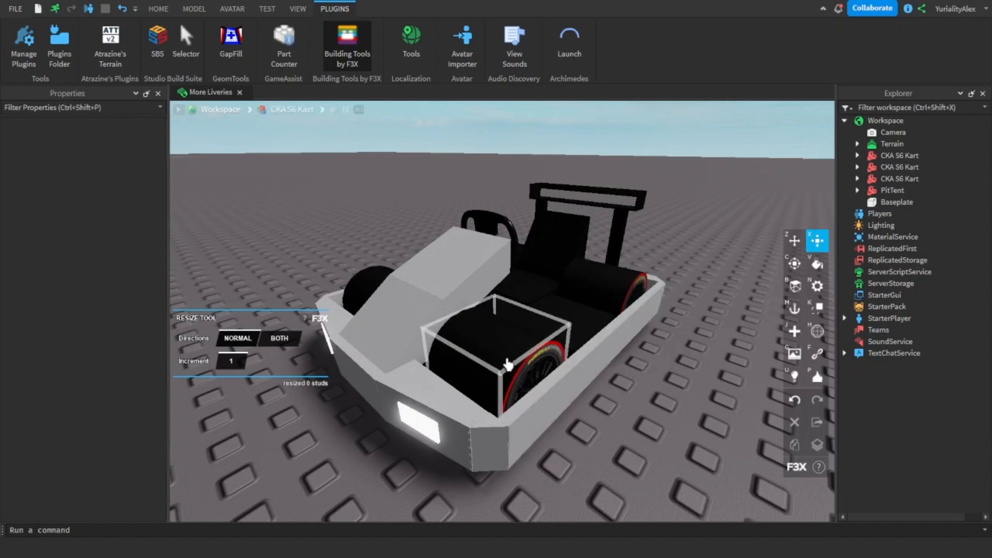
- Select the kart's left front wheel (LF) and examine its tyre and rim up close from several angles
left_click(509, 364)
key("f")
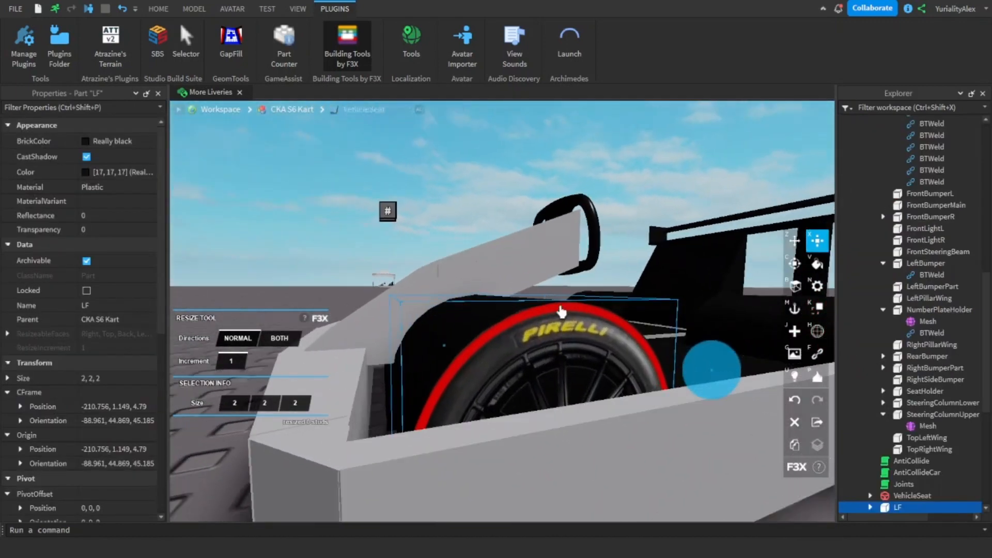
right_click_drag(510, 407, 510, 406)
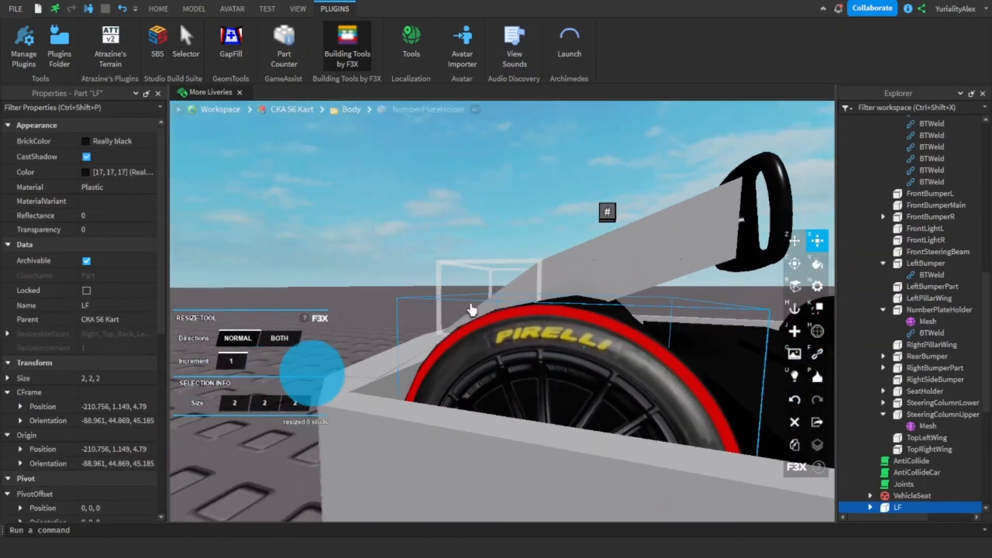
right_click_drag(432, 384, 432, 385)
right_click_drag(527, 413, 558, 302)
- Select the centre front bumper and the upper steering column in turn to see which parts of the body they cover
left_click(581, 405)
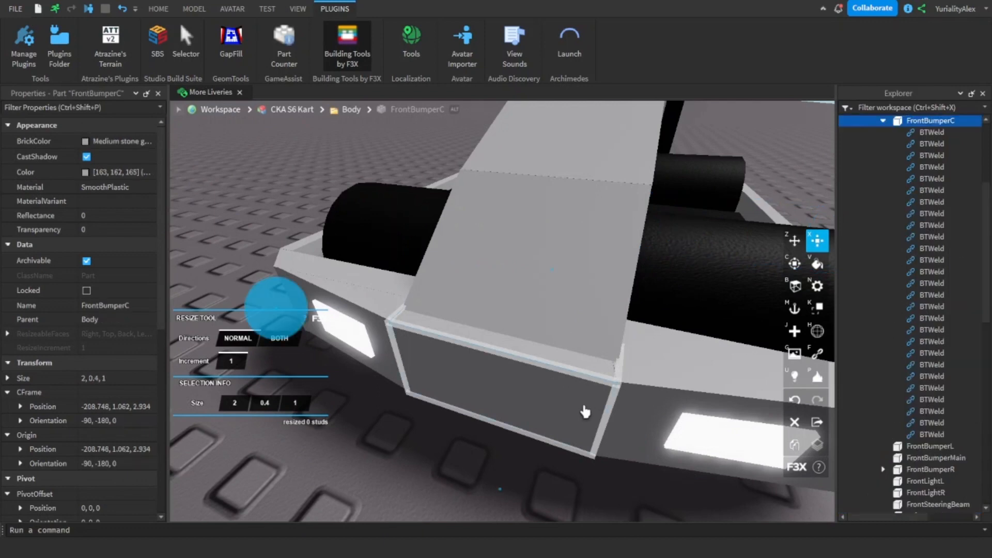
right_click_drag(612, 396, 611, 401)
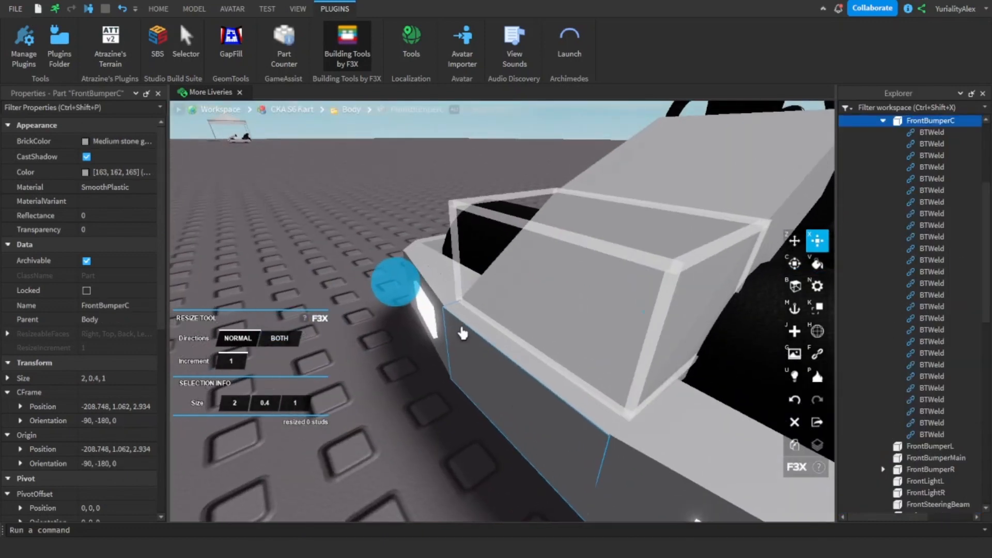
scroll(517, 346, "down", 3)
left_click(601, 239)
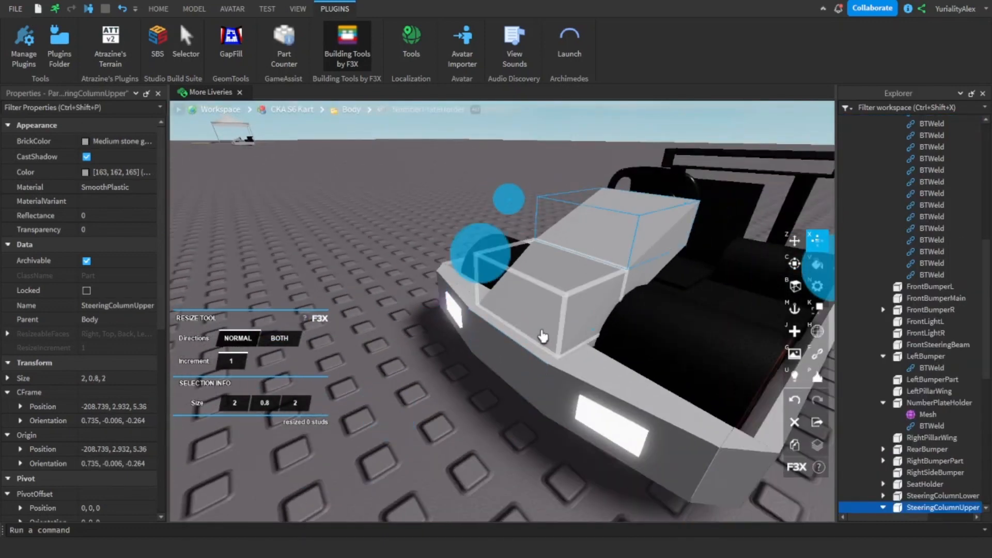
right_click_drag(542, 336, 560, 315)
- Select the steering wheel mesh, clear the selection and examine the cockpit area around it
left_click(589, 284)
right_click_drag(684, 292, 686, 288)
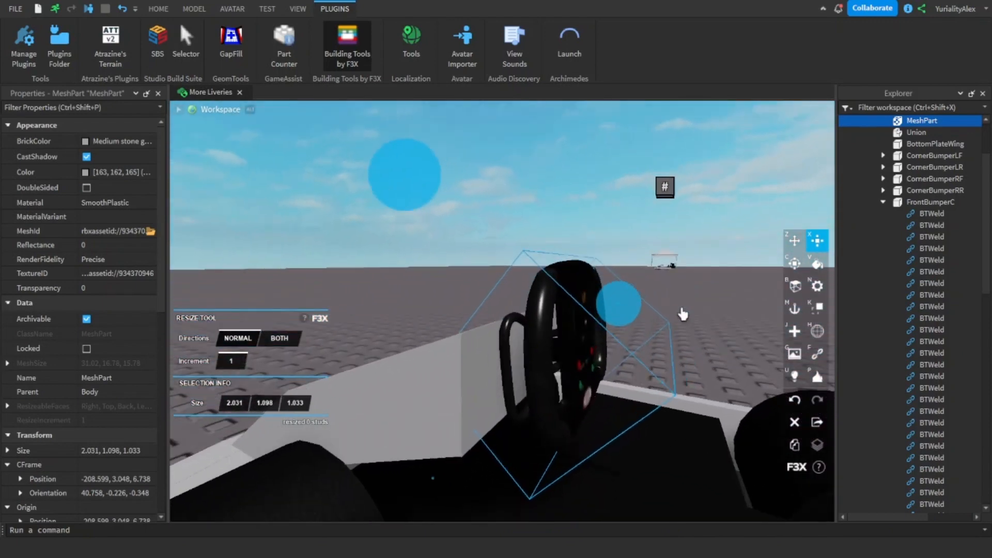
left_click(654, 356)
right_click_drag(649, 363, 649, 362)
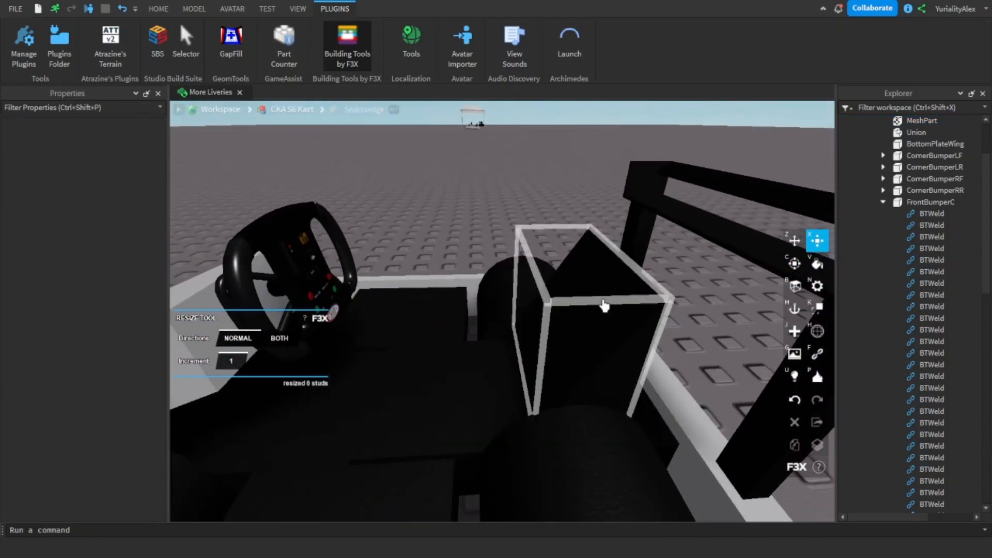
key("a")
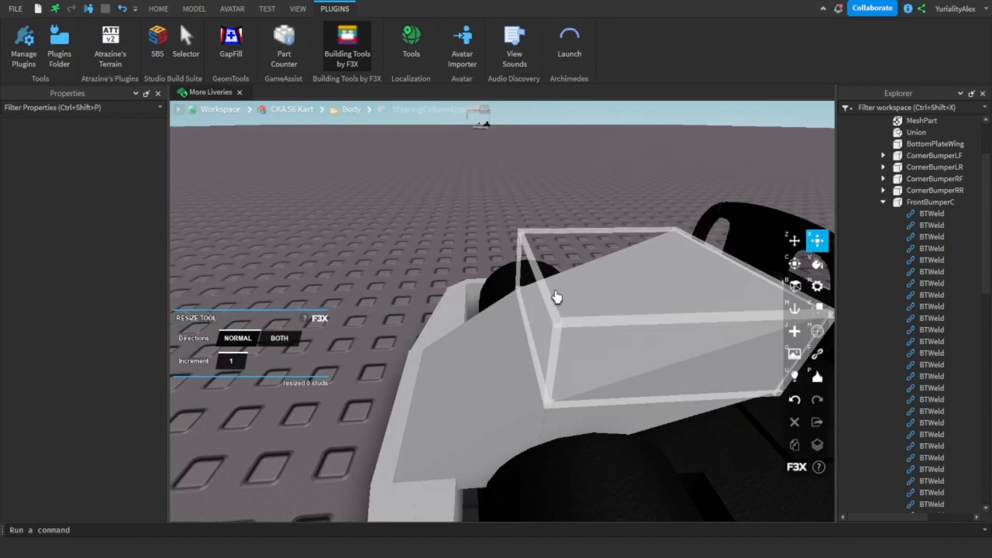
- Select the upper steering column, close Building Tools by F3X and clear the selection
left_click(554, 295)
left_click(542, 155)
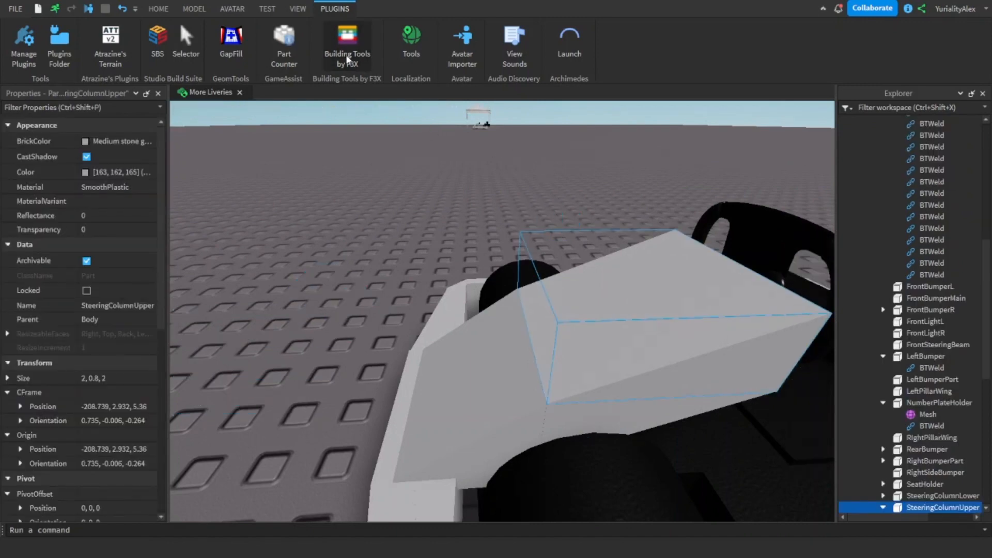
right_click_drag(621, 168, 621, 168)
- Place the Repsol2 image from the Asset Manager as a decal on top of the upper steering column, and close the Asset Manager
left_click(291, 11)
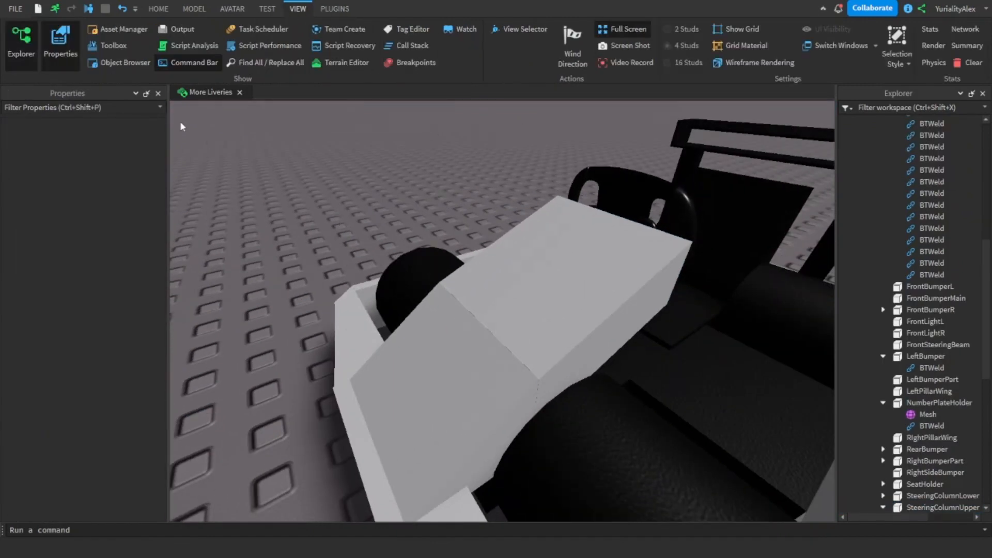
left_click(124, 29)
left_click_drag(200, 164, 692, 267)
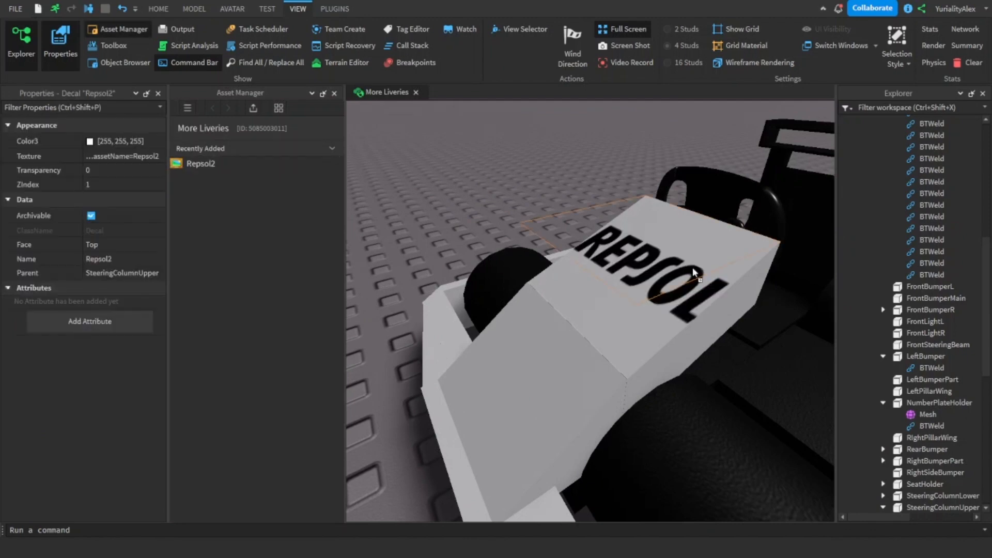
left_click(393, 143)
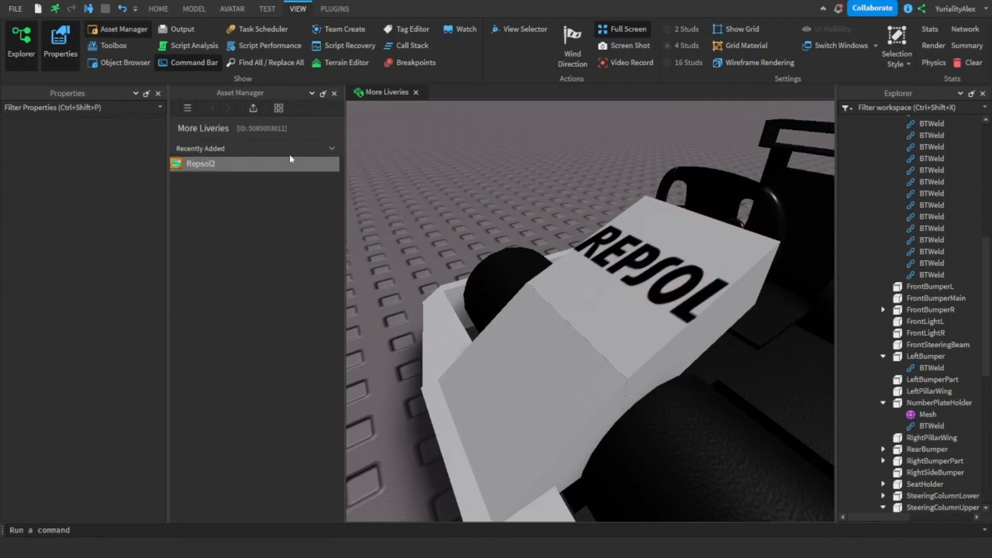
left_click(336, 93)
- Set the Face property of the Repsol2 decal on the upper steering column to Left
left_click(541, 260)
left_click(541, 260)
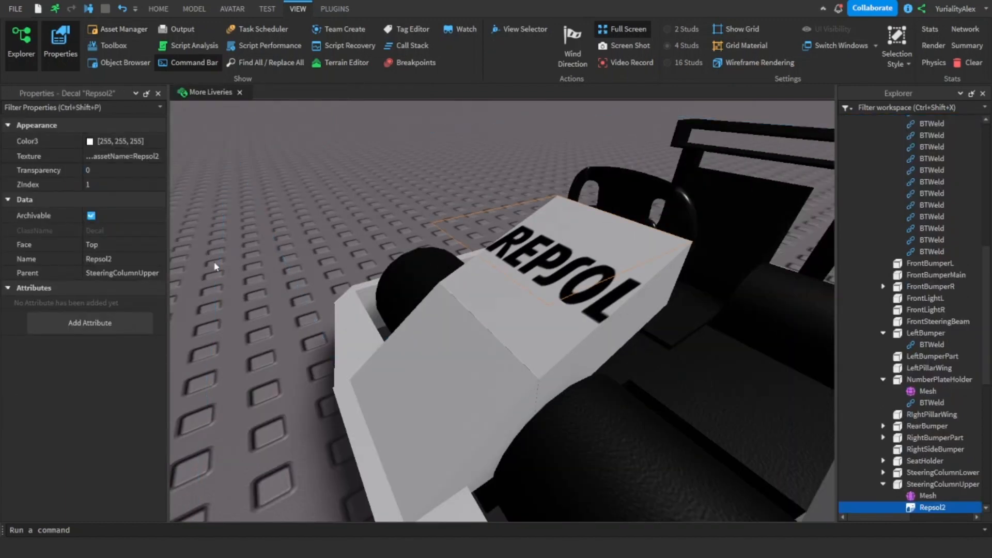
left_click(105, 250)
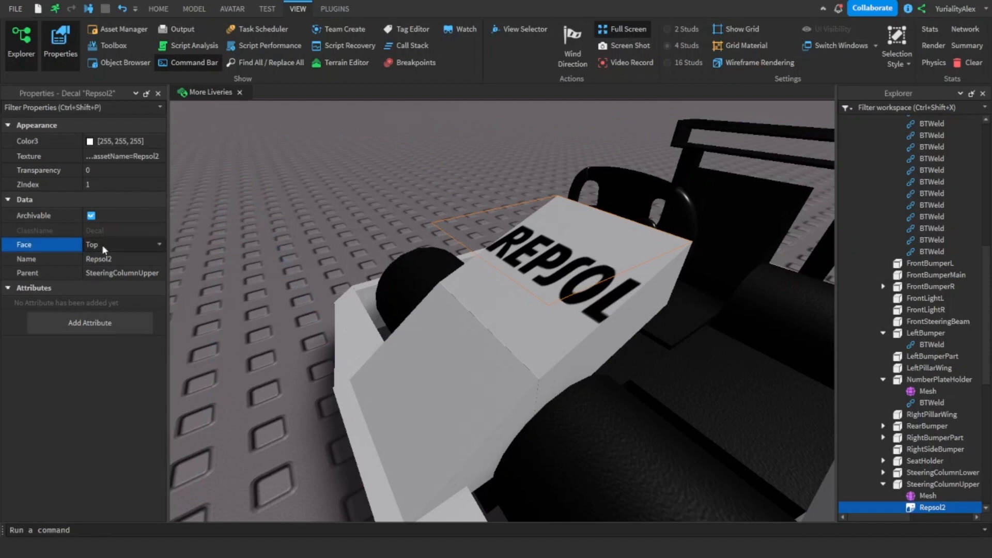
left_click(103, 249)
left_click(112, 290)
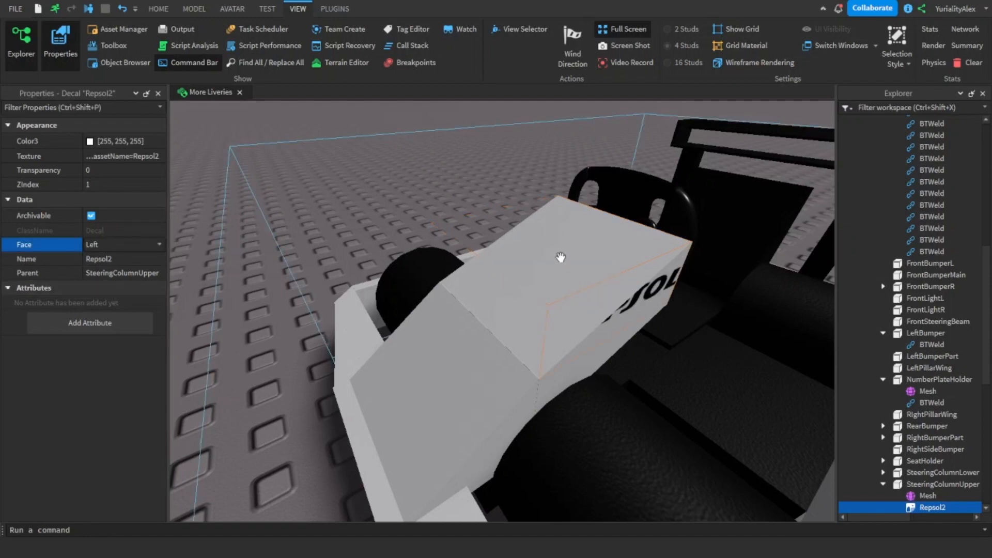
right_click_drag(561, 255, 561, 262)
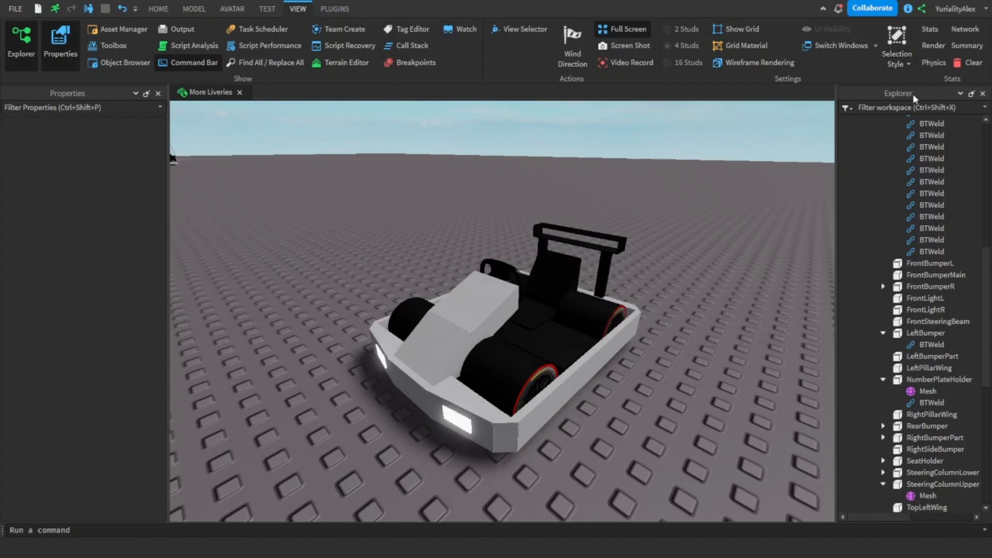
left_click(586, 364)
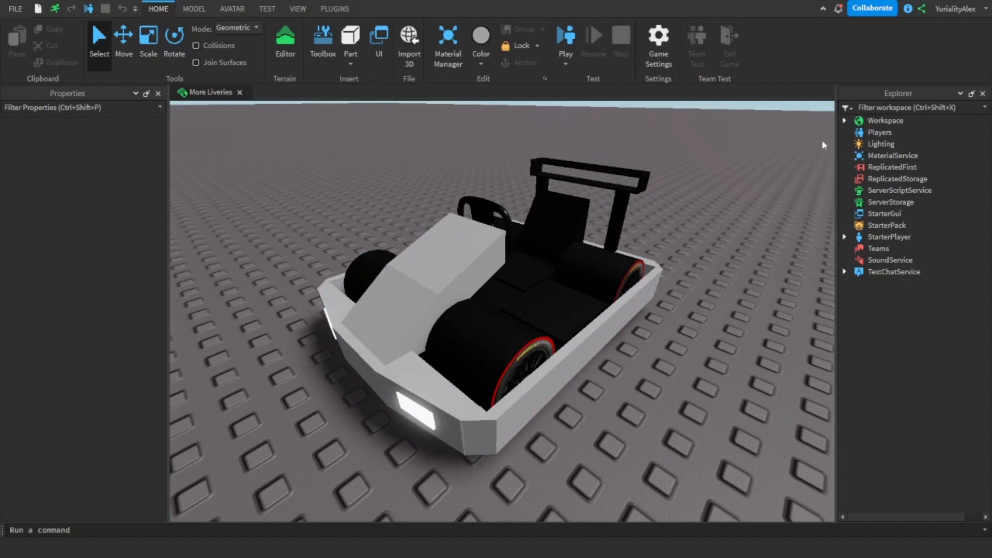
- Expand the Workspace, the third CKA S6 Kart model and its Body folder to list the body parts
left_click(845, 120)
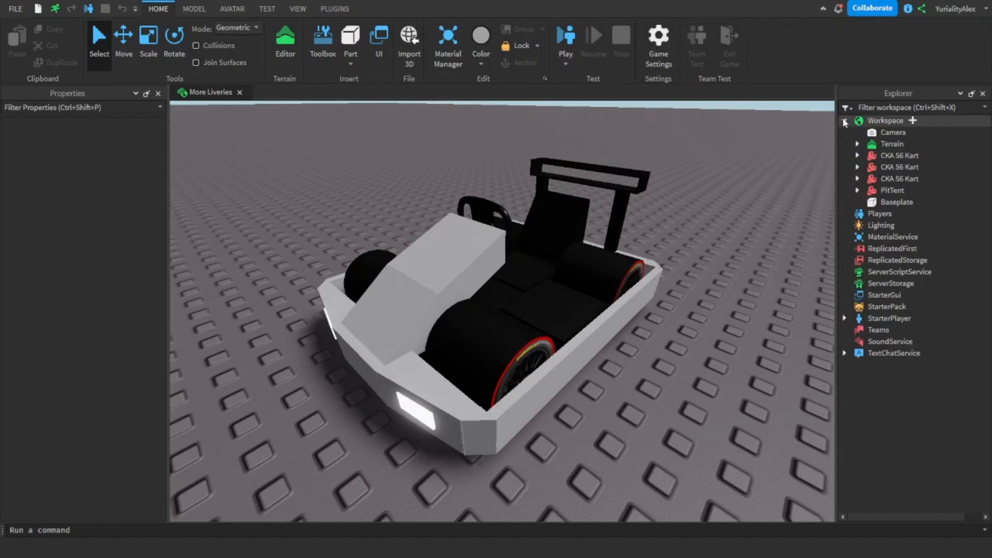
left_click(899, 178)
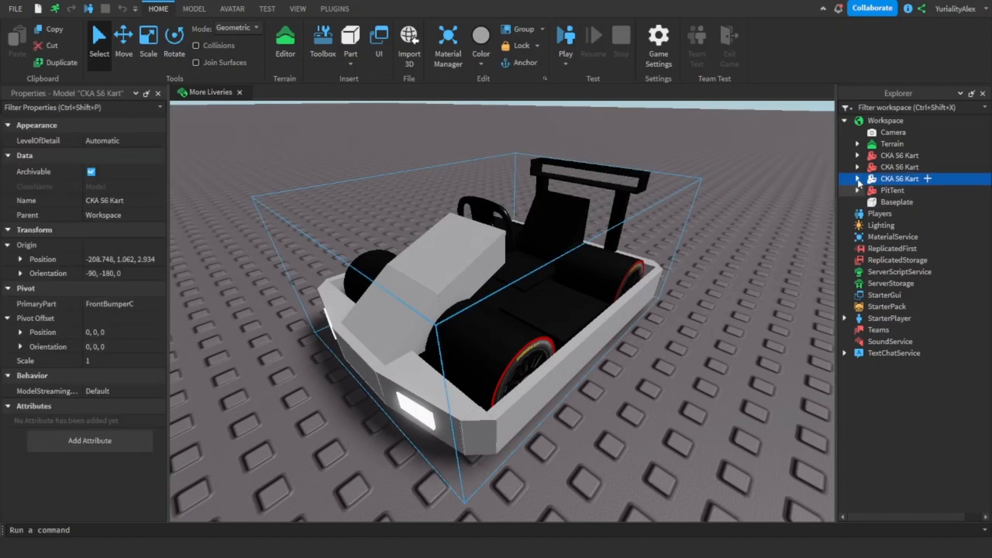
left_click(857, 178)
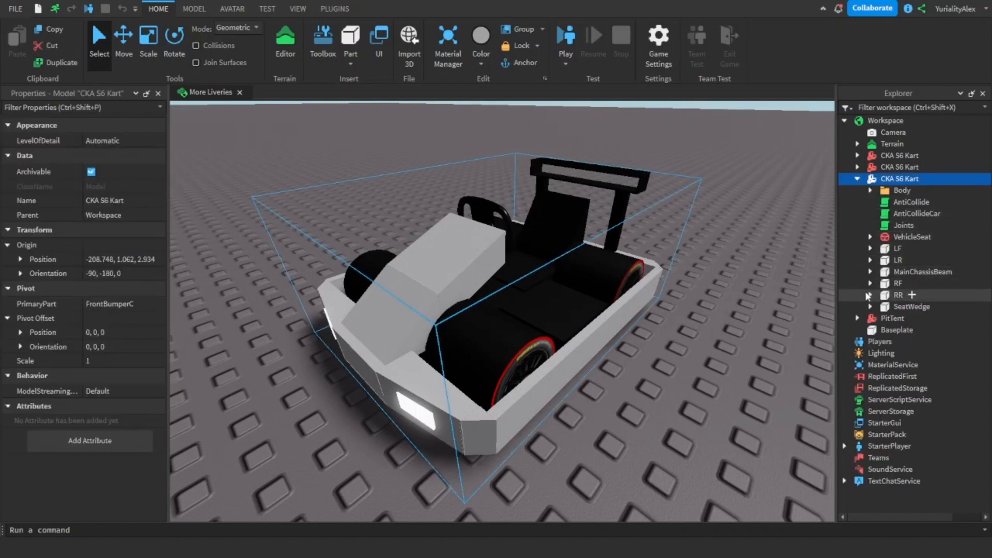
left_click(870, 190)
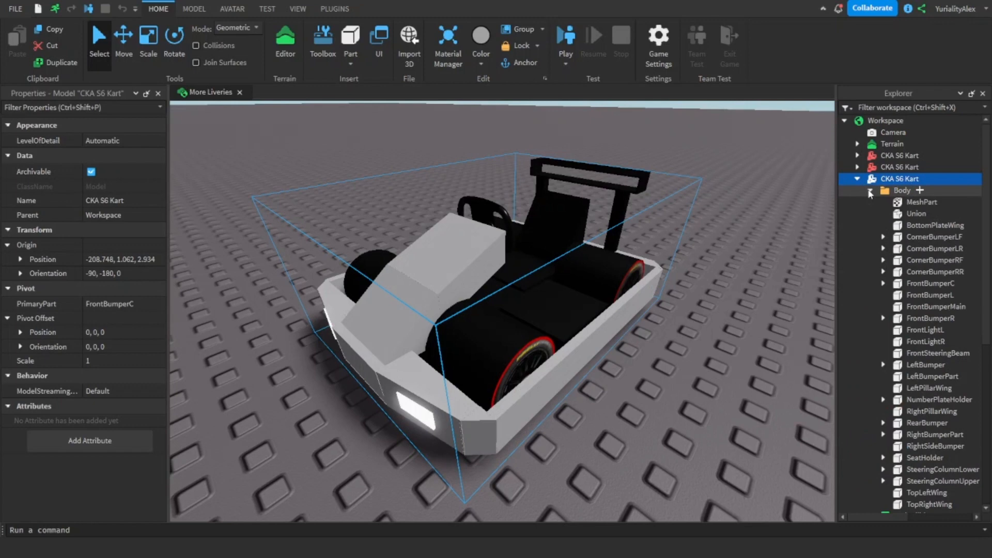
- Select the corner bumpers LF, LR, RF and RR one after another to locate each on the kart
left_click(909, 238)
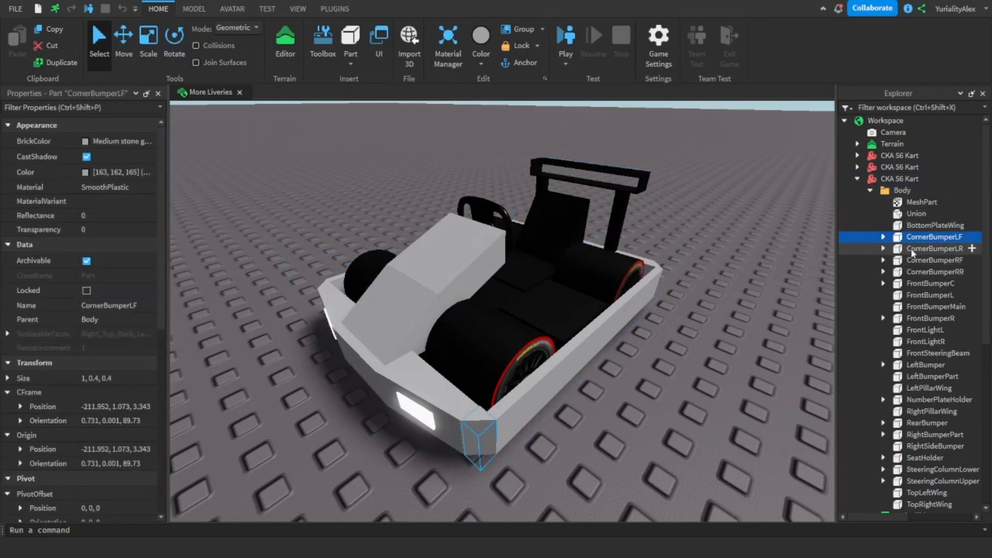
left_click(910, 249)
left_click(911, 260)
left_click(909, 272)
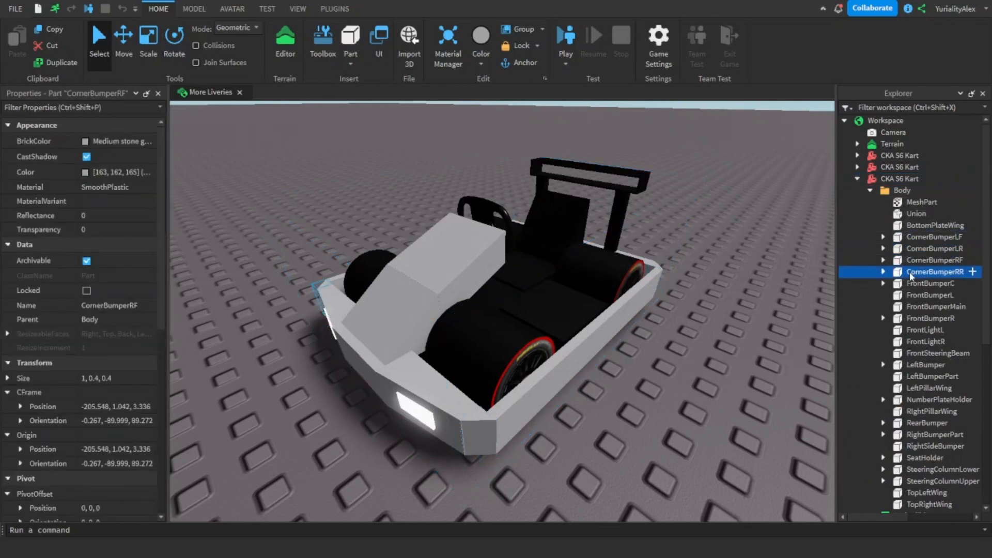
- Change the BrickColor of the centre front bumper (FrontBumperC) to red and clear the selection
left_click(909, 283)
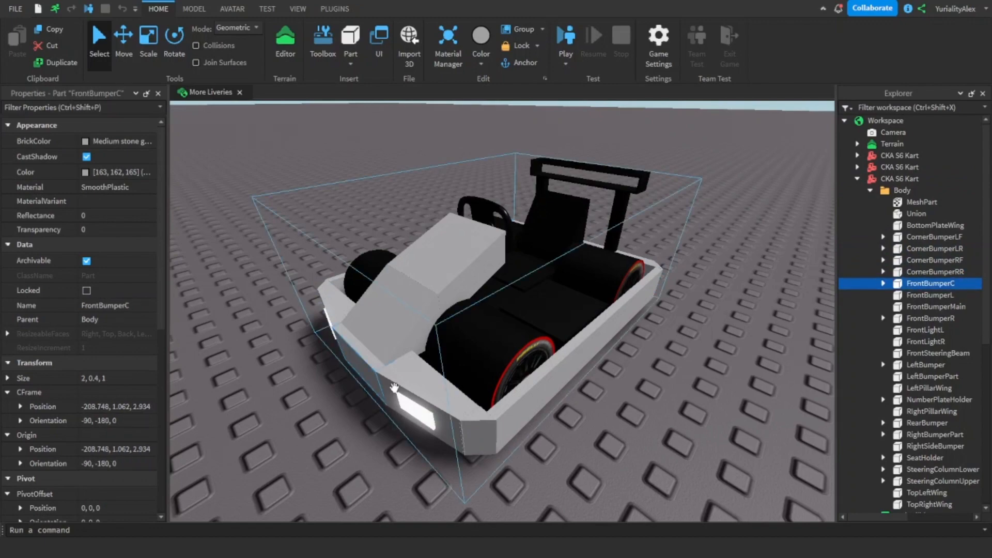
right_click_drag(531, 376, 533, 376)
scroll(533, 376, "up", 3)
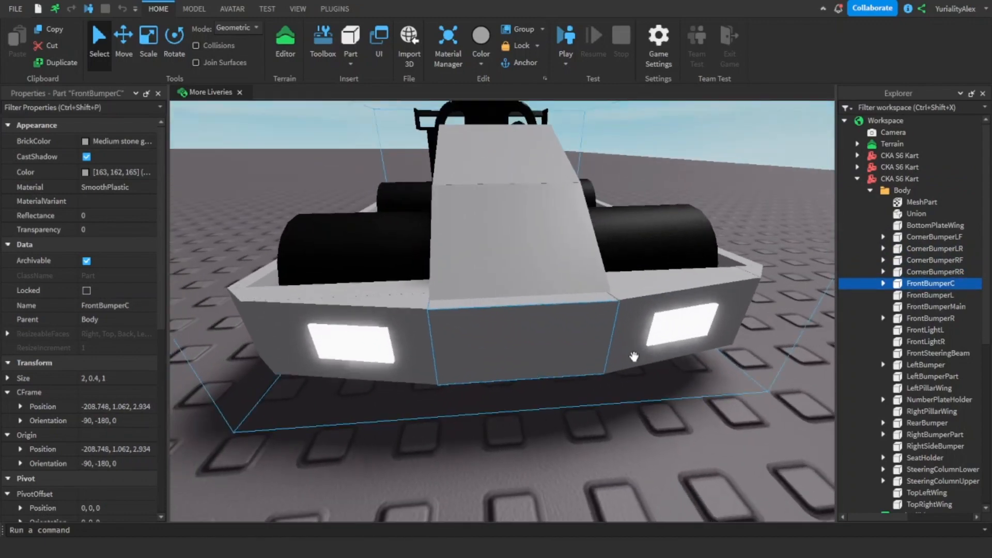
left_click(120, 142)
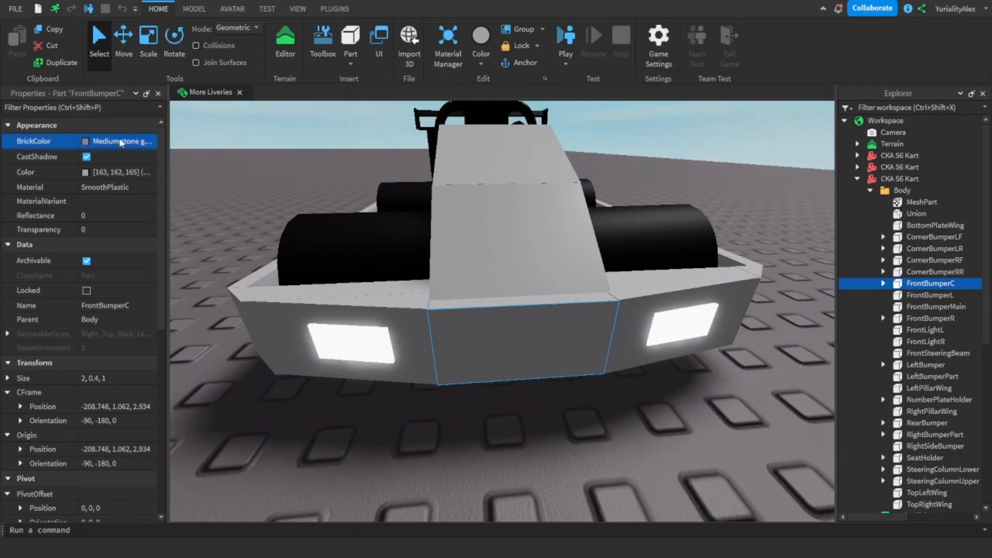
left_click(207, 258)
left_click(613, 410)
- Examine the red centre bumper and the rest of the kart from different angles and distances
right_click_drag(615, 423, 615, 423)
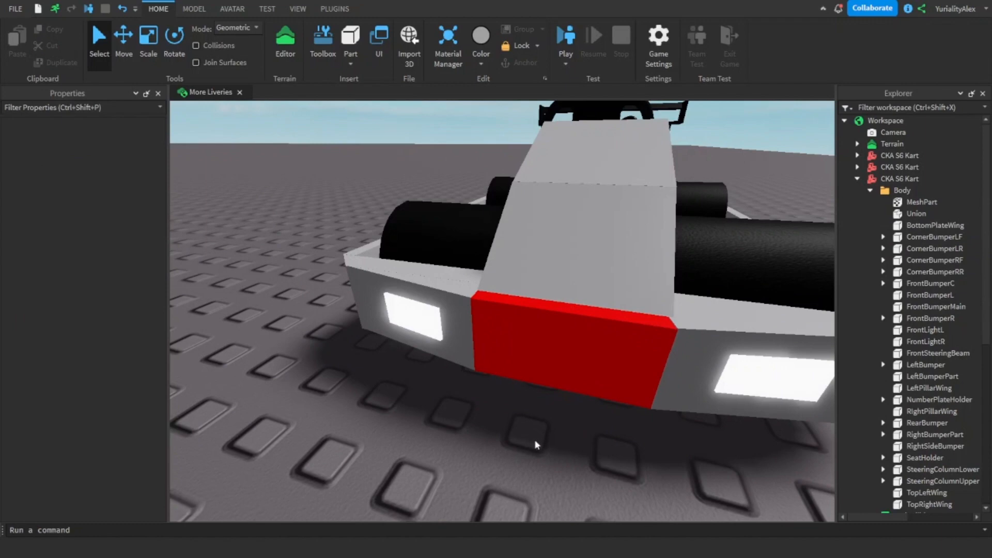
right_click_drag(535, 441, 535, 441)
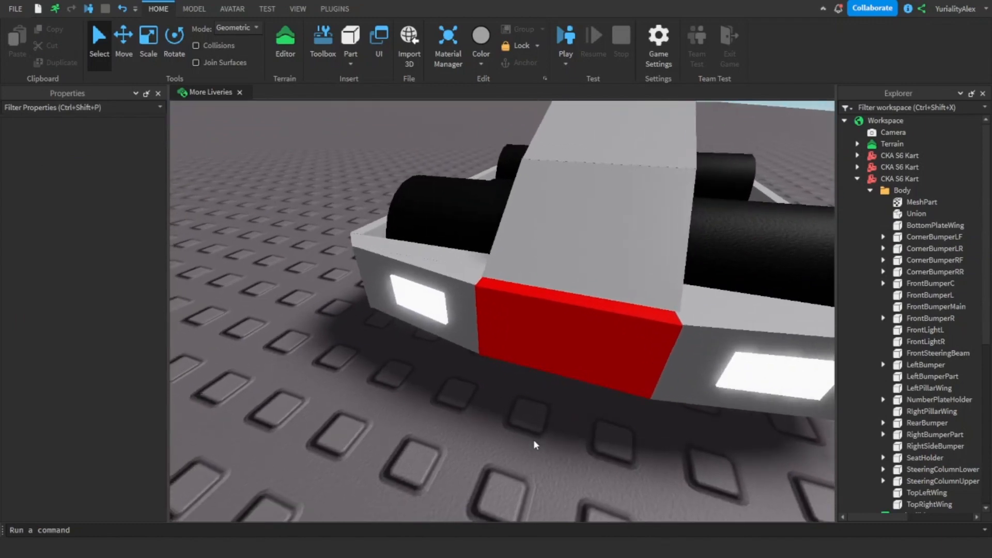
right_click_drag(534, 443, 534, 443)
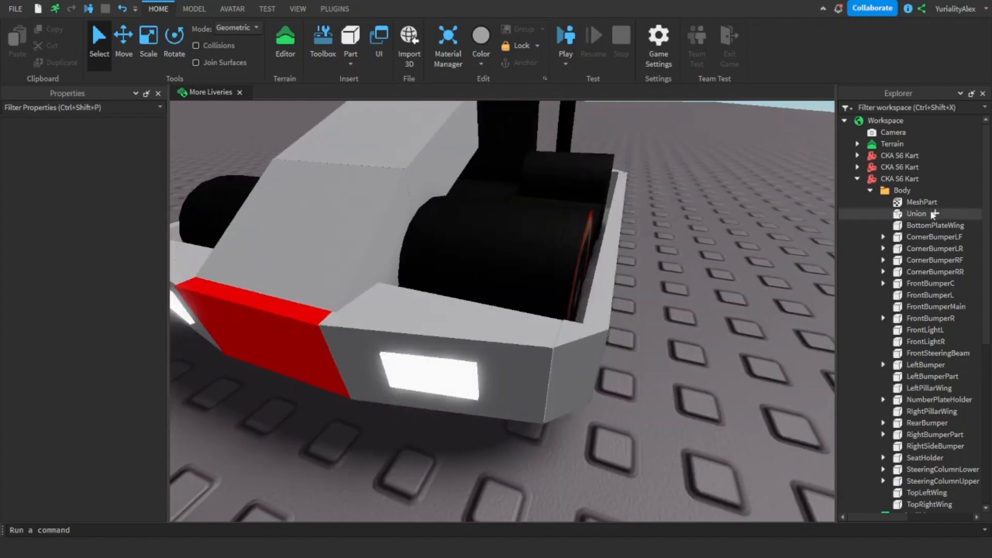
right_click_drag(636, 352, 617, 381)
scroll(617, 383, "down", 5)
scroll(617, 384, "up", 4)
scroll(617, 383, "down", 4)
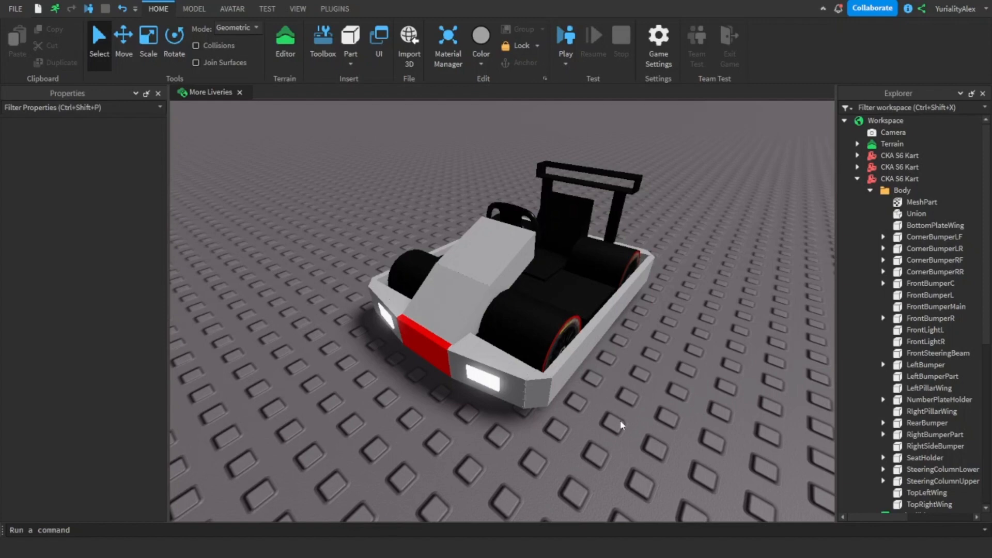
- Undo the colour change on the centre front bumper and clear the selection
scroll(620, 422, "up", 1)
key("ctrl+z")
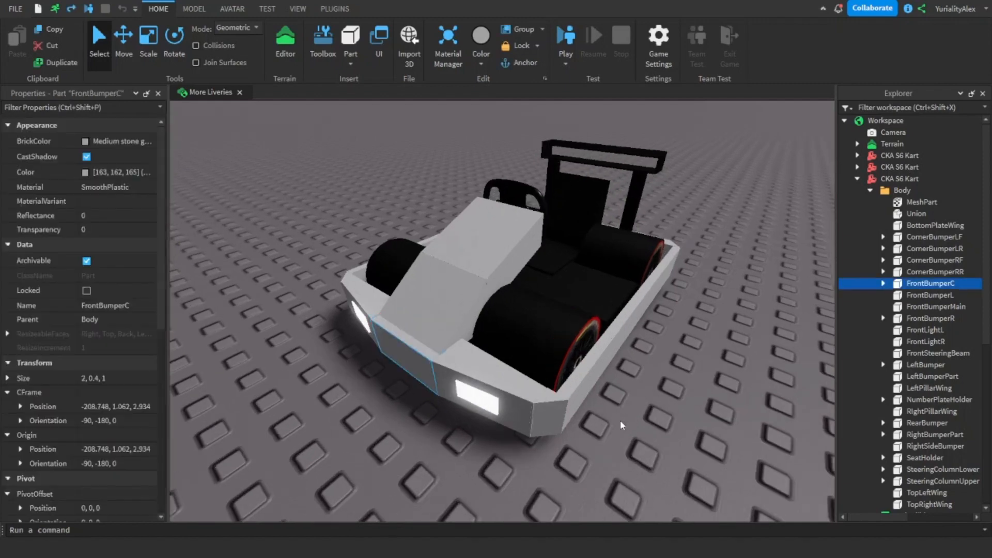
left_click(363, 475)
- Launch the Building Tools by F3X plugin and choose Really red as the colour of its Paint tool
left_click(298, 10)
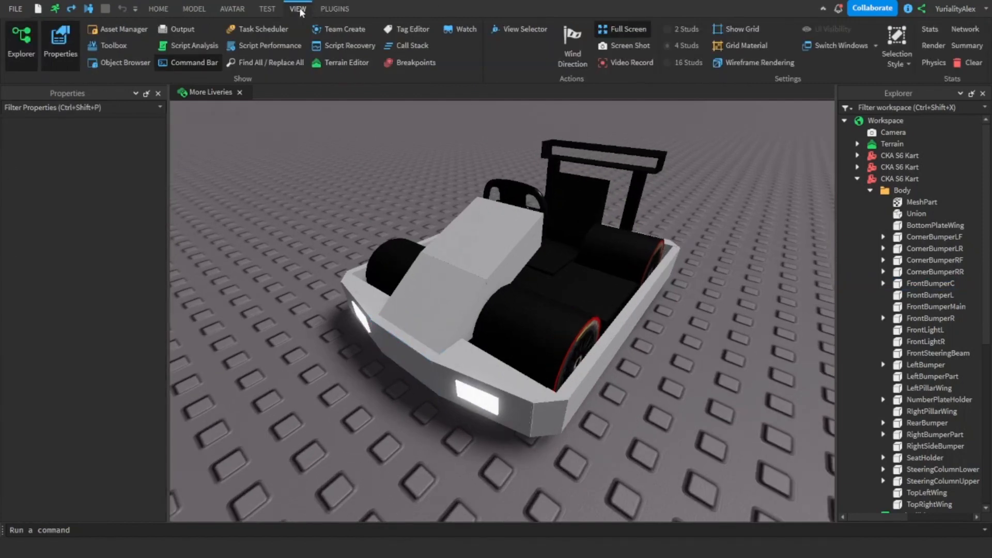
left_click(330, 10)
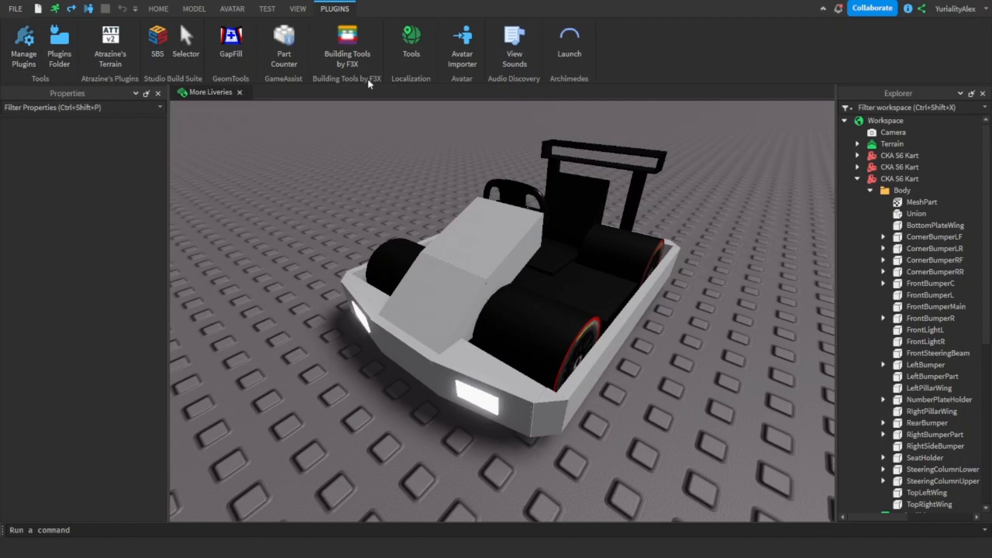
left_click(354, 58)
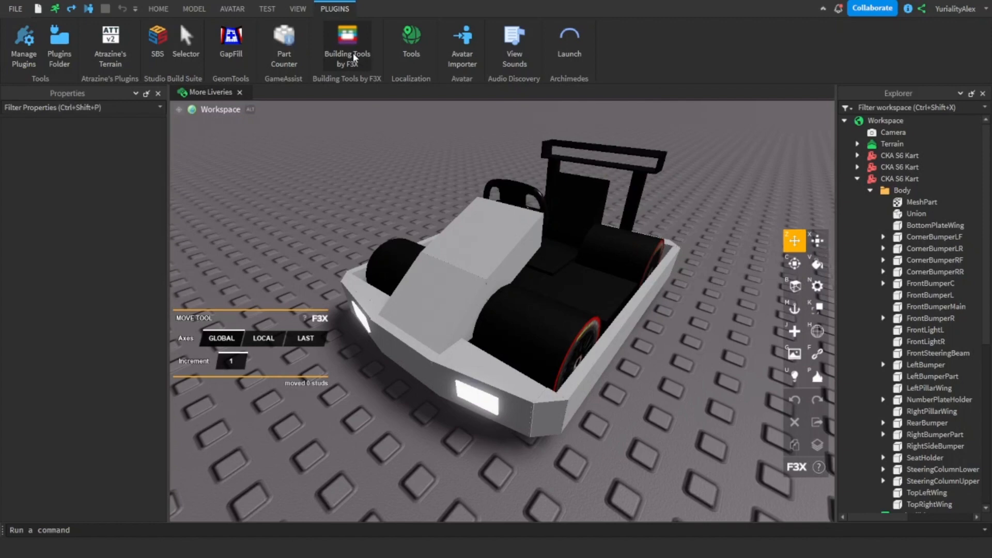
mouse_move(179, 114)
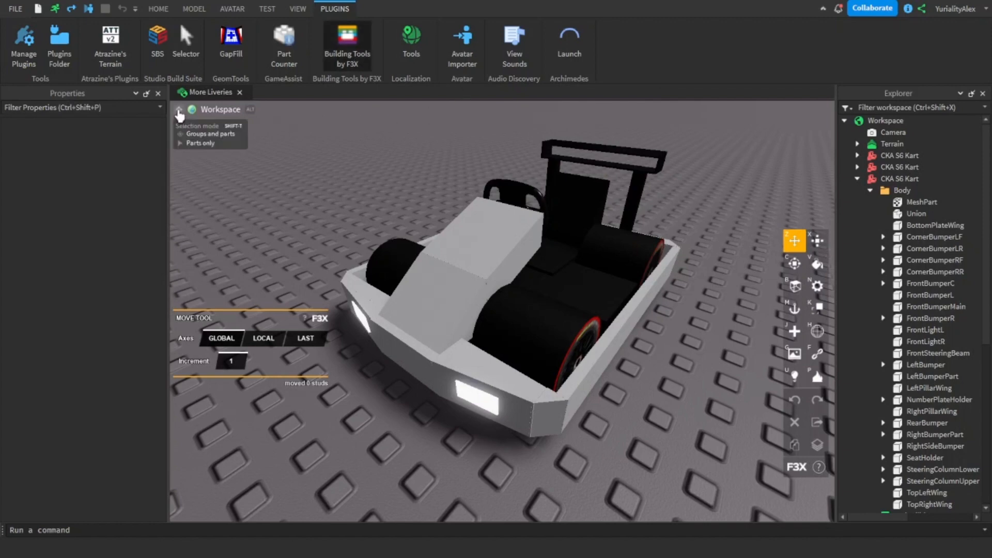
key("v")
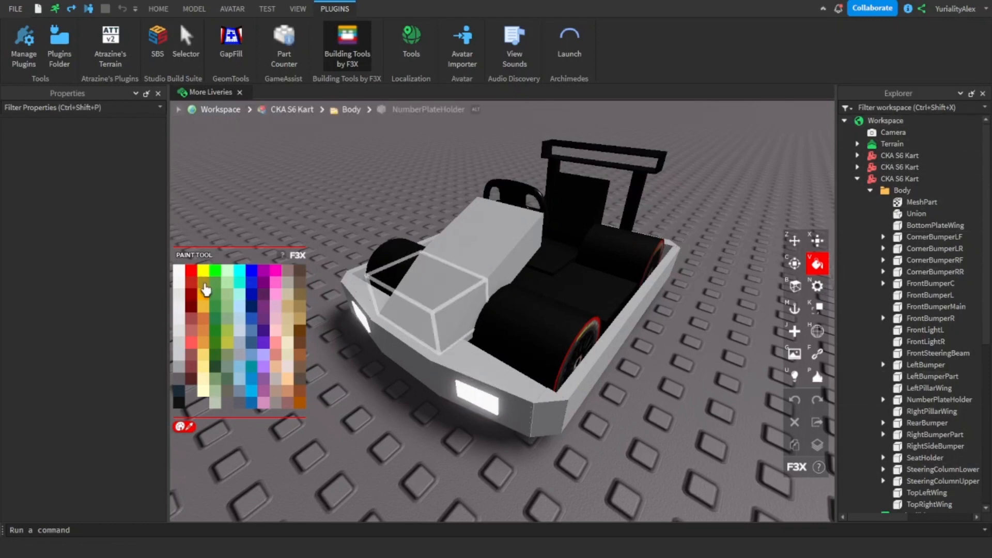
left_click(191, 271)
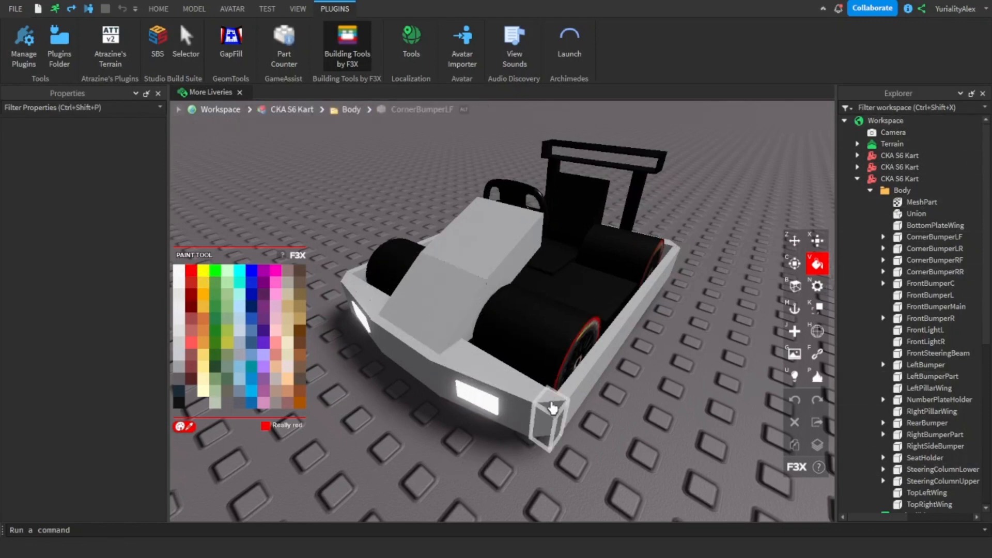
- Paint the left front corner bumper, FrontBumperL and FrontBumperC Really red
mouse_move(568, 434)
right_mouse_down()
mouse_move(625, 436)
mouse_move(520, 409)
right_mouse_up()
left_click(505, 404)
left_click(463, 397)
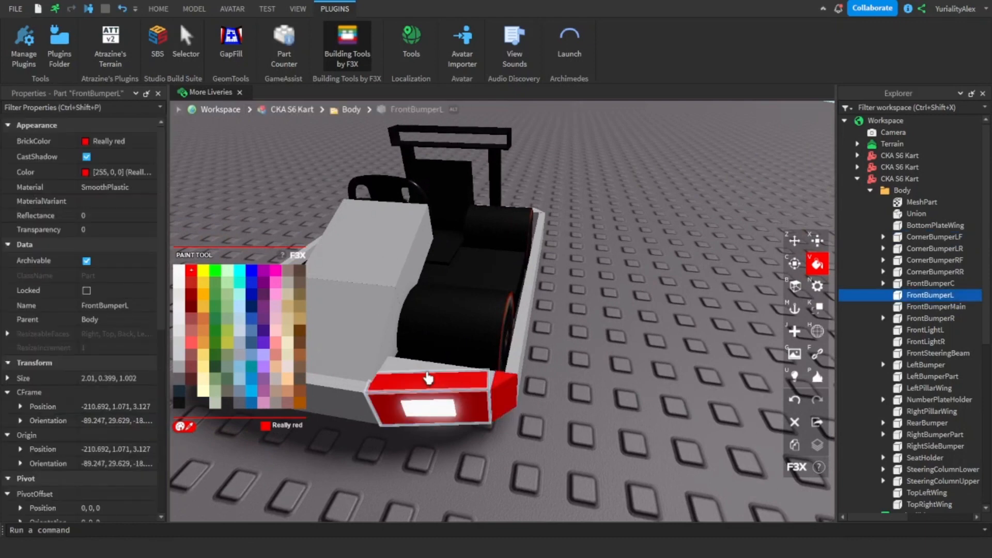
left_click(430, 378)
key("a")
left_click(557, 408)
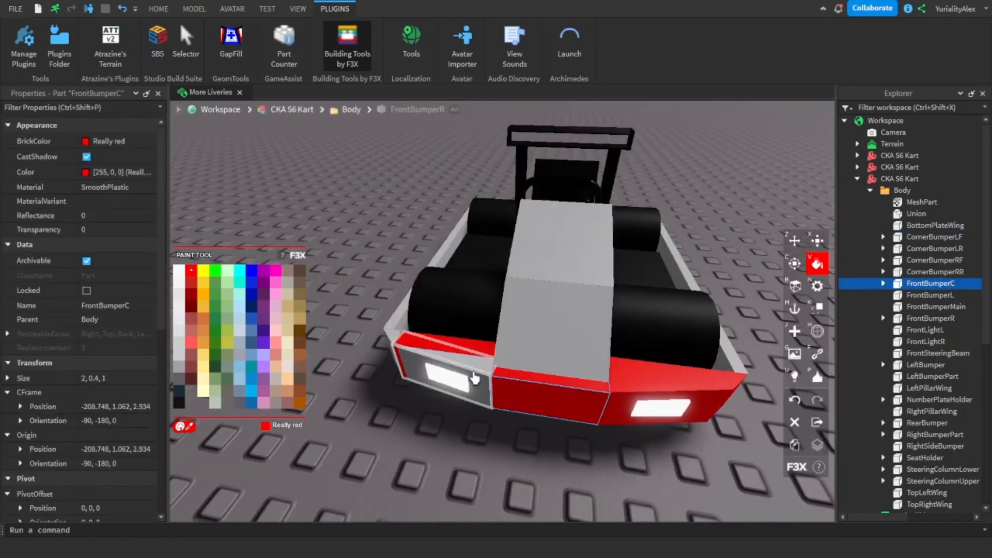
- Paint FrontBumperR and the adjoining corner and side bumpers Really red
left_click(444, 382)
left_click(387, 343)
left_click(394, 317)
mouse_move(646, 372)
right_mouse_down()
mouse_move(613, 412)
mouse_move(505, 407)
right_mouse_up()
left_click(622, 403)
left_click(456, 387)
left_click(500, 342)
- Paint the kart's remaining body panels Really red, including the nose and NumberPlateHolder
mouse_move(535, 357)
right_mouse_down()
mouse_move(557, 375)
mouse_move(587, 380)
right_mouse_up()
left_click(535, 302)
left_click(546, 364)
left_click(524, 393)
left_click(479, 432)
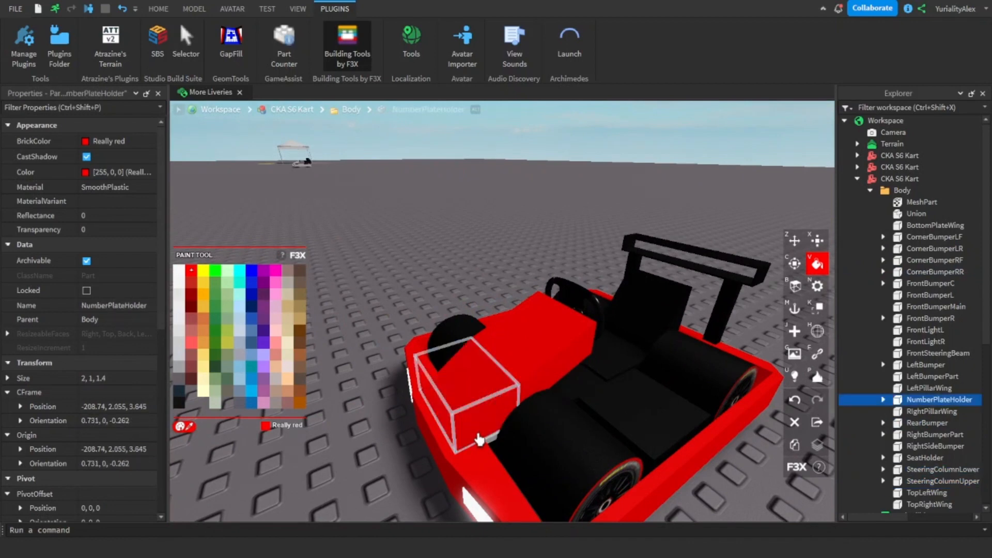
left_click(491, 443)
left_click(404, 488)
key("s")
right_click_drag(404, 489, 405, 489)
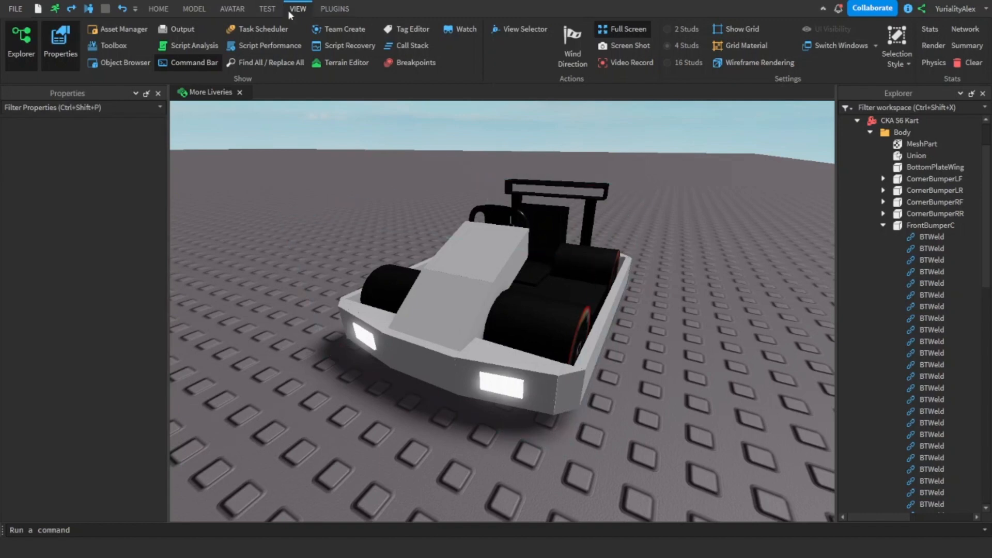
- Show the Asset Manager, apply the RepsolText decal to the outer side of LeftBumper and clear the selection
left_click(146, 29)
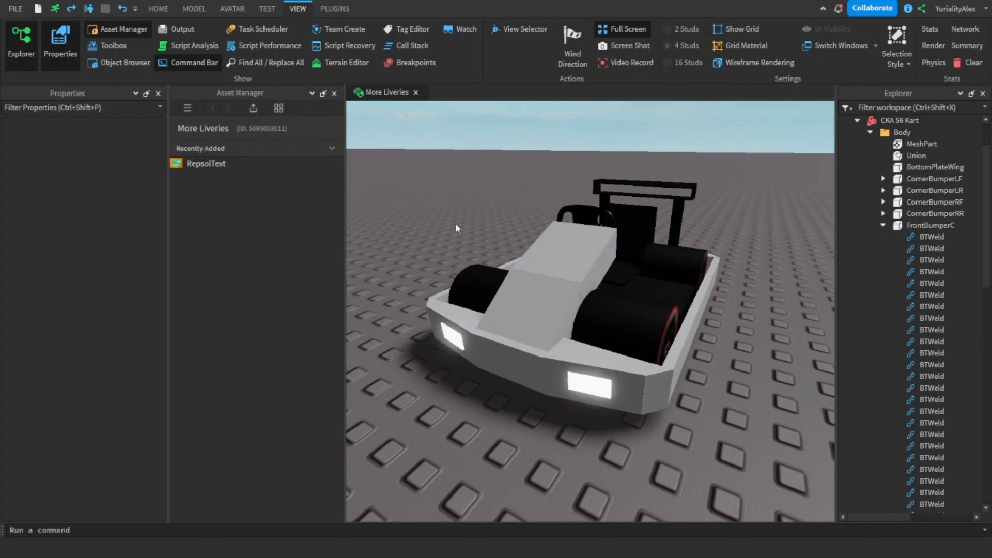
key("d")
right_click_drag(439, 178, 438, 179)
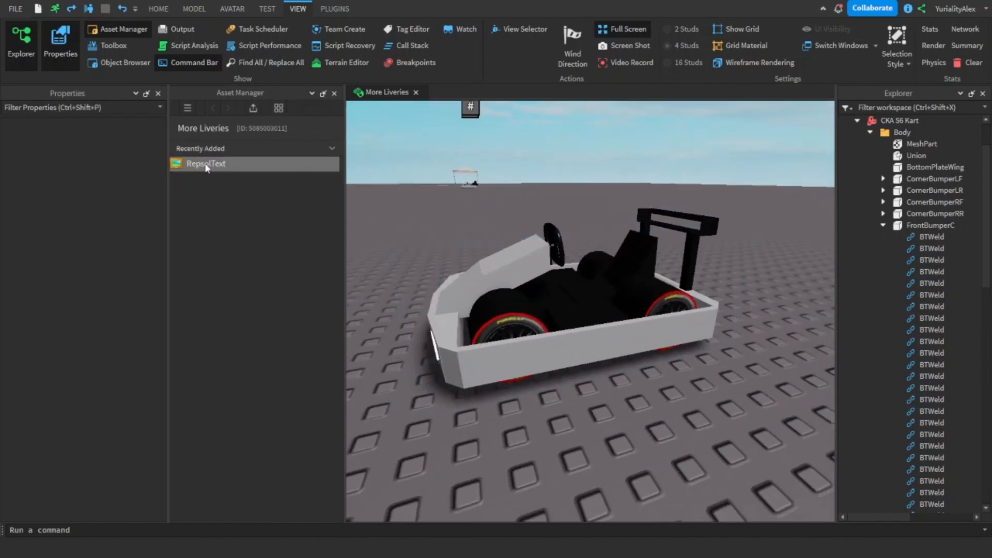
left_click_drag(206, 163, 566, 343)
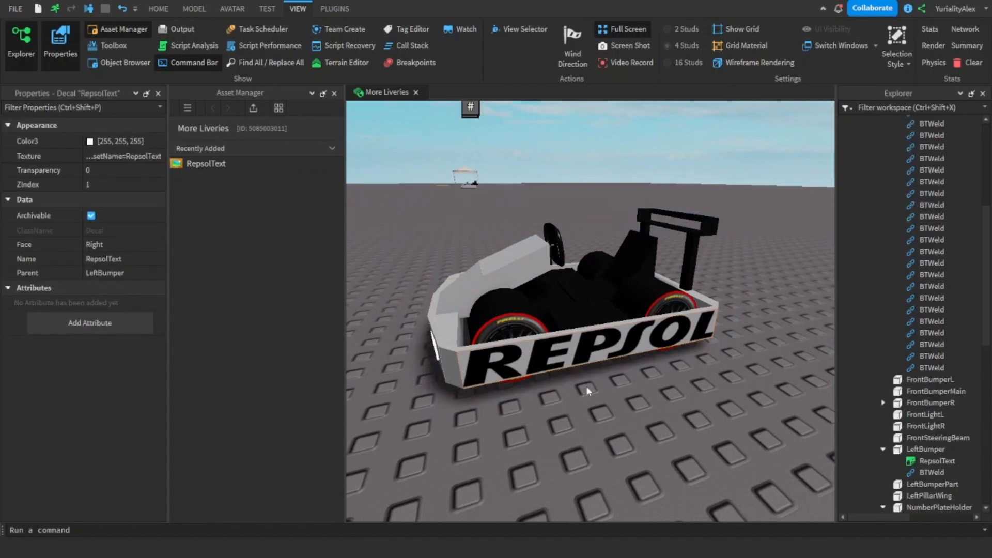
left_click(598, 404)
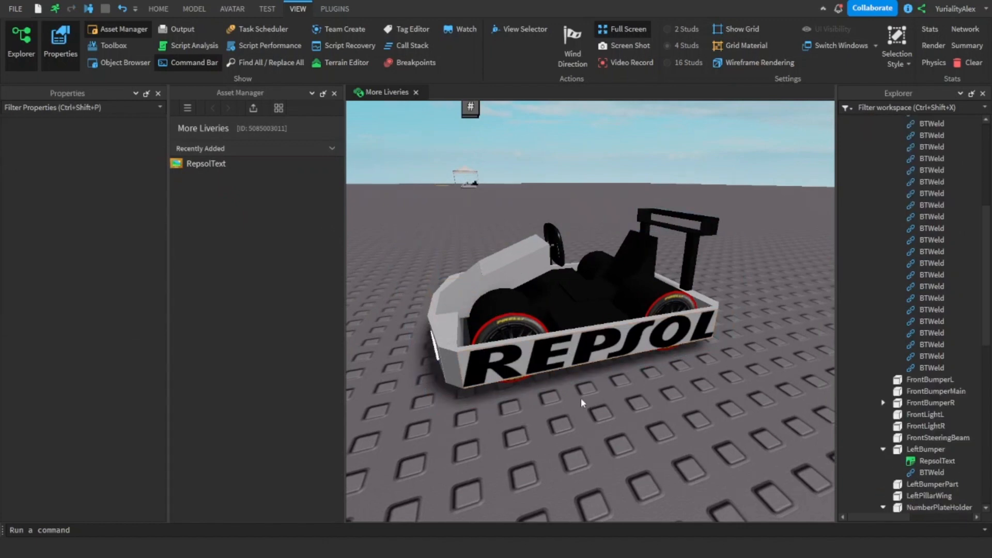
- Apply the RepsolText decal to the front face of the centre front bumper and clear the selection
right_click_drag(580, 397, 580, 398)
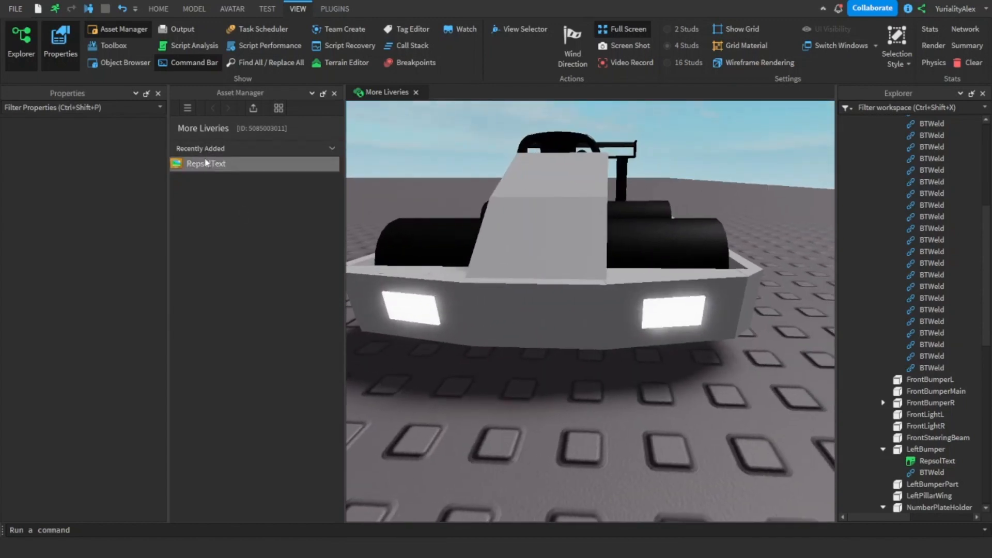
left_click_drag(205, 163, 532, 315)
left_click(591, 414)
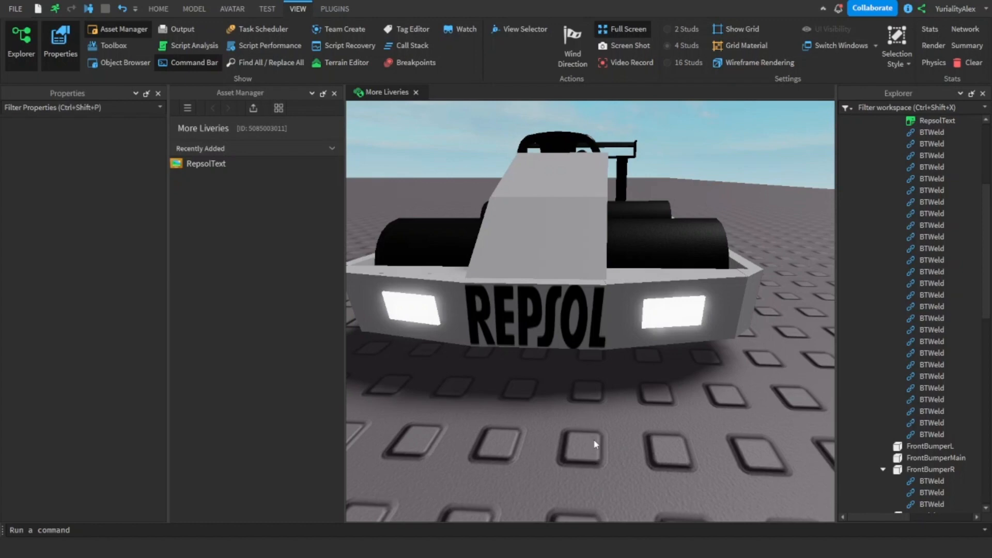
- Examine the proportions of the RepsolText decal on the centre front bumper from different distances and angles
key("d")
right_click_drag(592, 439, 592, 440)
key("w")
key("e")
key("a")
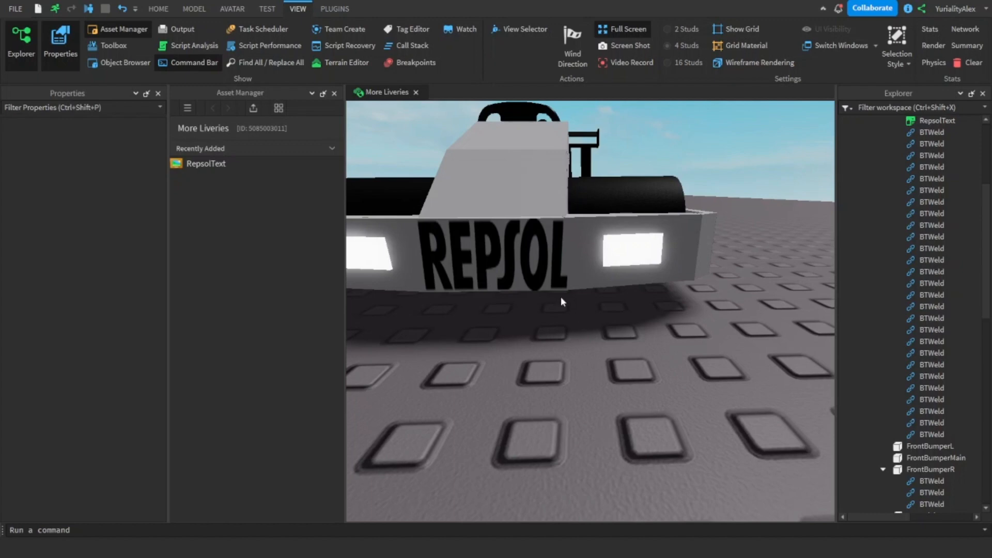
right_click_drag(595, 421, 595, 421)
key("s")
key("w")
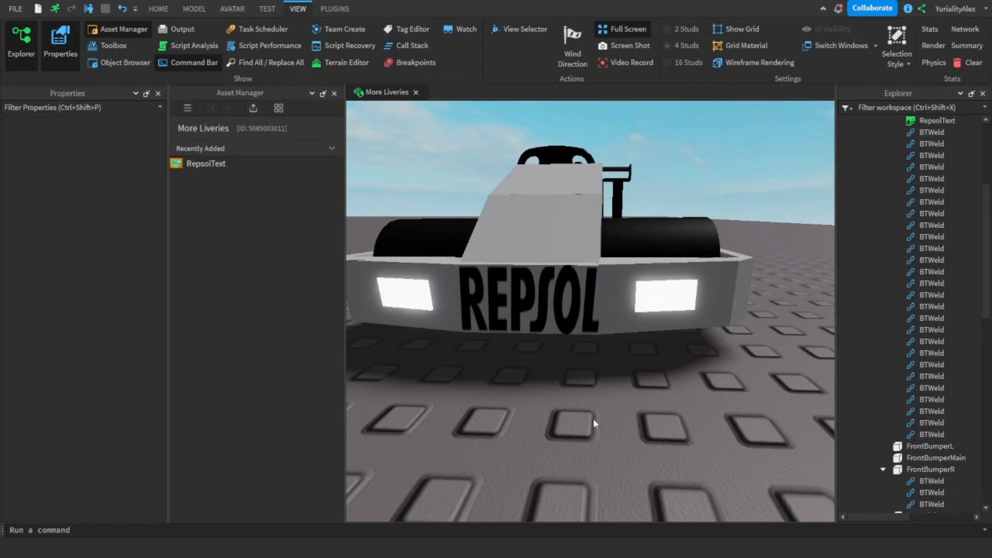
- Launch Building Tools by F3X and select the centre front bumper with its Resize tool
left_click(335, 8)
left_click(347, 47)
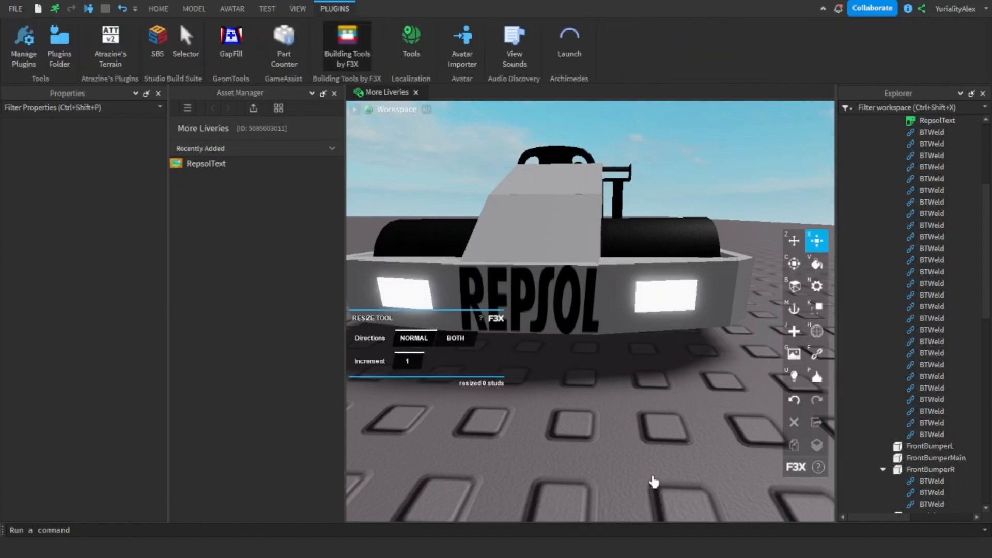
left_click(556, 333)
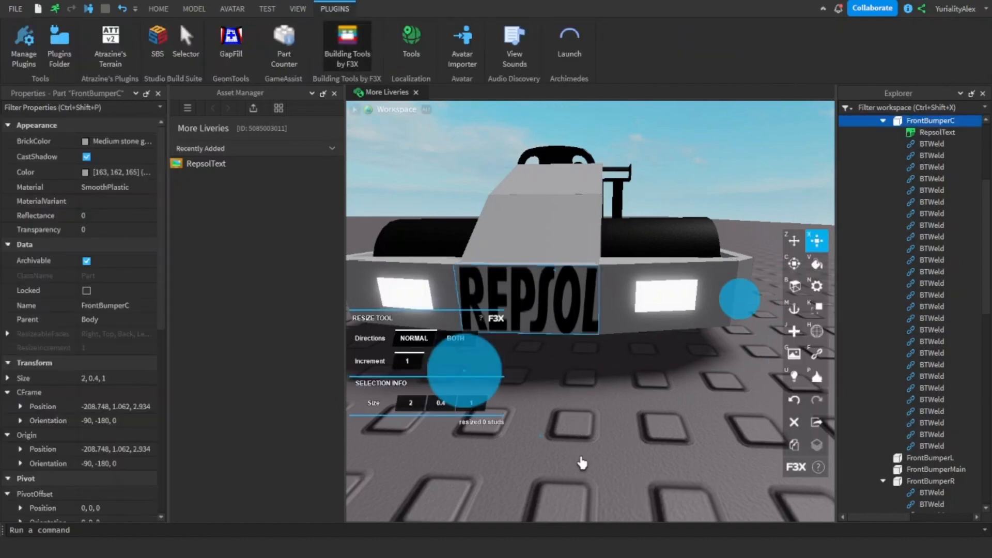
- Try to resize the centre front bumper sideways and vertically, close the F3X tools and clear the selection
right_click_drag(584, 455, 584, 456)
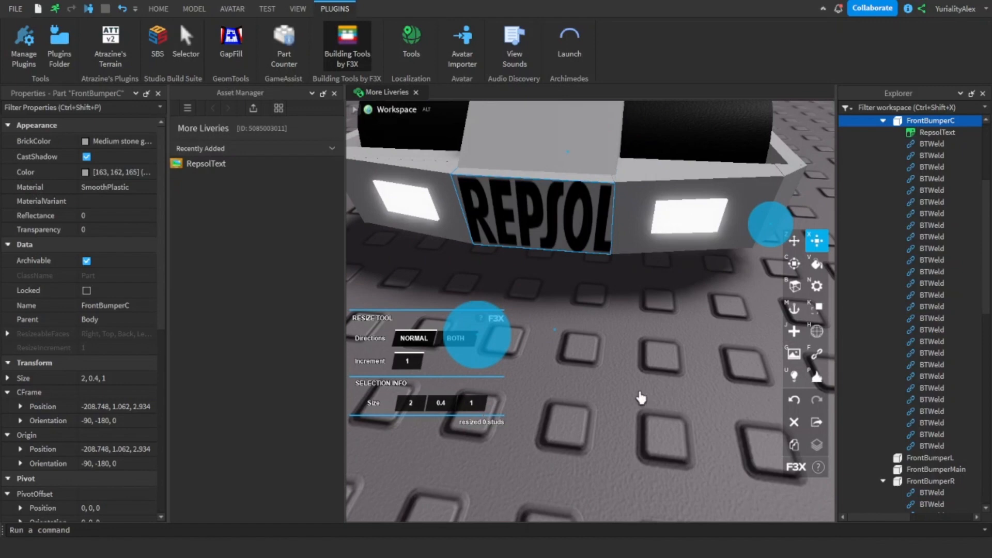
key("w")
right_click_drag(641, 369, 641, 369)
key("s")
key("s")
key("w")
key("s")
right_click_drag(693, 319, 692, 318)
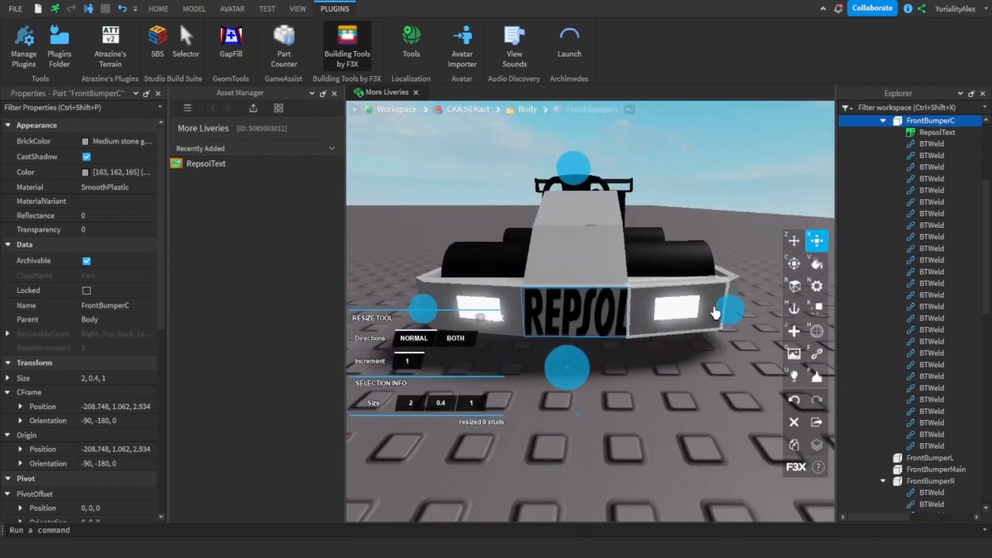
mouse_move(736, 316)
left_mouse_down()
mouse_move(765, 318)
mouse_move(725, 314)
left_mouse_up()
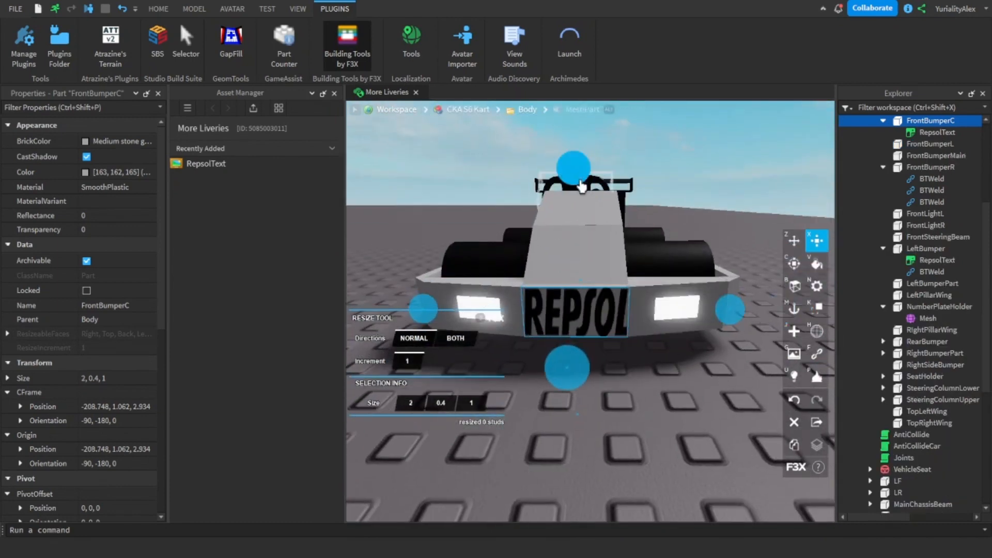
left_click_drag(584, 173, 588, 230)
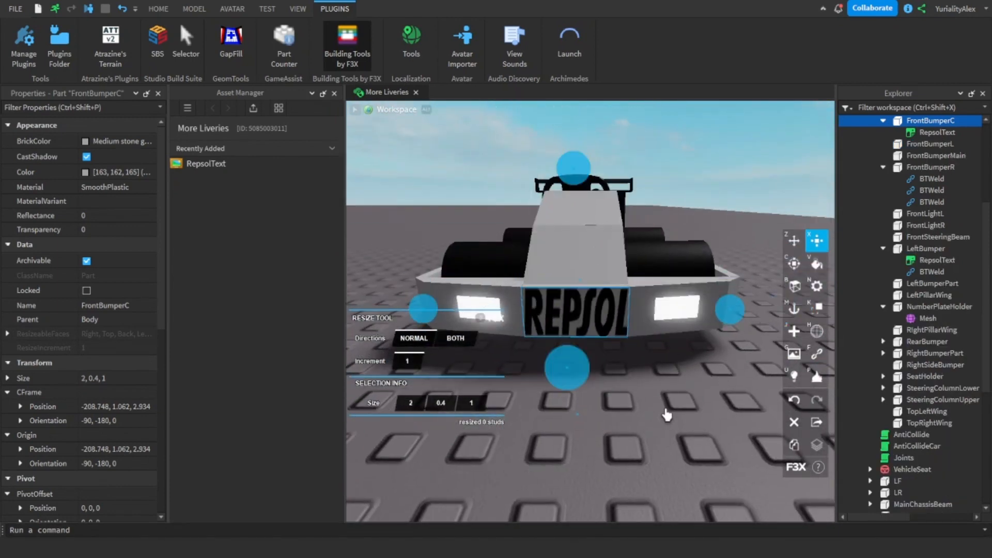
left_click(349, 42)
left_click(625, 398)
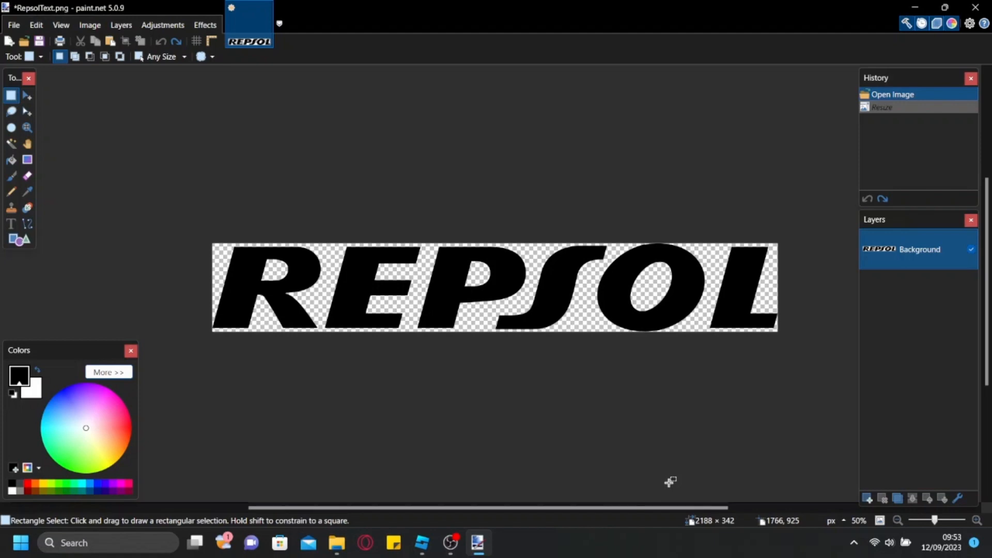
- In paint.net, resize RepsolText.png to a height of 100 pixels with the aspect ratio maintained
left_click(90, 25)
left_click(103, 60)
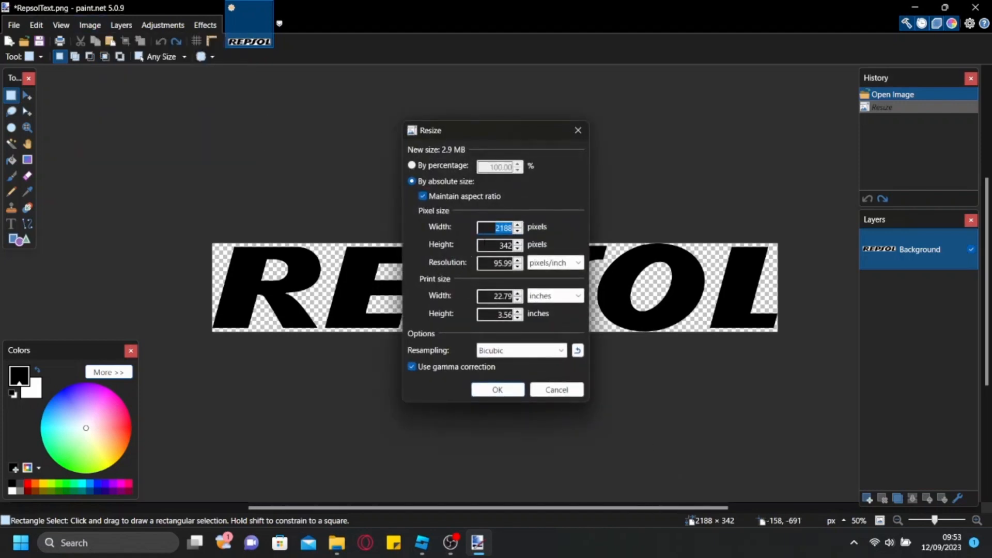
key("Tab")
type("100")
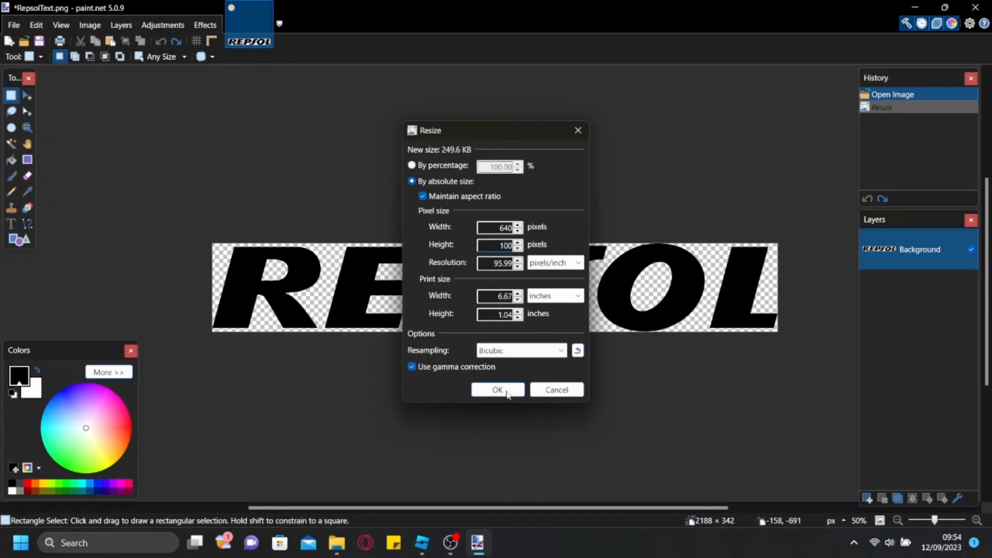
left_click(498, 391)
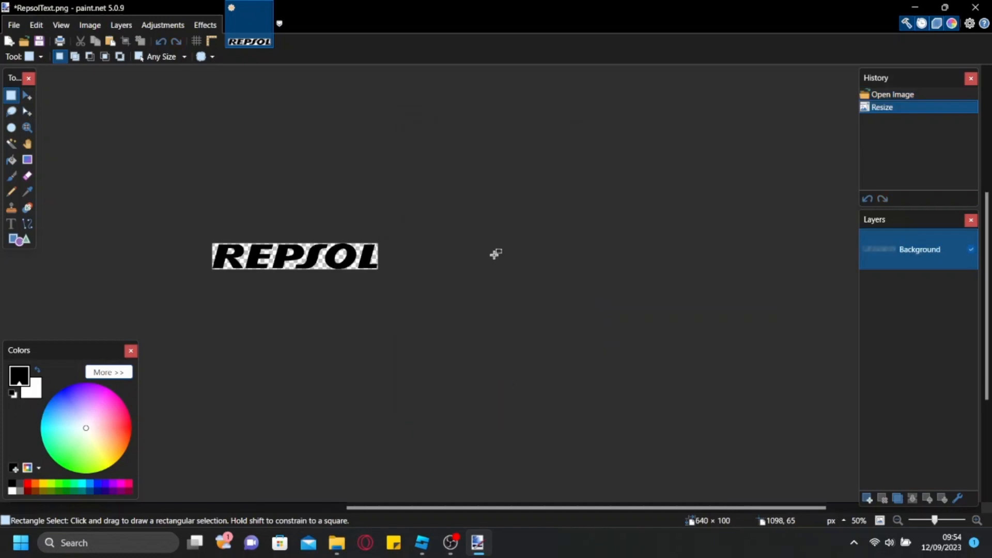
left_click(879, 521)
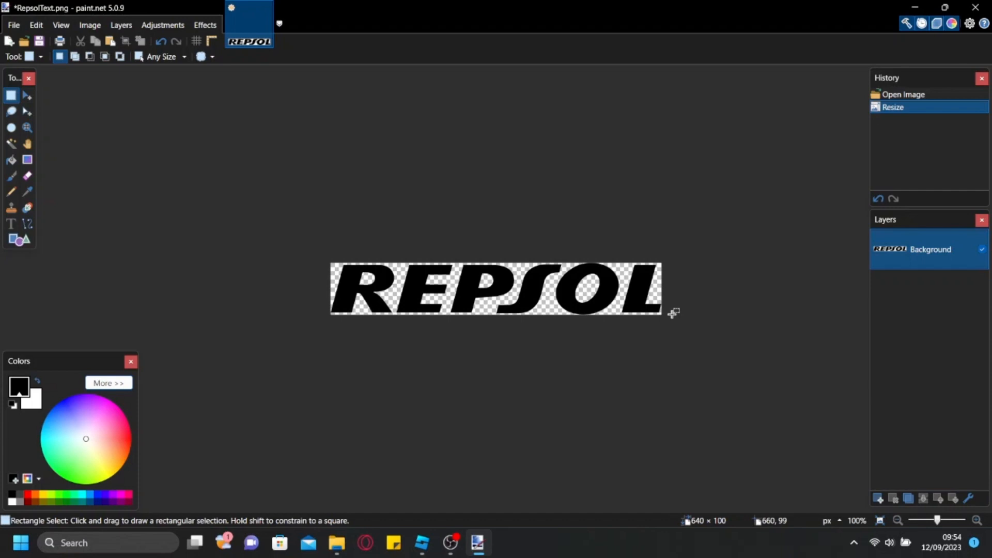
- Resize the Repsol image to a width of 200 pixels with the aspect ratio maintained
left_click(90, 25)
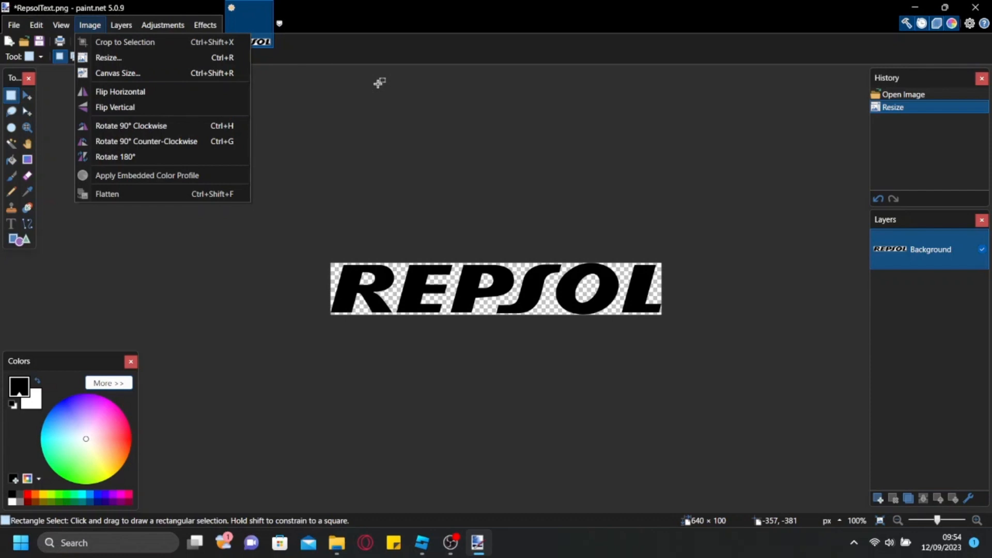
left_click(188, 58)
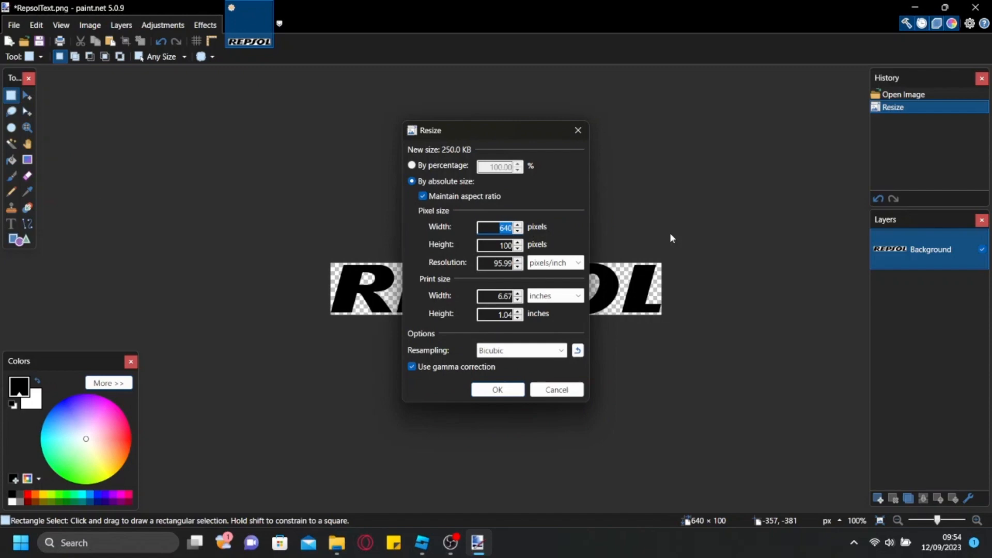
type("200")
left_click(501, 392)
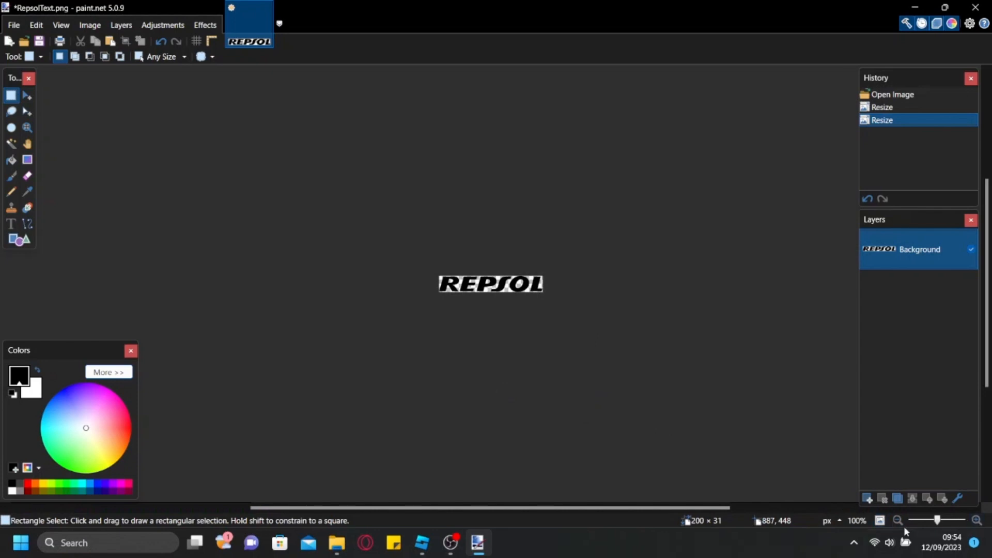
left_click(980, 521)
left_click(980, 521)
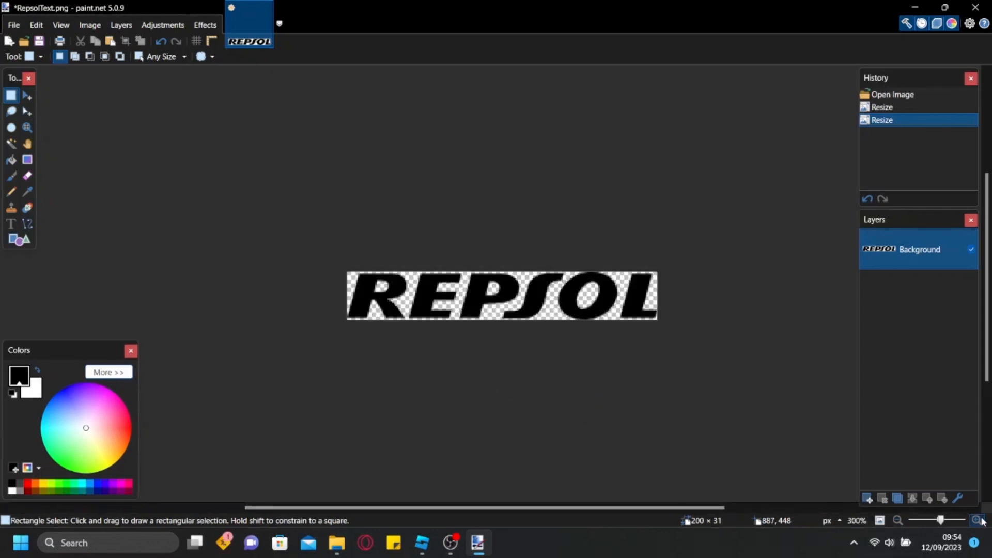
left_click(980, 521)
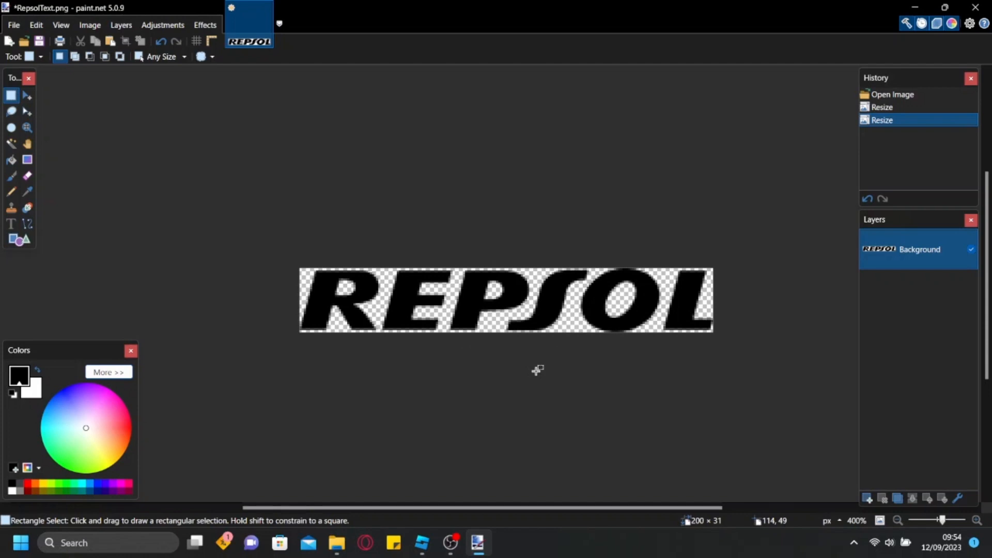
- Cut the whole Repsol image and paste it onto a new layer
left_click(27, 96)
key("ctrl+a")
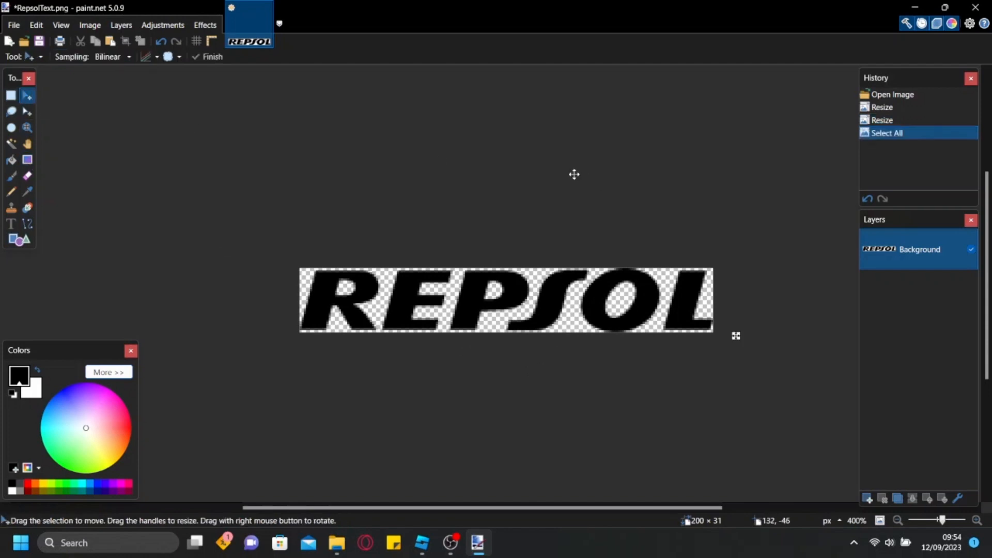
left_click(574, 174)
key("ctrl+x")
left_click(867, 498)
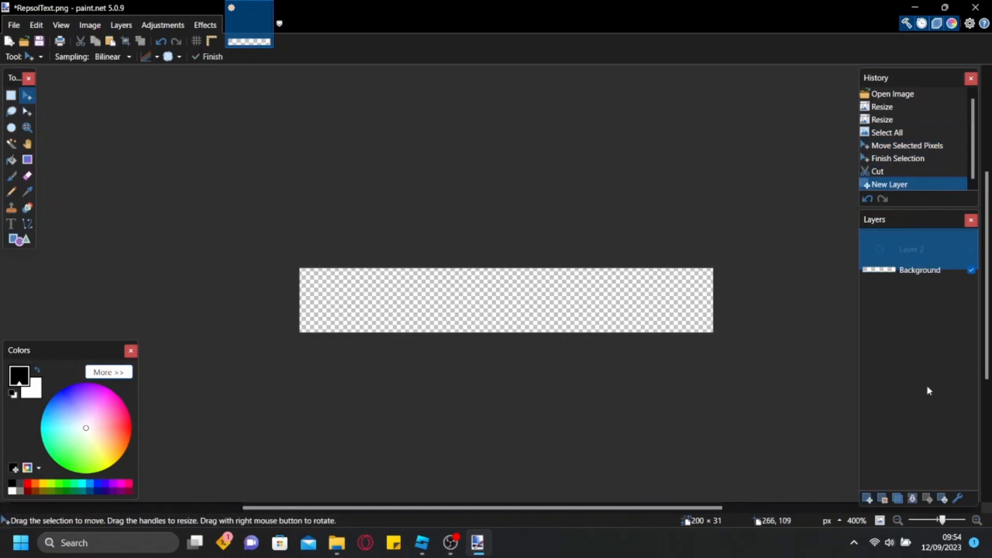
key("ctrl+v")
- Delete the empty Background layer and clear the selection
left_click(897, 289)
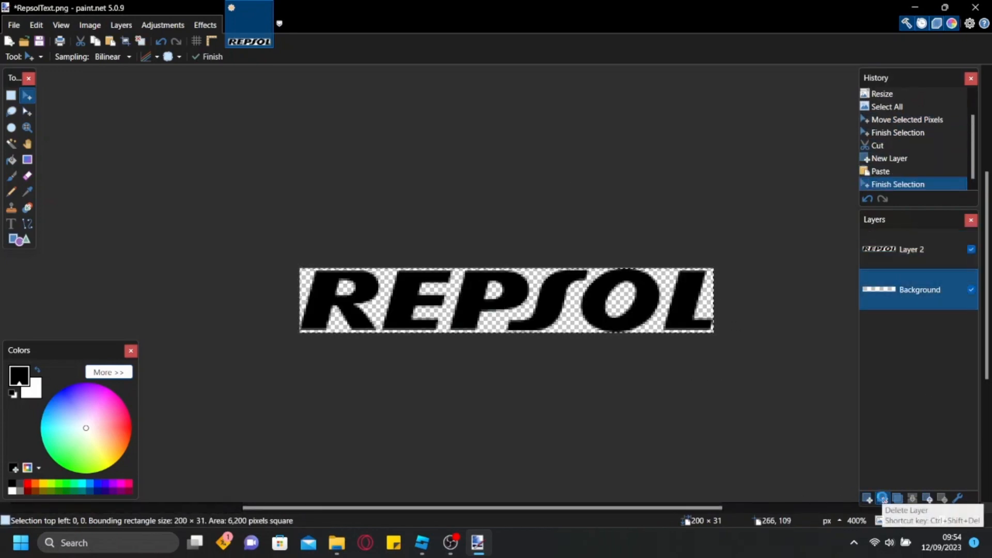
left_click(882, 498)
left_click(10, 95)
left_click(425, 152)
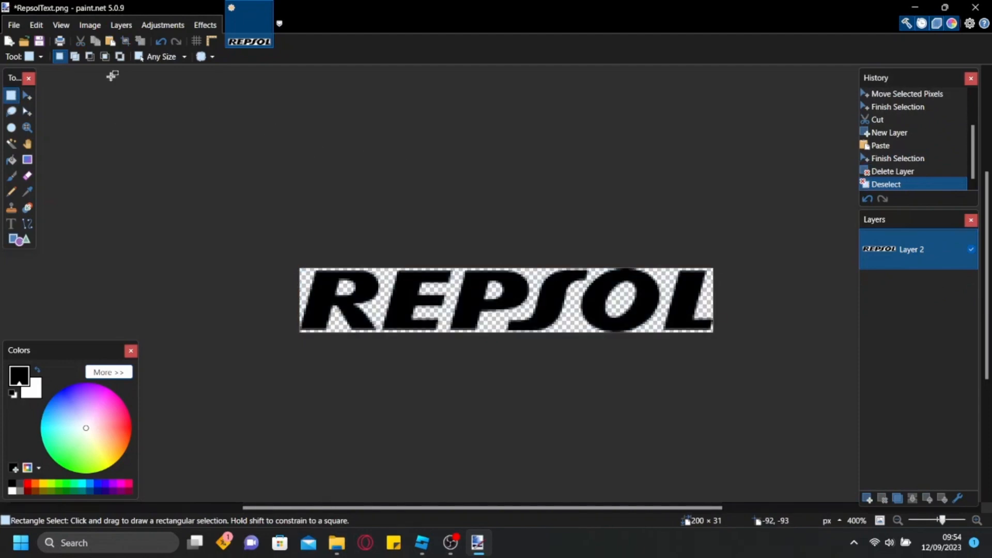
- Set the canvas height to 100 pixels with the anchor at Middle, keeping the width at 200 pixels
left_click(90, 25)
left_click(116, 71)
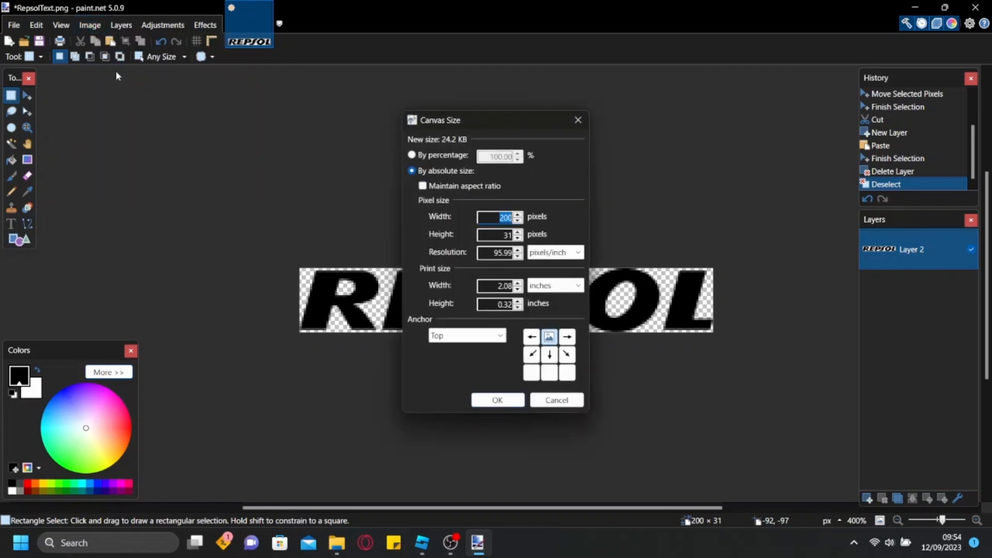
left_click(549, 354)
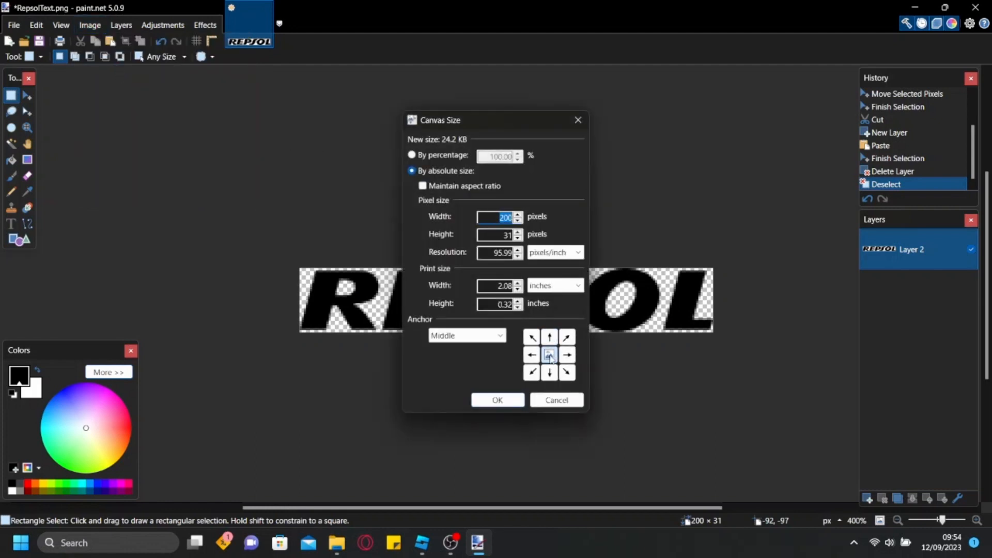
key("Tab")
type("100")
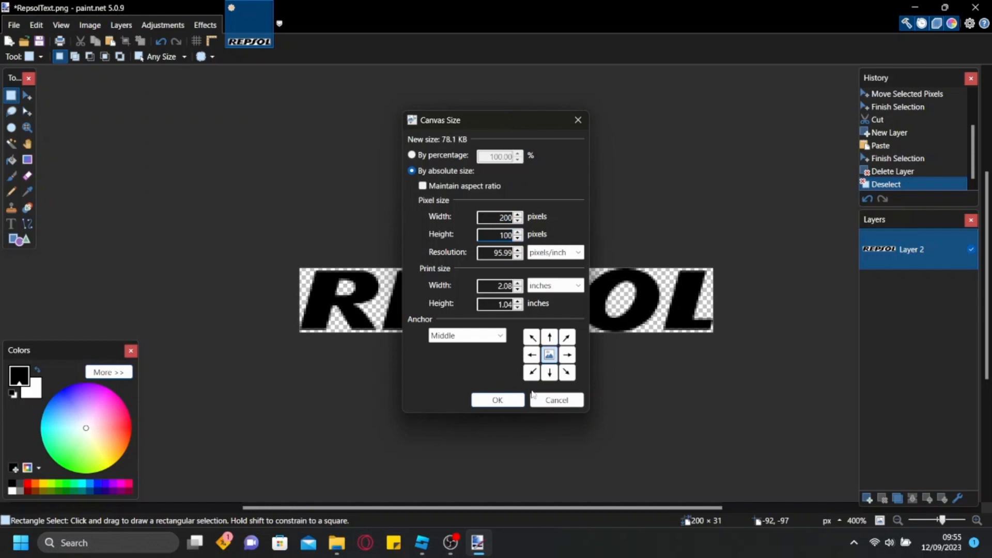
left_click(497, 400)
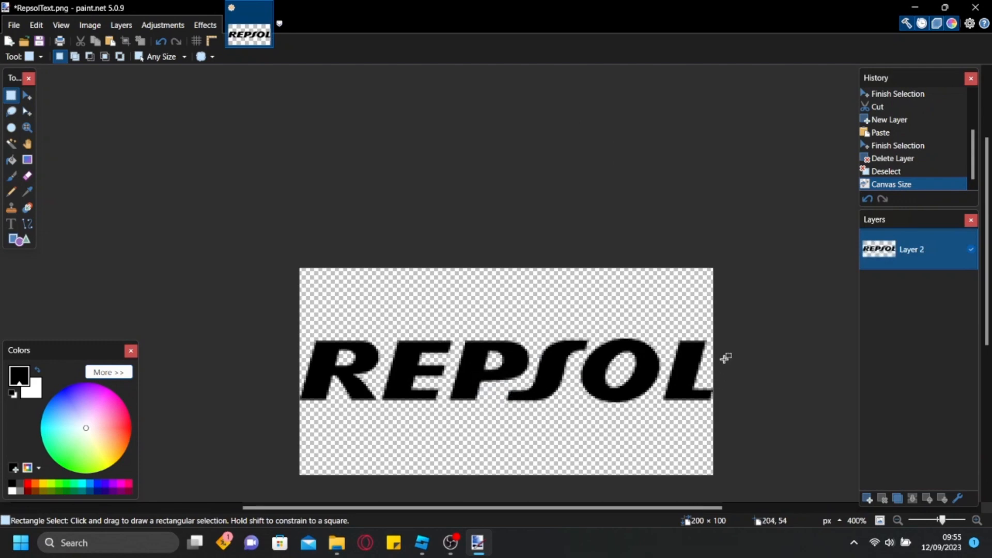
scroll(721, 340, "up", 1)
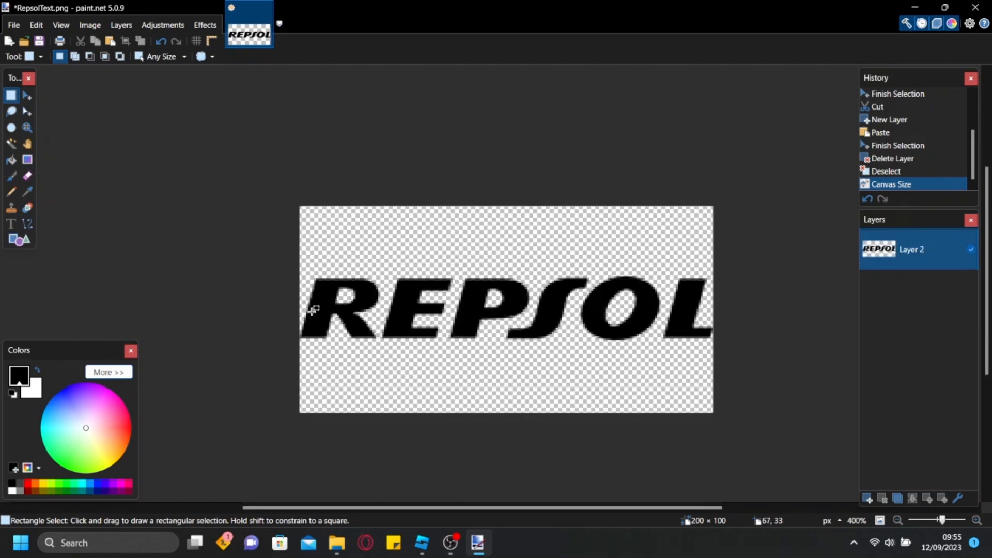
- Switch to Roblox Studio and check the centre front bumper's size with the F3X Resize tool
left_click(423, 541)
scroll(568, 336, "up", 10)
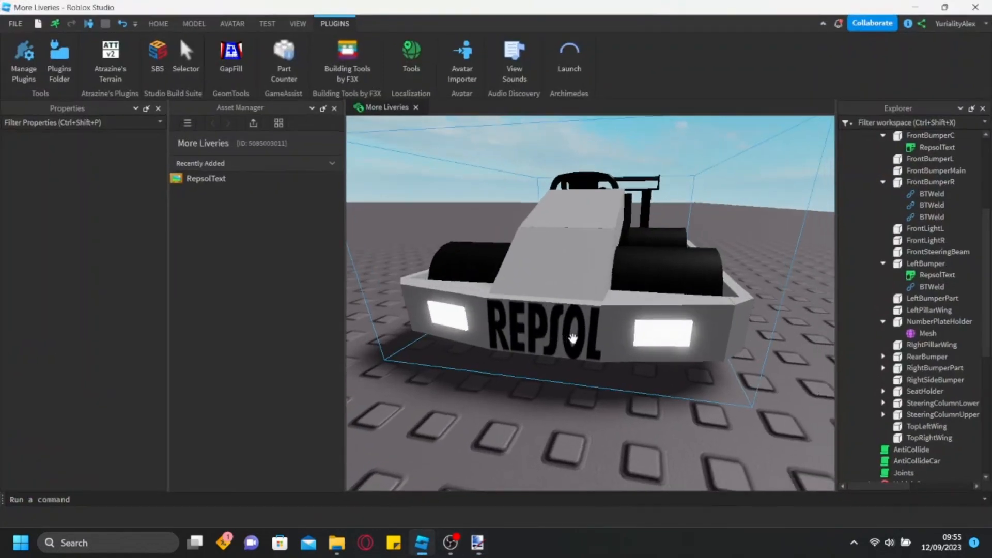
left_click(356, 51)
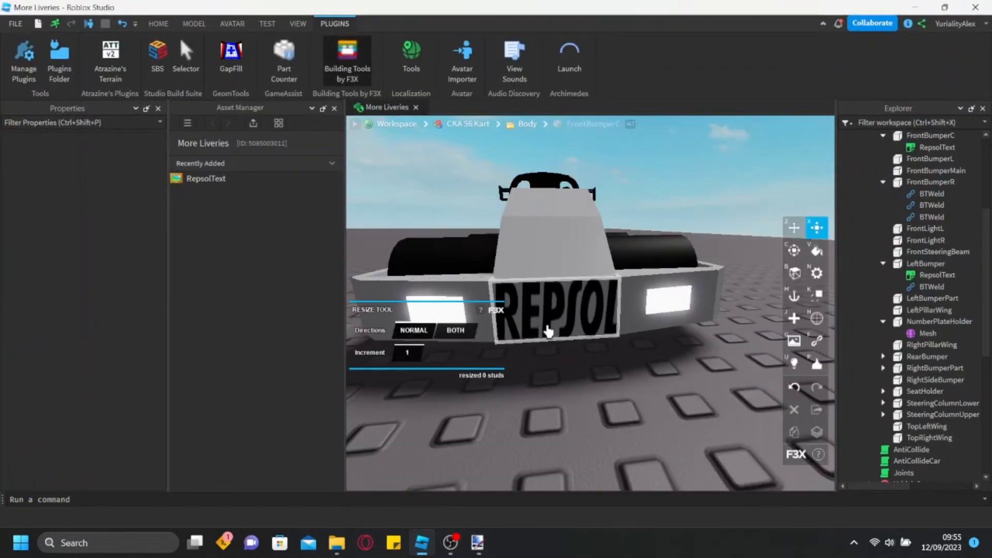
left_click(583, 320)
scroll(604, 394, "up", 3)
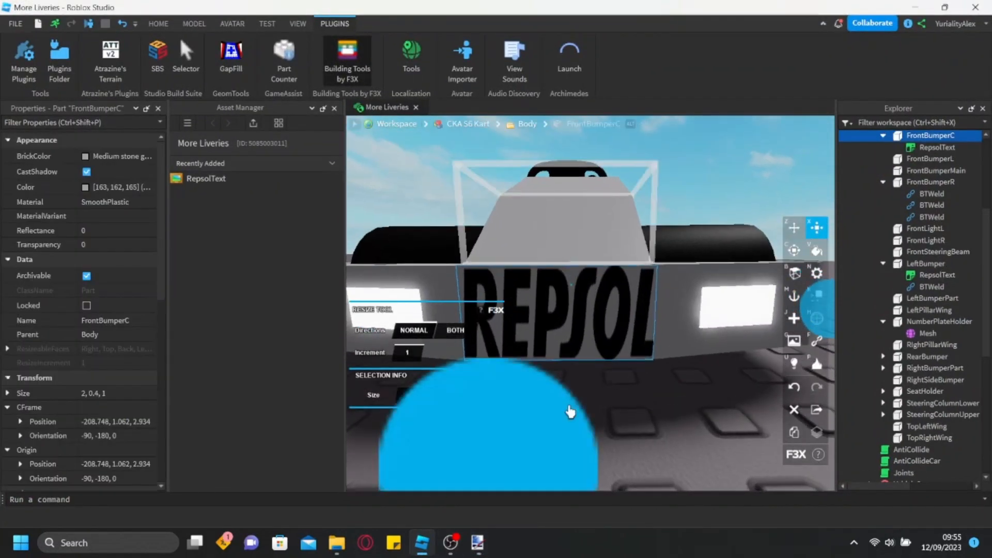
- Switch to paint.net and save the image as a new PNG named Repsol2 in the CKA S6 Seat folder
left_click(476, 543)
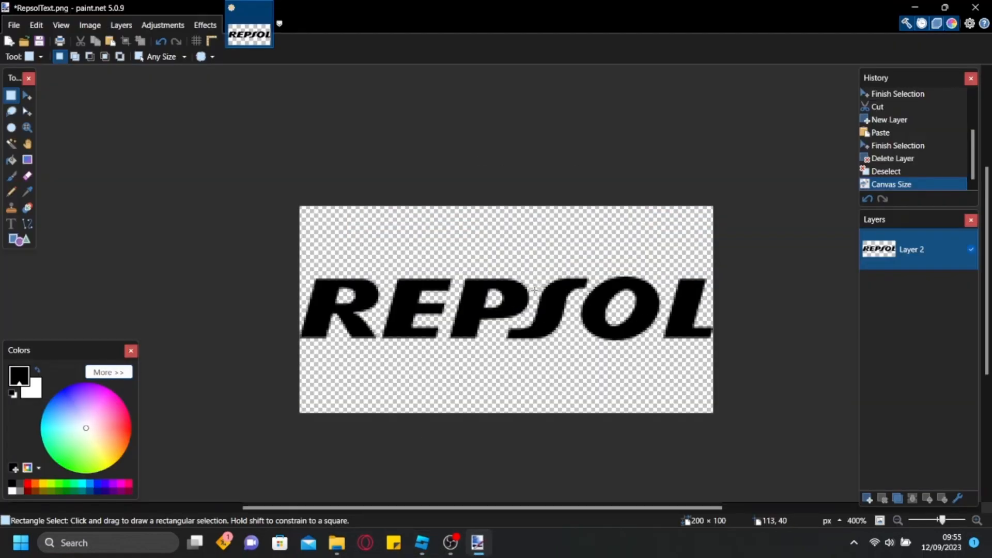
left_click(14, 24)
left_click(55, 123)
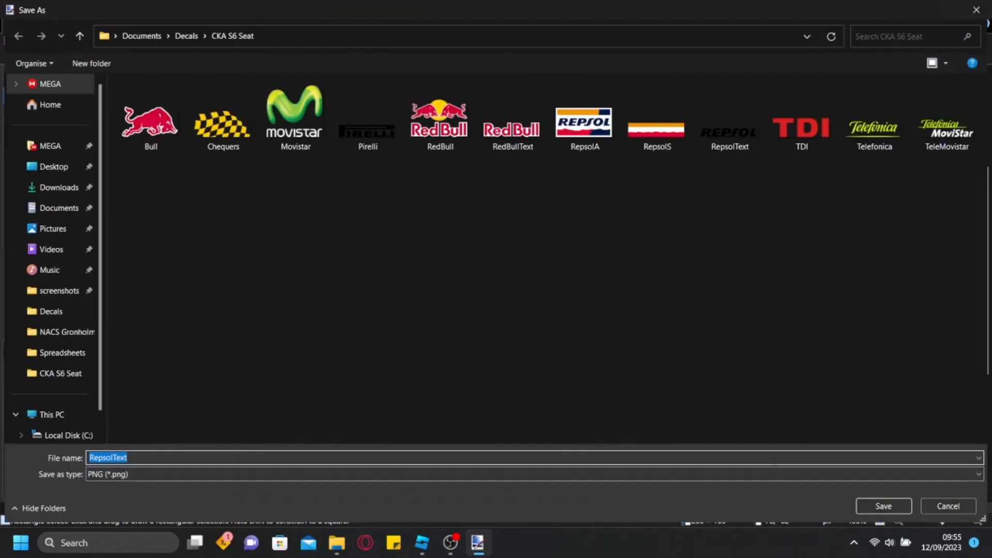
type("Repsol2")
key("Return")
left_click(322, 353)
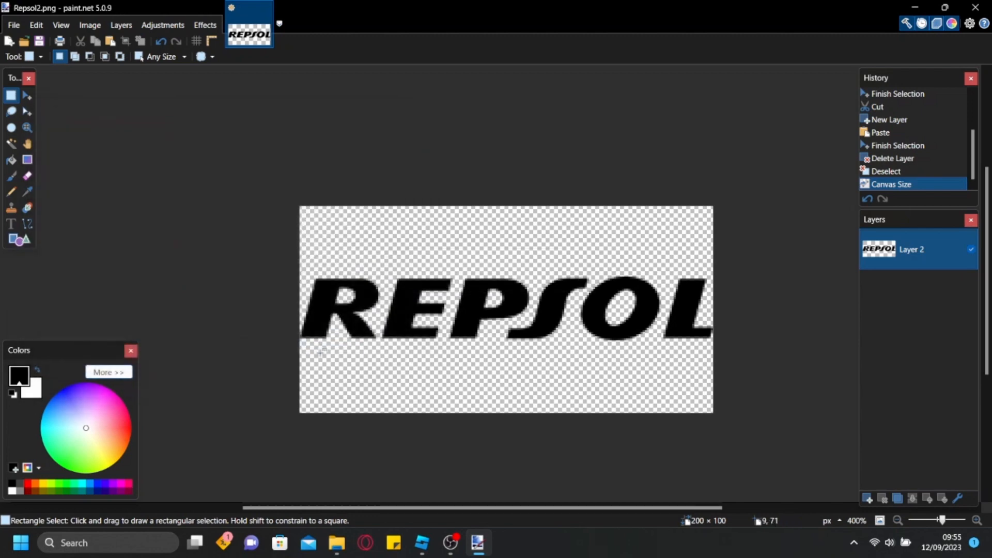
- Back in Roblox Studio, close the F3X tools and delete the RepsolText decal from the centre front bumper
left_click(422, 542)
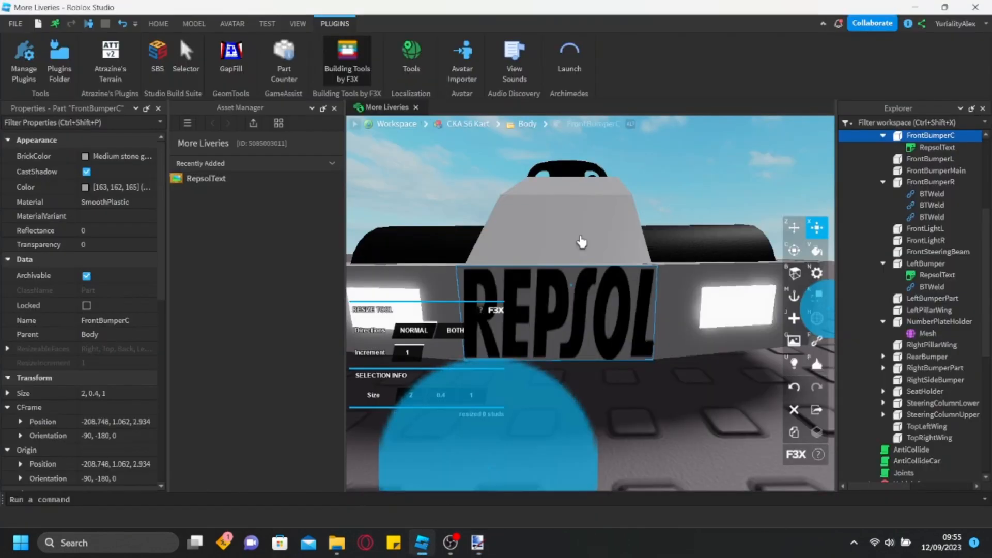
left_click(352, 56)
left_click(644, 233)
left_click(580, 312, "alt")
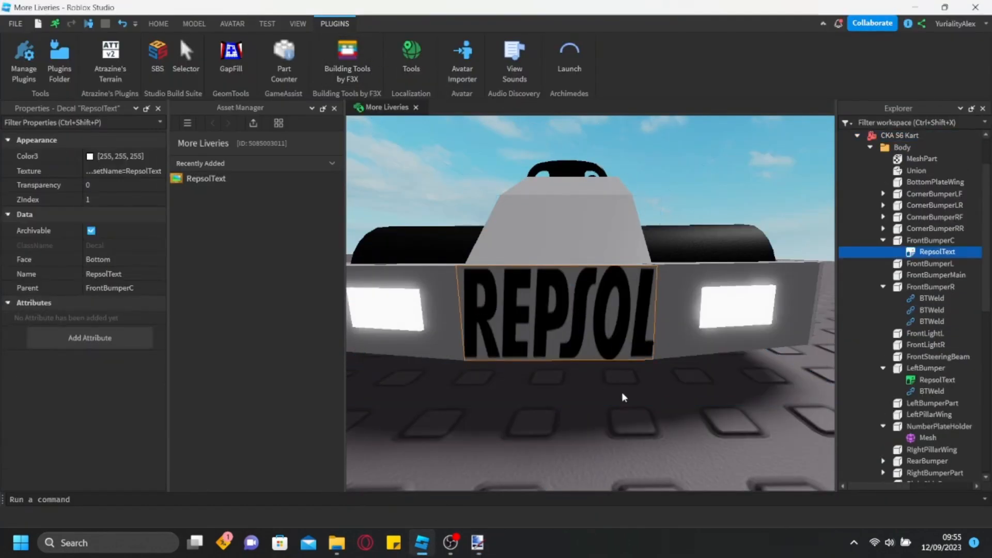
key("Delete")
- Import Repsol2.png into the place's assets and apply it as a decal to the front of the centre front bumper
left_click(251, 124)
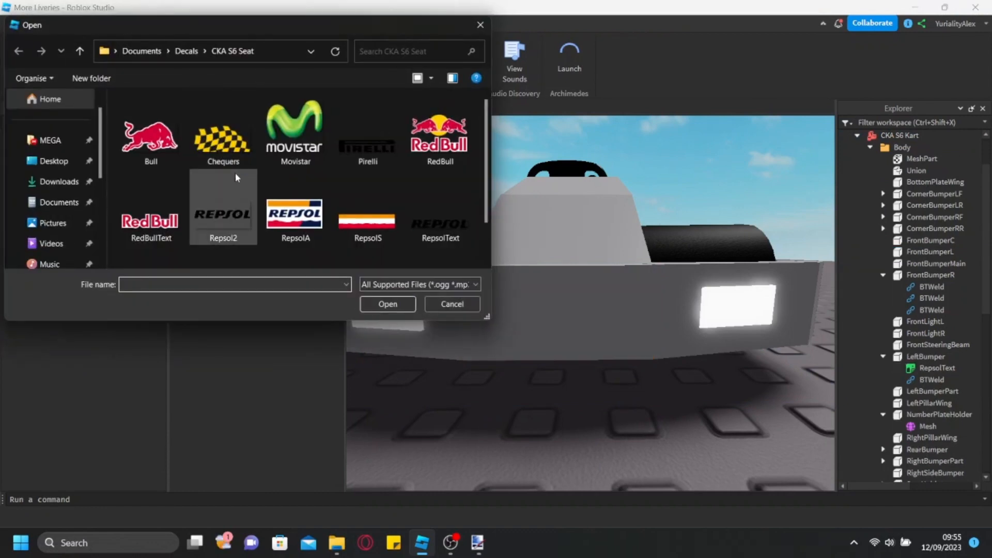
scroll(234, 173, "down", 1)
scroll(448, 194, "up", 1)
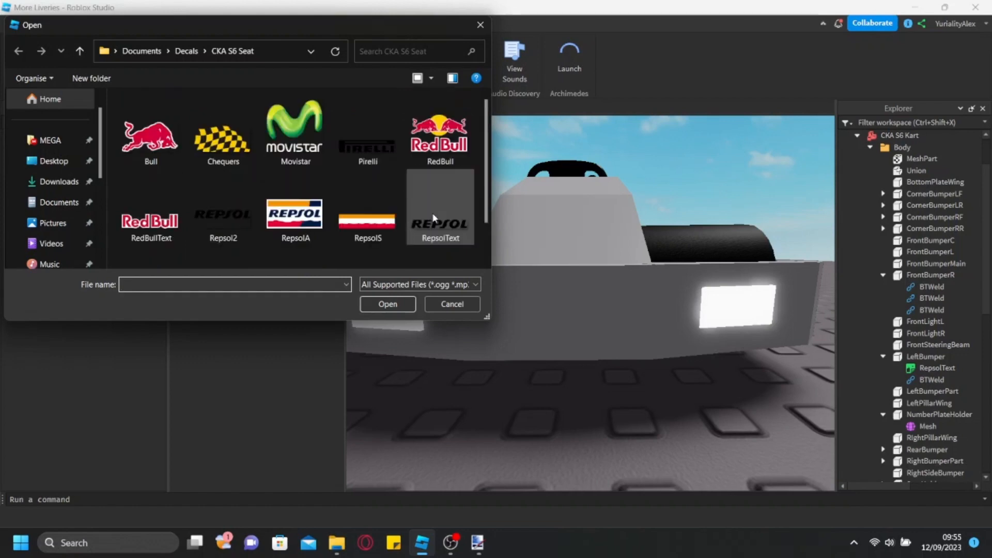
double_click(237, 208)
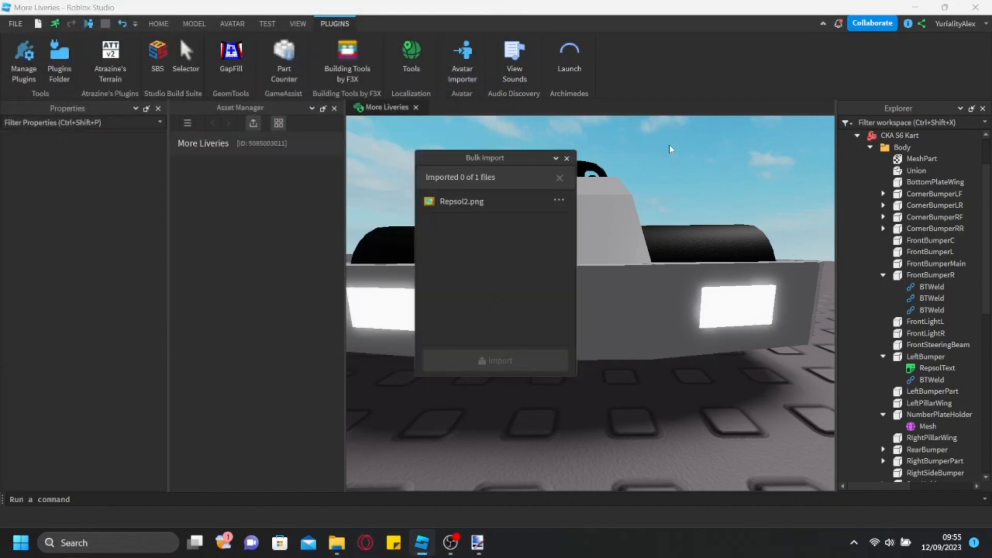
left_click(567, 158)
left_click_drag(200, 178, 558, 309)
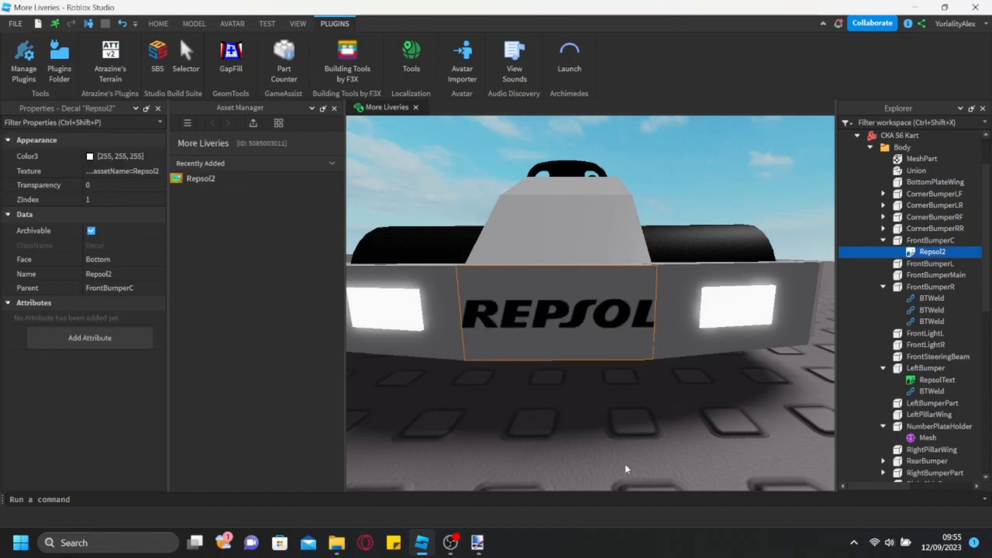
left_click(614, 441)
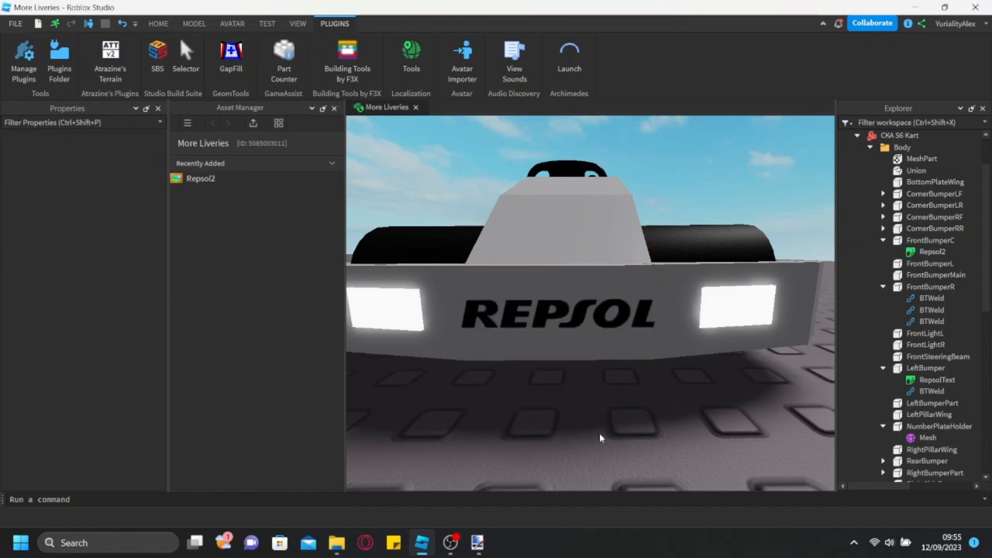
- Check the centre front bumper's dimensions in Building Tools by F3X, then close the tools and clear the selection
right_click_drag(600, 436, 599, 455)
left_click(348, 73)
left_click(551, 288)
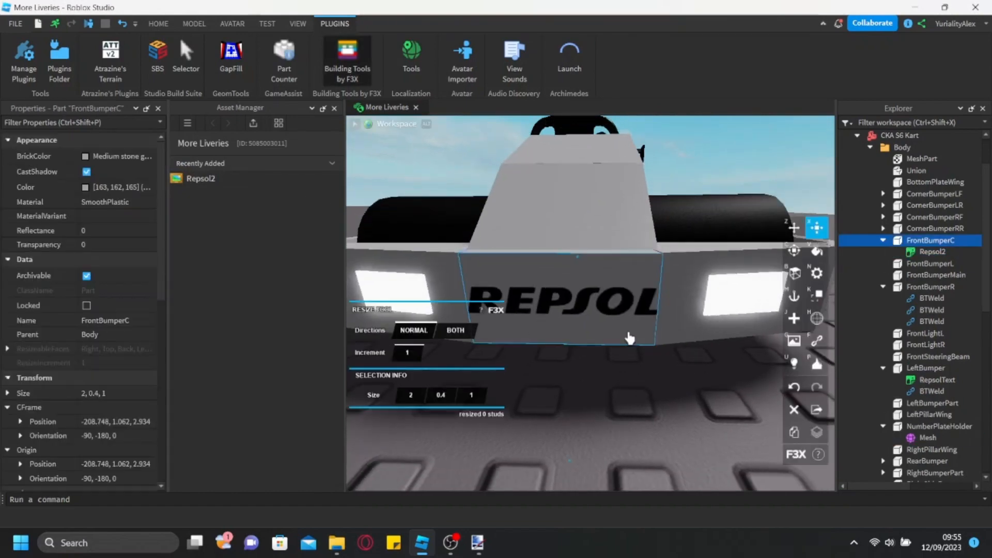
left_click(371, 68)
left_click(558, 470)
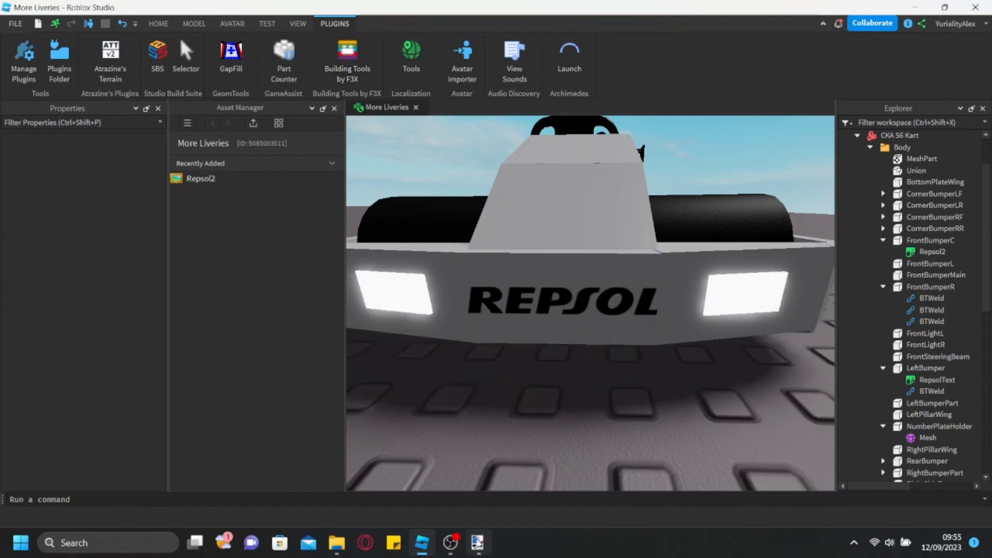
- Compare the Repsol2 image in paint.net with the decal on the kart's front bumper
left_click(477, 542)
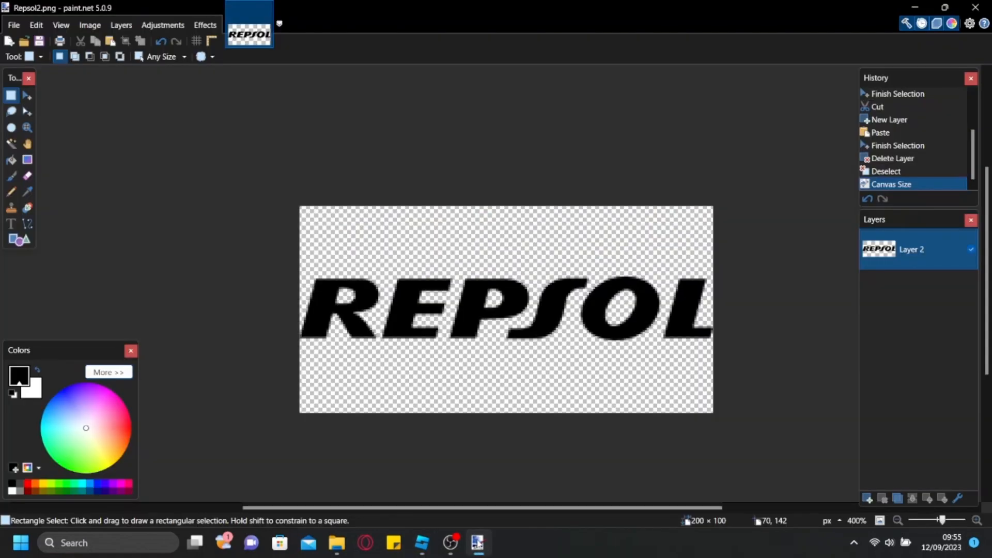
left_click(477, 542)
scroll(634, 422, "up", 3)
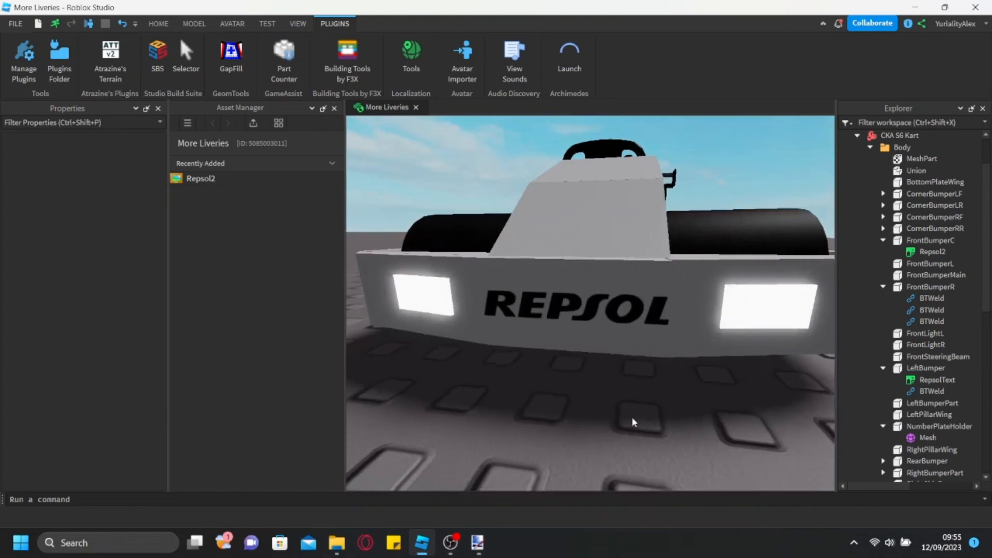
scroll(635, 422, "down", 5)
right_click_drag(634, 422, 634, 422)
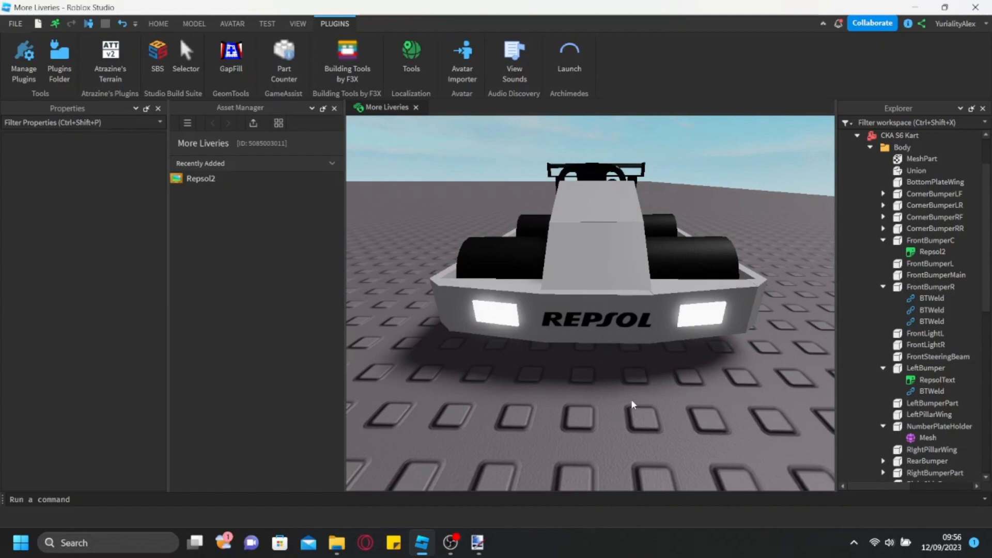
right_click_drag(632, 403, 637, 397)
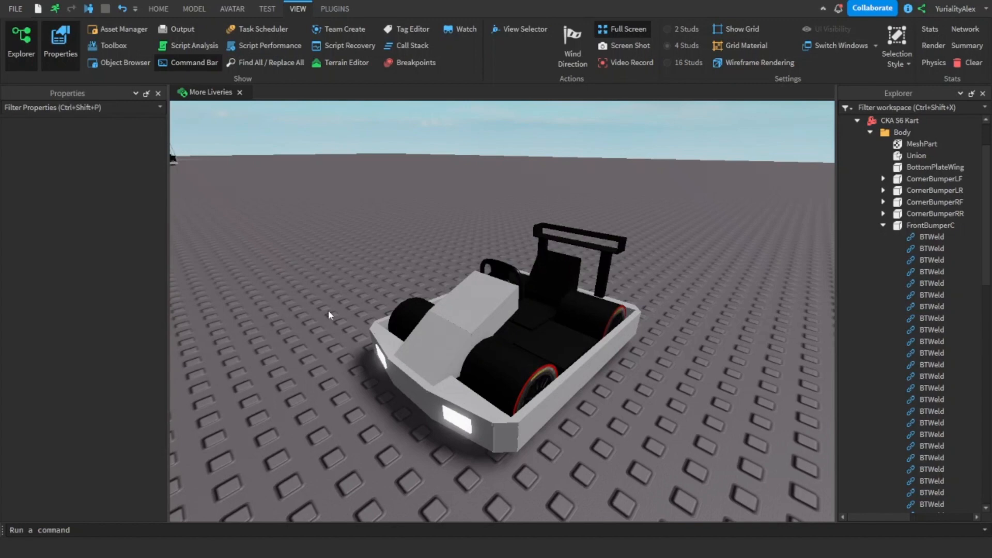
- Insert a block part and set its X size to 0.06 with the F3X Resize tool
left_click(158, 8)
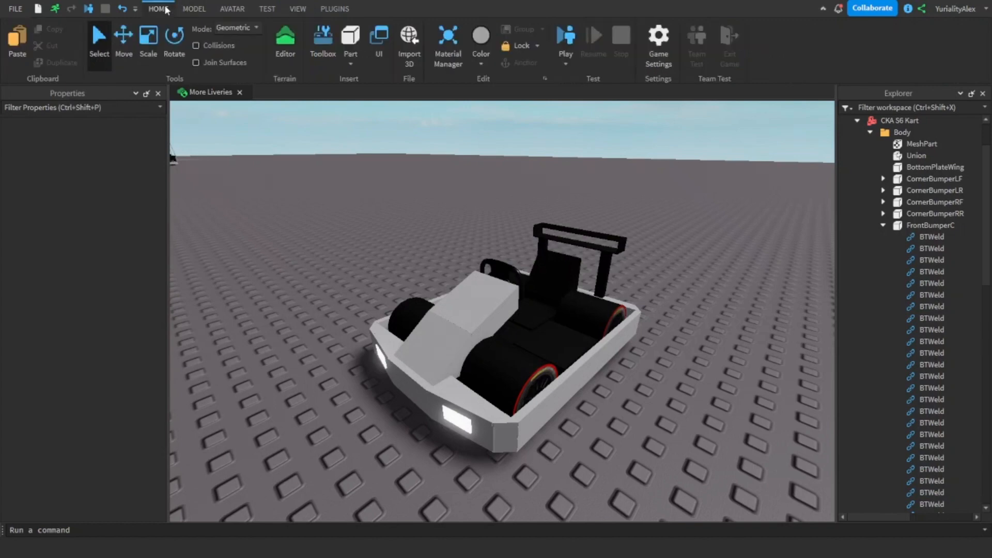
left_click(350, 37)
left_click(334, 9)
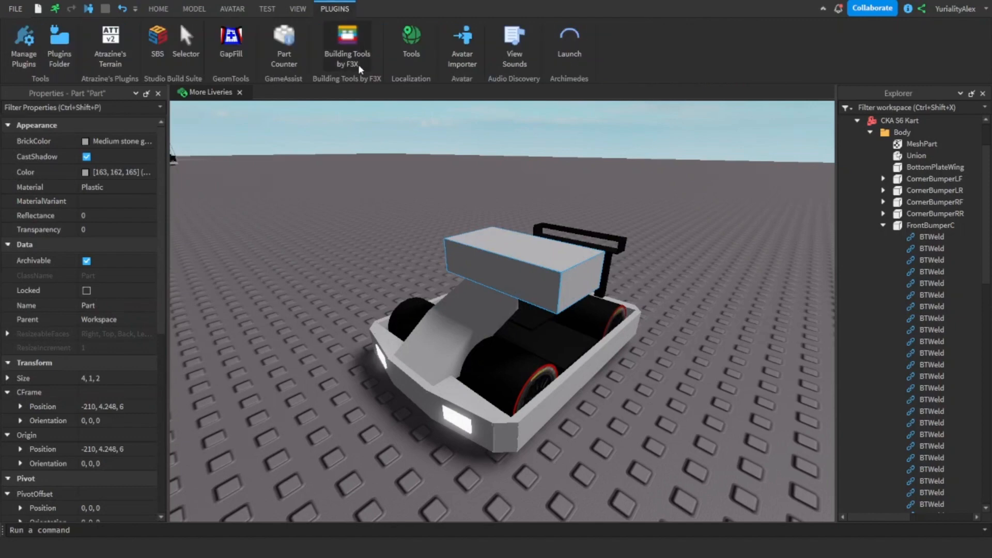
left_click(347, 44)
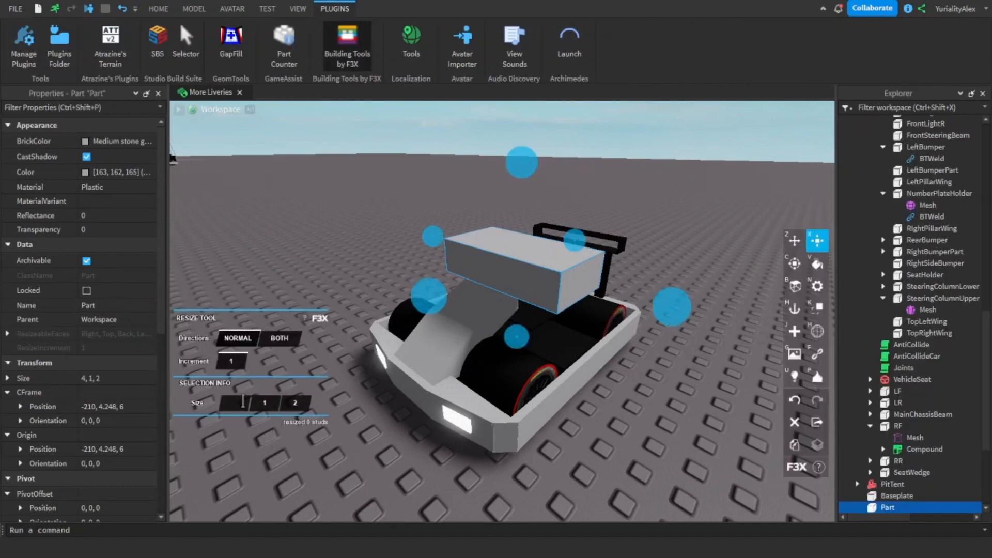
type("6")
key("Return")
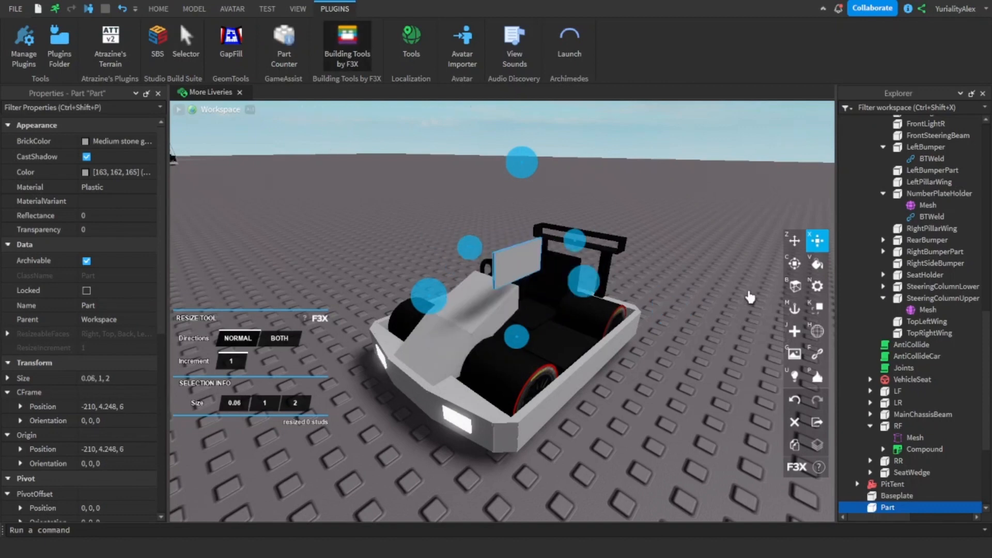
- Set the F3X Move tool's increment to 0.05 studs and close the building tools
left_click(793, 242)
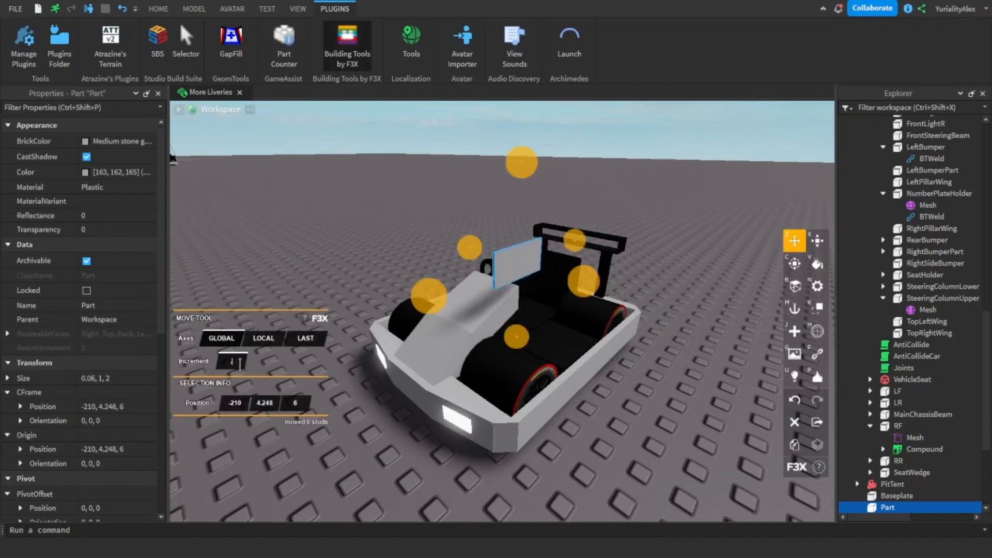
type("0.05")
left_click(348, 41)
- Place the thin part flat against the outer face of the kart's left side bumper
left_click(555, 179)
left_click_drag(511, 254, 578, 353)
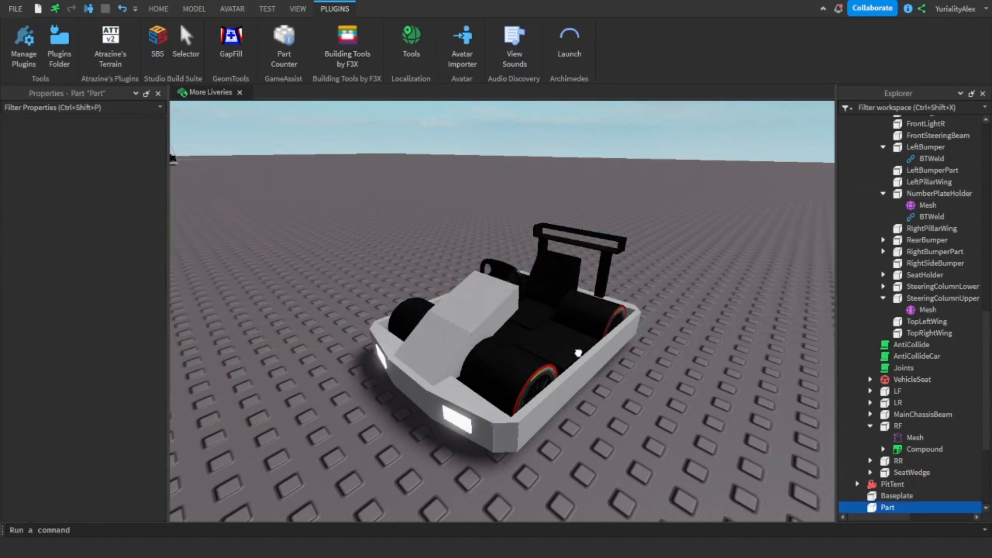
scroll(622, 408, "up", 15)
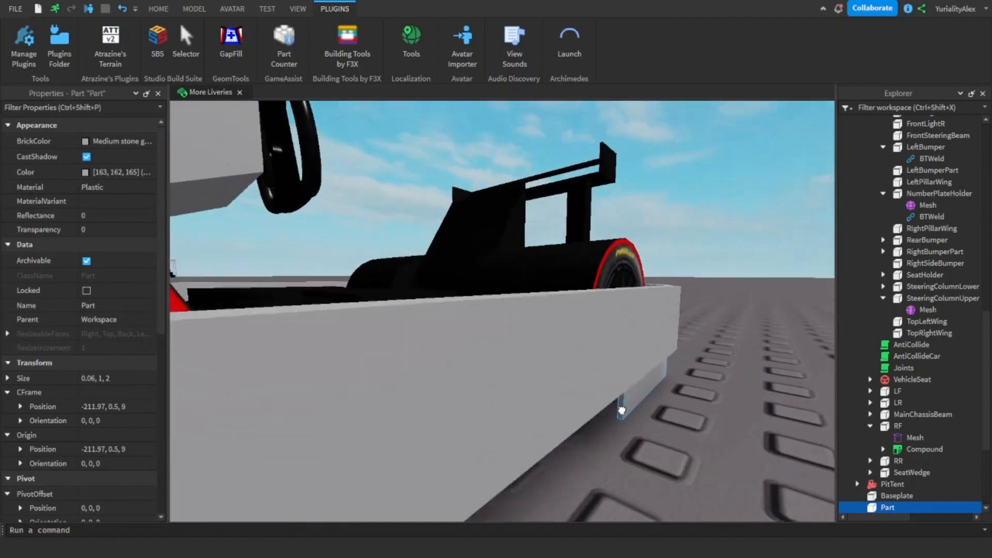
left_click_drag(621, 410, 543, 351)
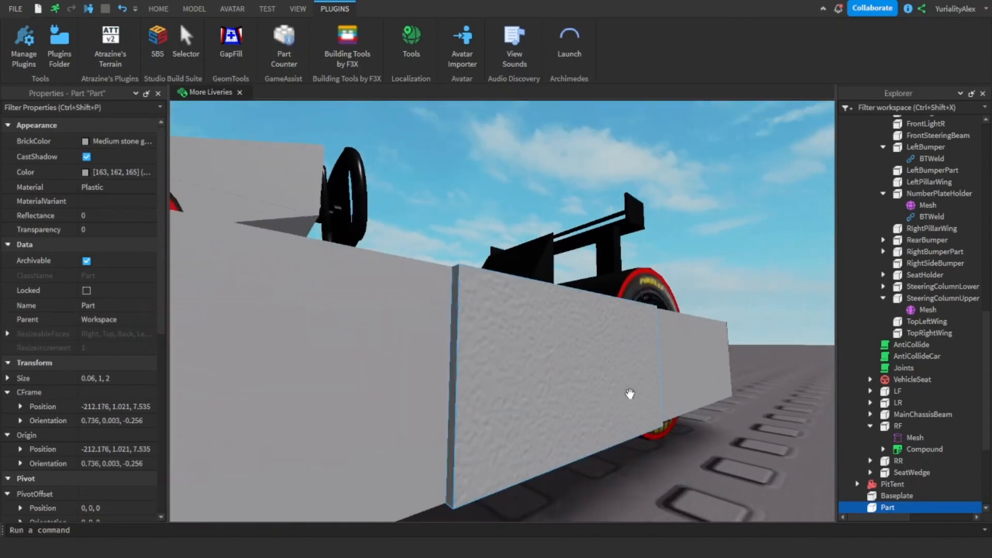
right_click_drag(629, 388, 628, 388)
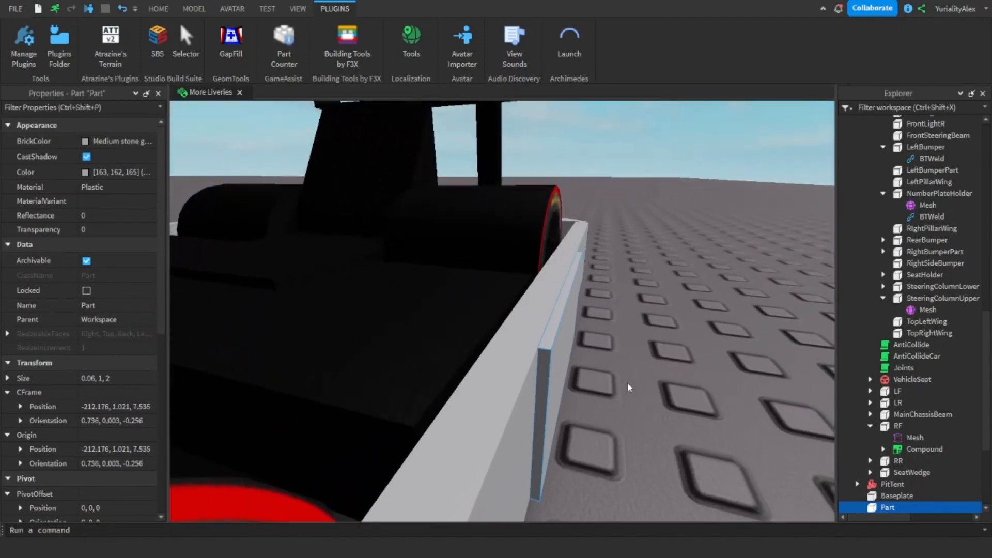
- Move the thin part 0.05 studs inward against the left side bumper with the F3X Move tool
left_click(347, 46)
right_click_drag(577, 345, 578, 345)
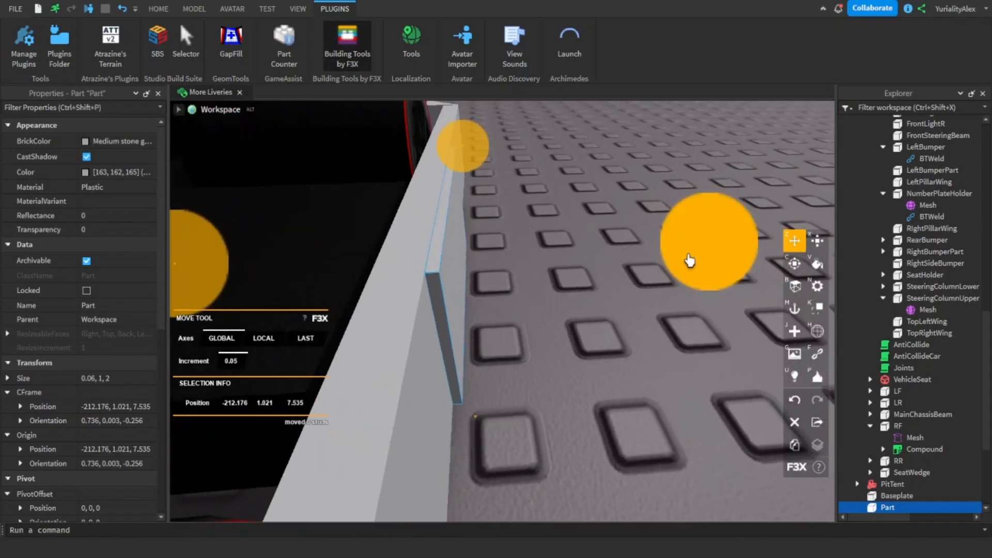
left_click_drag(691, 259, 687, 259)
right_click_drag(558, 366, 536, 376)
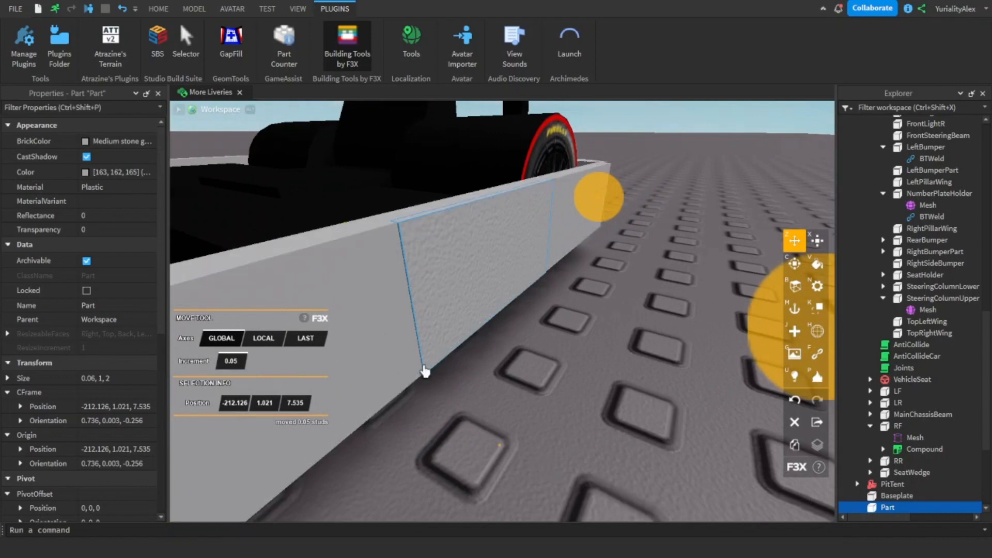
- Set the thin part's Transparency to 1 and close the building tools
left_click(110, 229)
type("1")
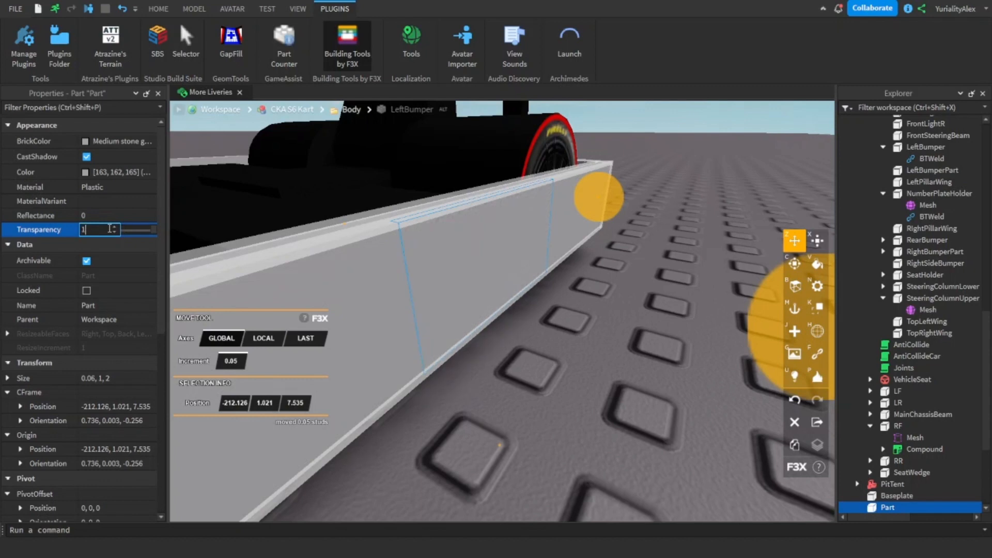
key("Return")
left_click(347, 44)
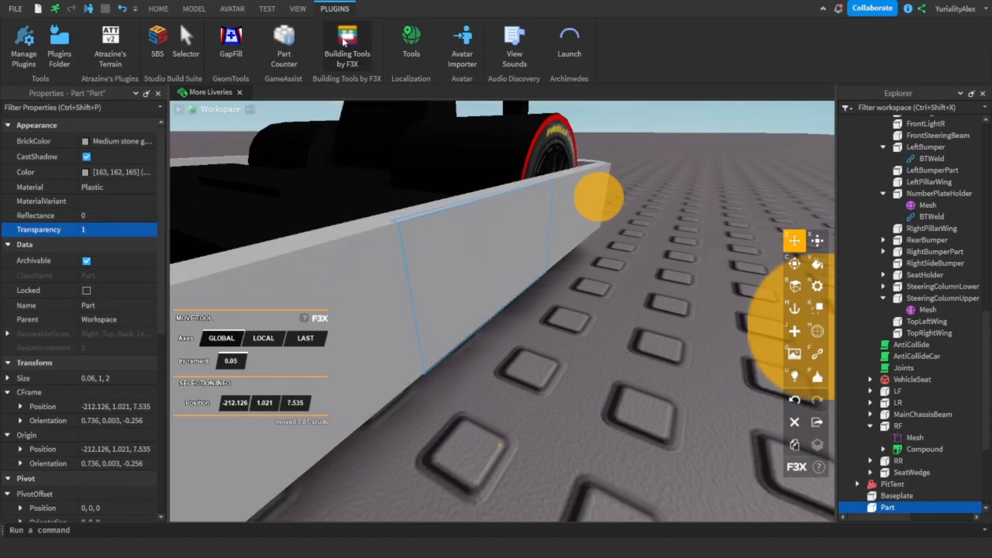
- Apply the Repsol2 decal from the place's assets to the left face of the transparent side part
left_click(298, 8)
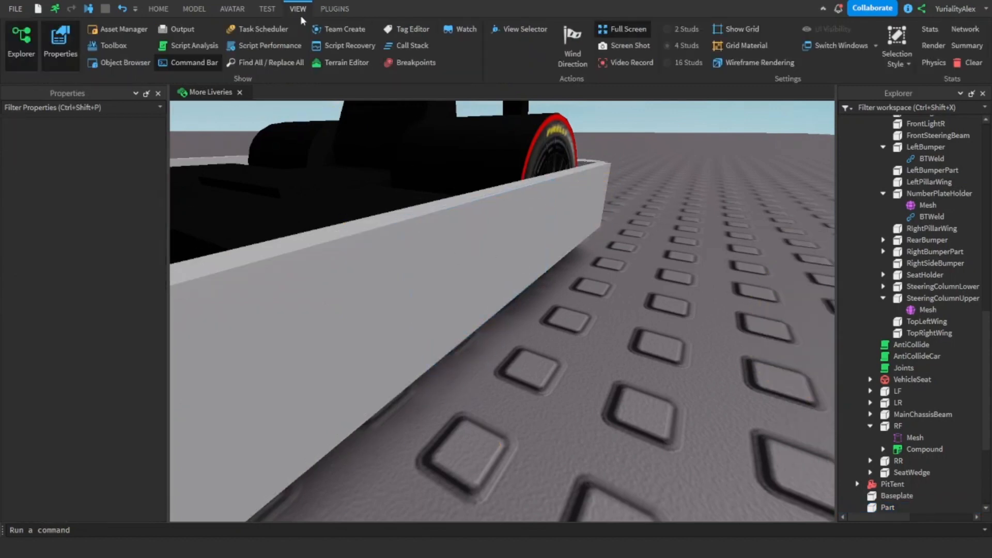
left_click(120, 31)
left_click_drag(201, 163, 568, 278)
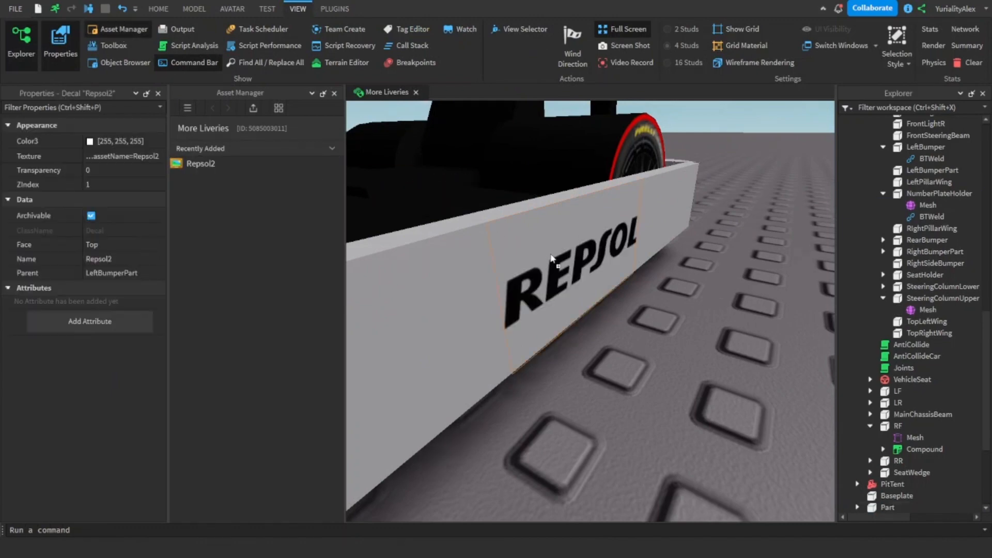
left_click(639, 381)
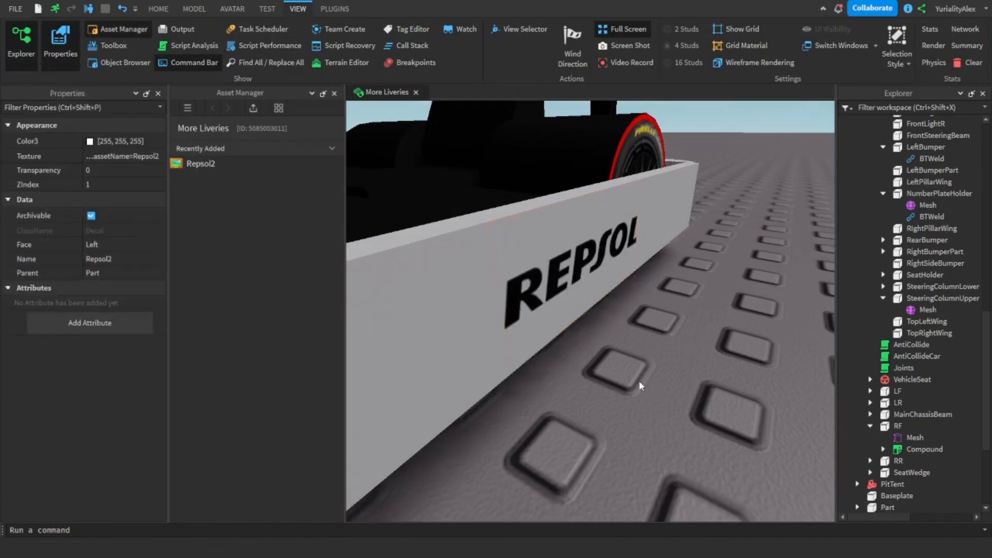
- Select the transparent part with Building Tools by F3X and examine the Repsol decal from the kart's side
left_click(341, 9)
left_click(348, 41)
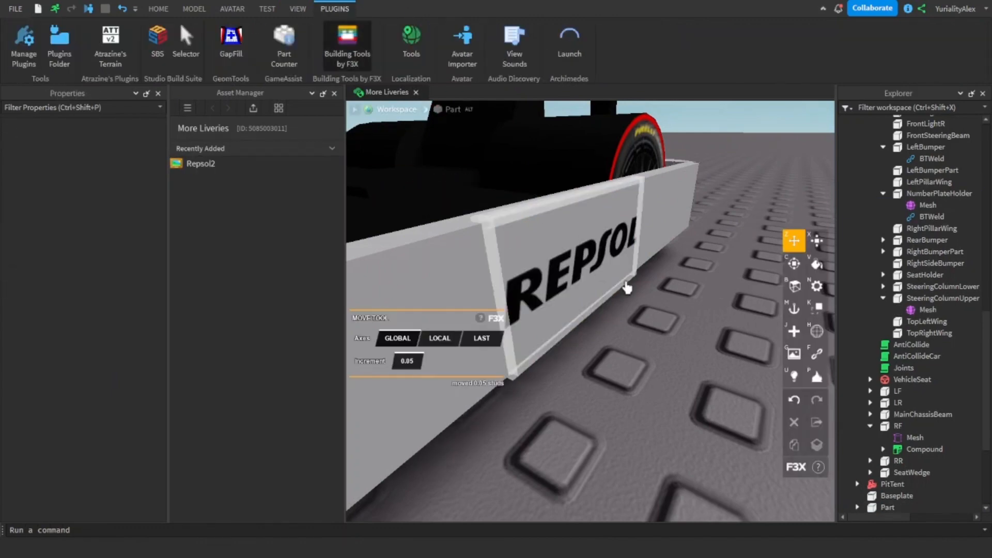
mouse_move(631, 324)
right_mouse_down()
mouse_move(613, 298)
mouse_move(624, 315)
right_mouse_up()
left_click(625, 315)
left_click(627, 319)
scroll(656, 436, "down", 10)
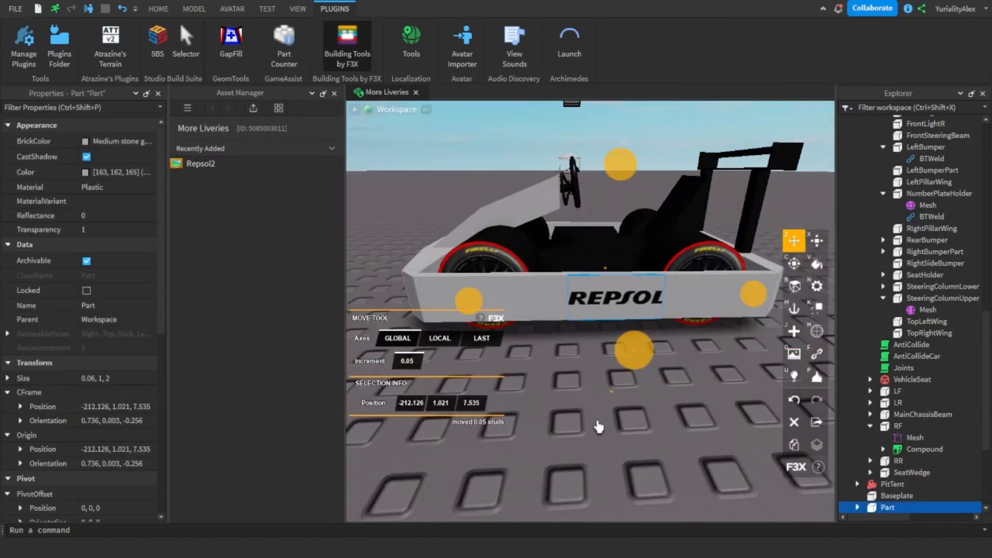
left_click(599, 427)
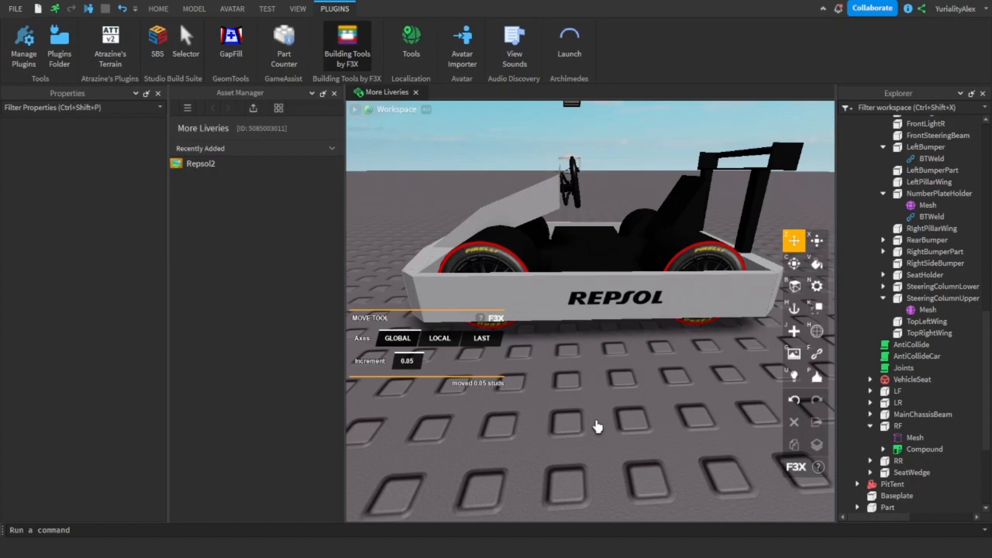
- Move the Repsol decal part 2.1 studs toward the kart's rear along its local axis
left_click(630, 305)
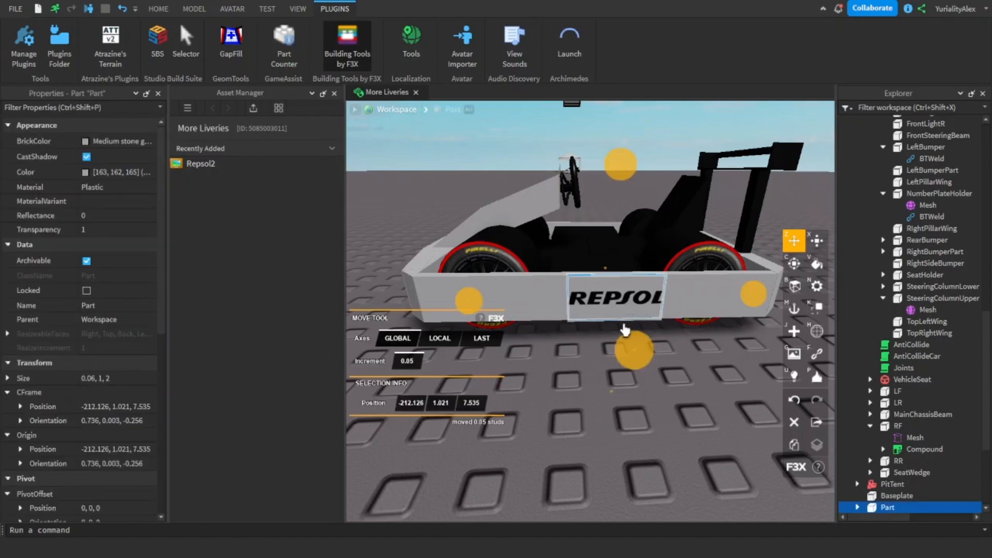
right_click_drag(624, 382, 599, 388)
left_click(442, 341)
key("d")
scroll(626, 390, "up", 3)
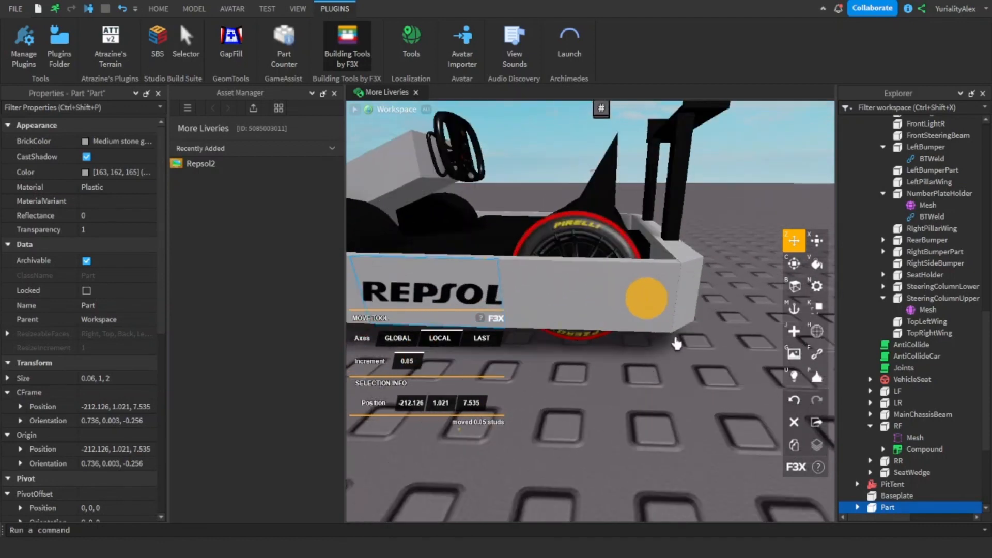
left_click_drag(653, 314, 813, 325)
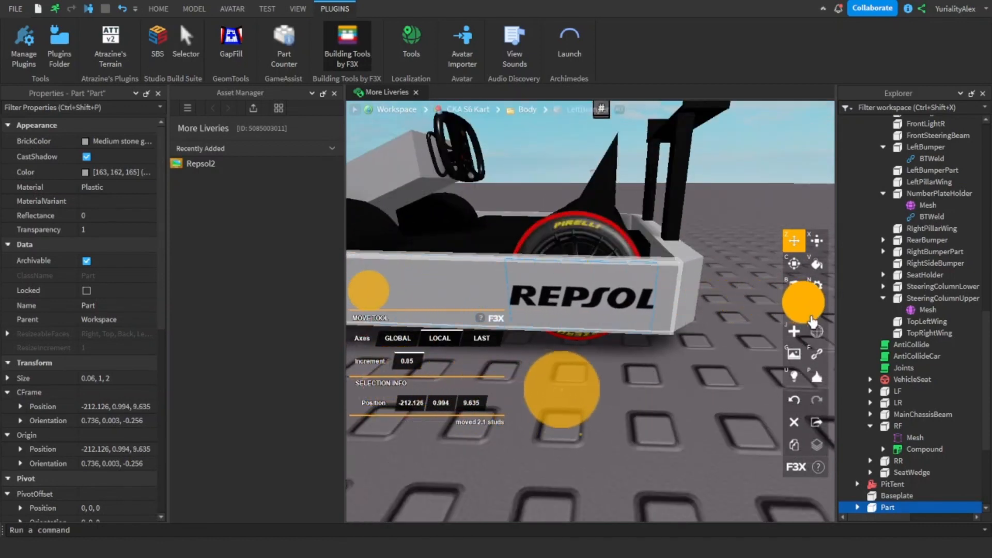
left_click(697, 414)
- Move the Repsol decal part 4.7 studs forward to the front end of the left side bumper
right_click_drag(696, 414, 686, 406)
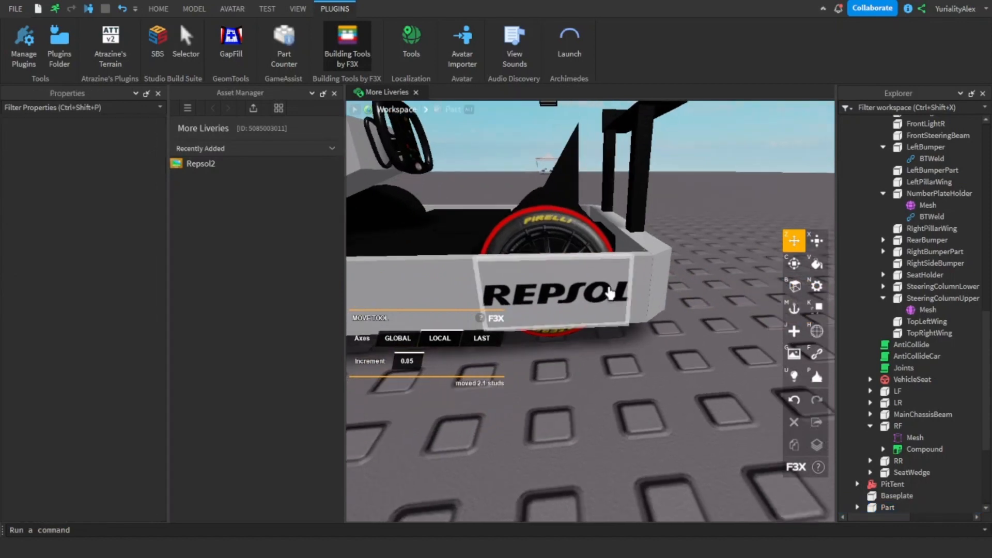
scroll(617, 392, "down", 5)
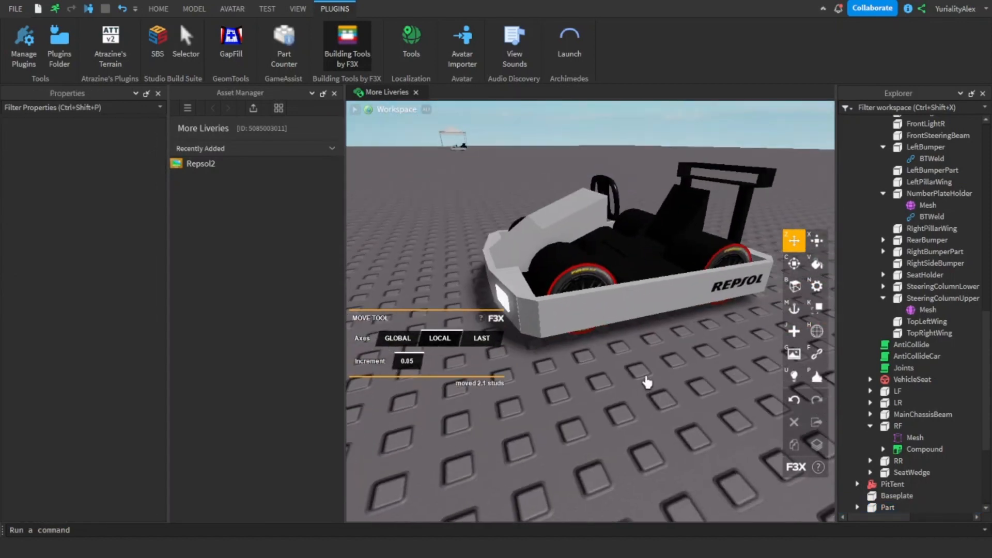
right_click_drag(713, 358, 710, 305)
left_click(707, 303)
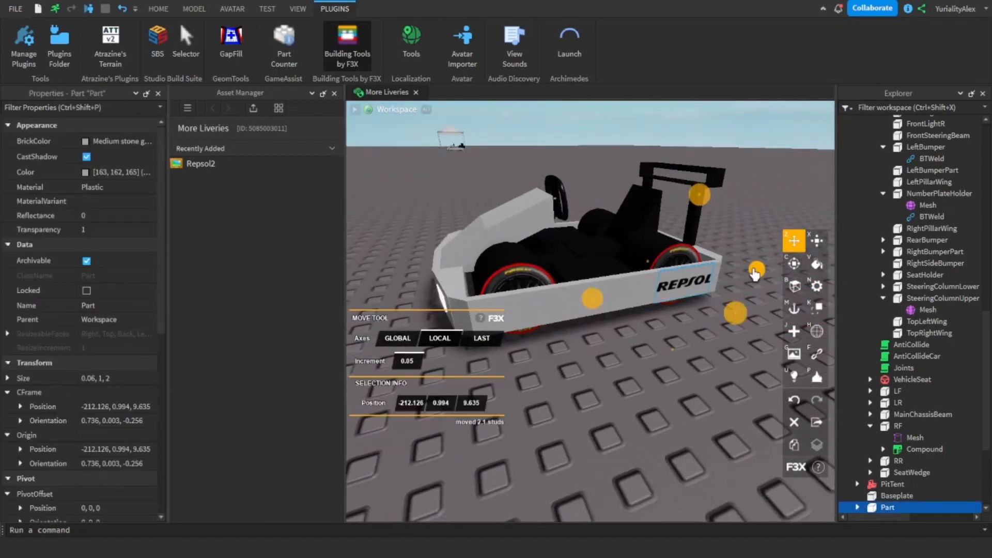
left_click(620, 404)
scroll(621, 408, "down", 5)
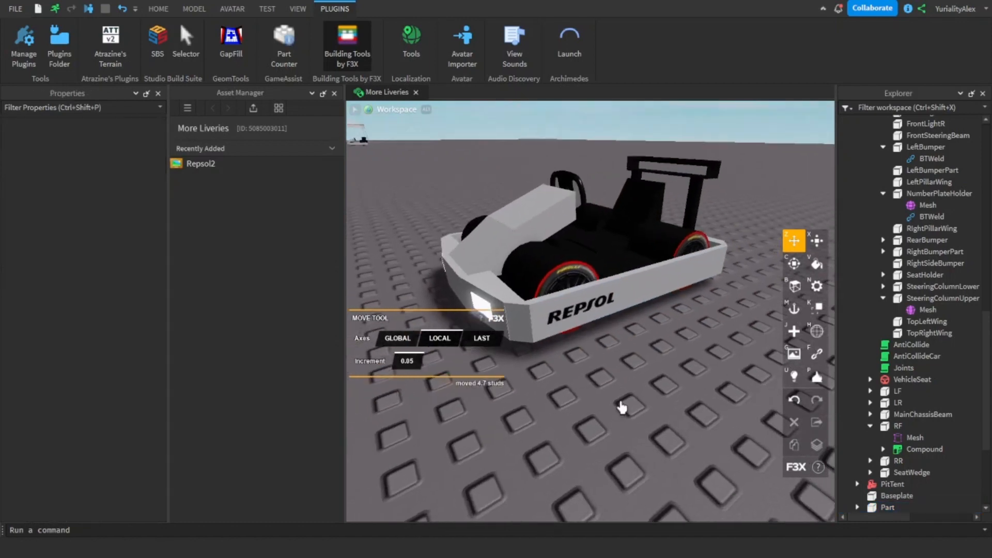
scroll(621, 408, "up", 5)
- Try to stretch the Repsol decal part along the bumper by 3 studs to a length of 5
left_click(659, 304)
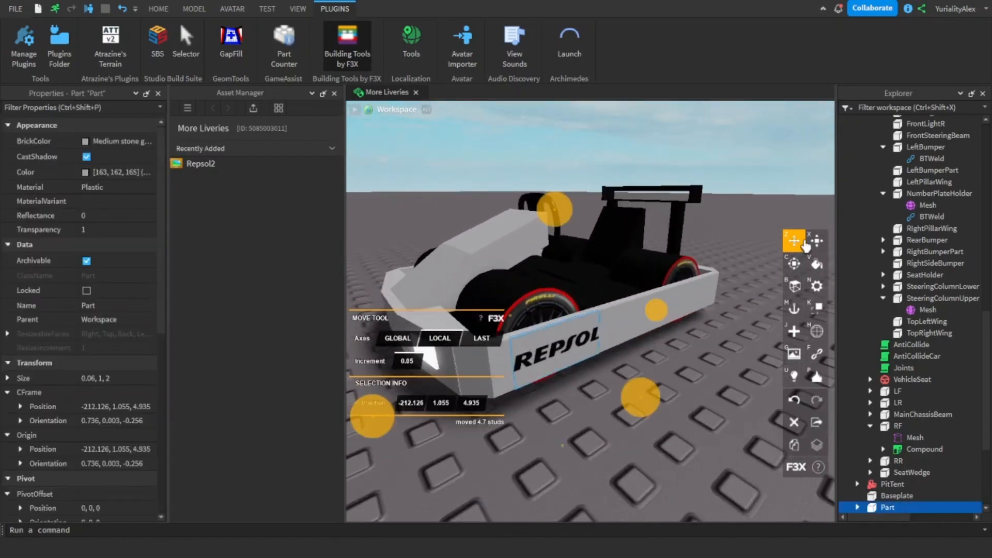
key("x")
right_click_drag(659, 306, 655, 308)
left_click_drag(613, 292, 713, 294)
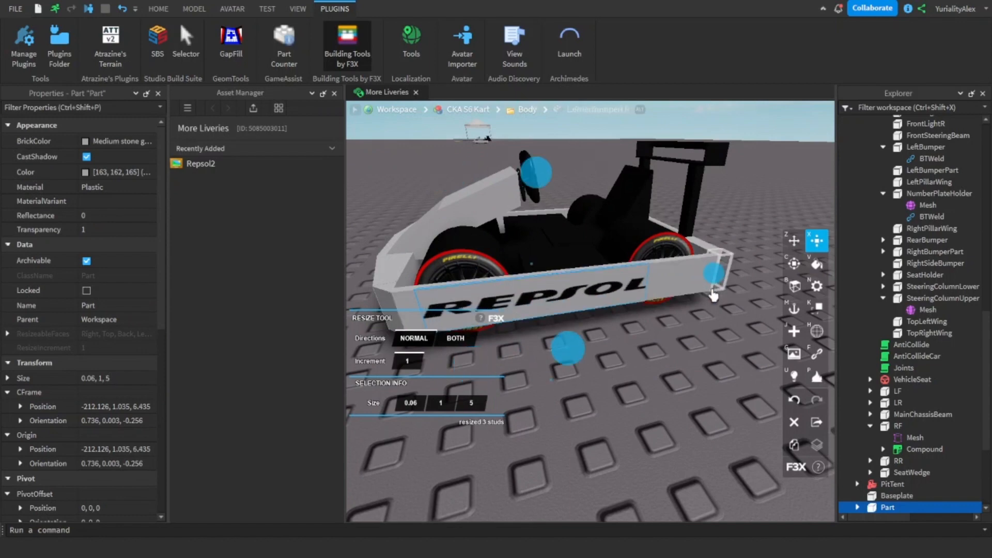
- Try to shorten the Repsol decal part along the bumper by 4 studs with the F3X Resize tool
left_click(693, 395)
key("a")
left_click(704, 318)
key("d")
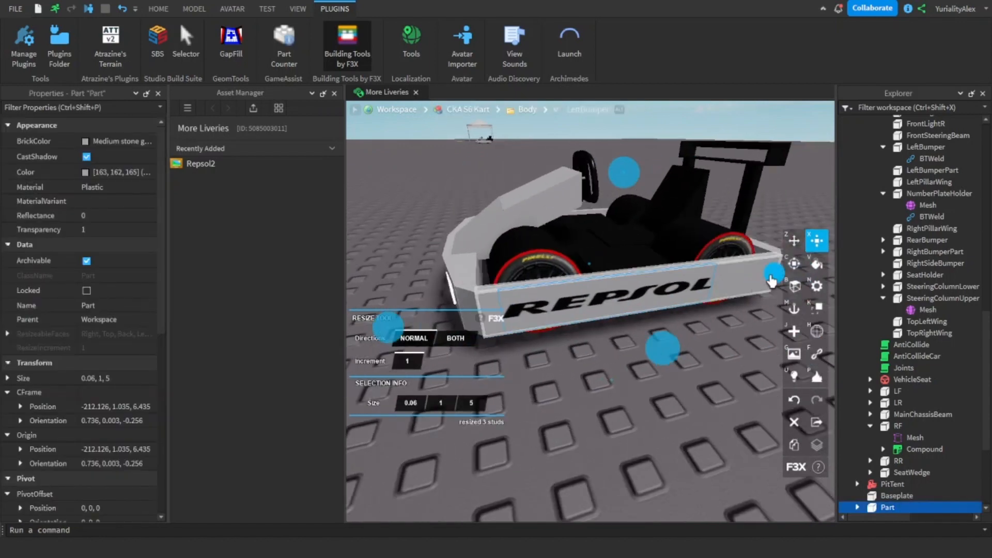
left_click_drag(773, 280, 626, 314)
left_click(612, 446)
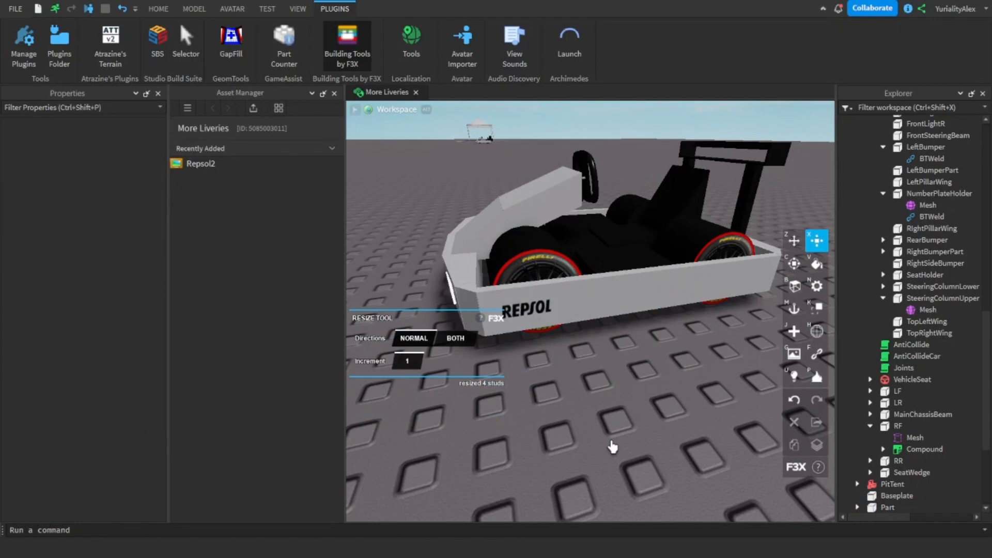
- Undo both length changes of the Repsol decal part, then close the building tools and clear the selection
key("ctrl+z")
key("ctrl+z")
left_click(349, 65)
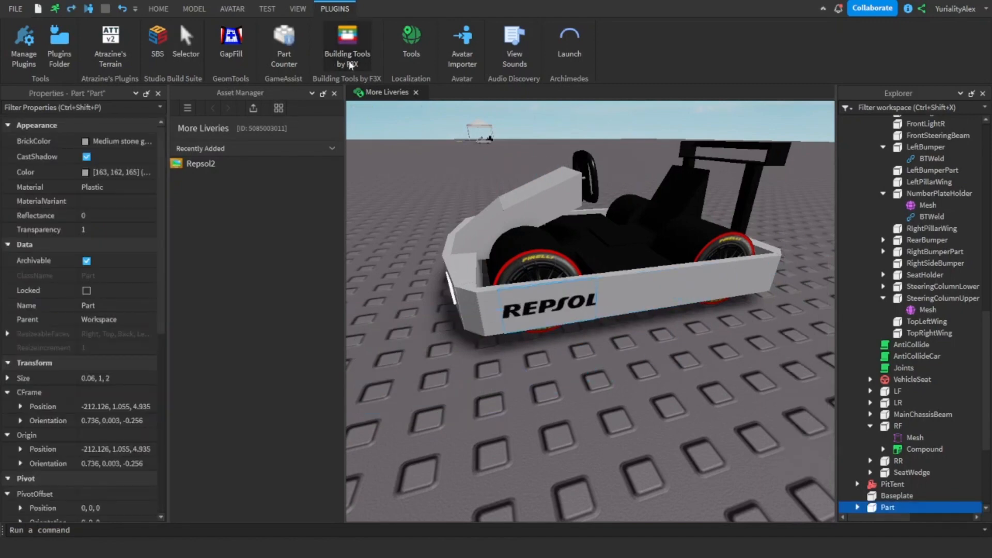
left_click(636, 430)
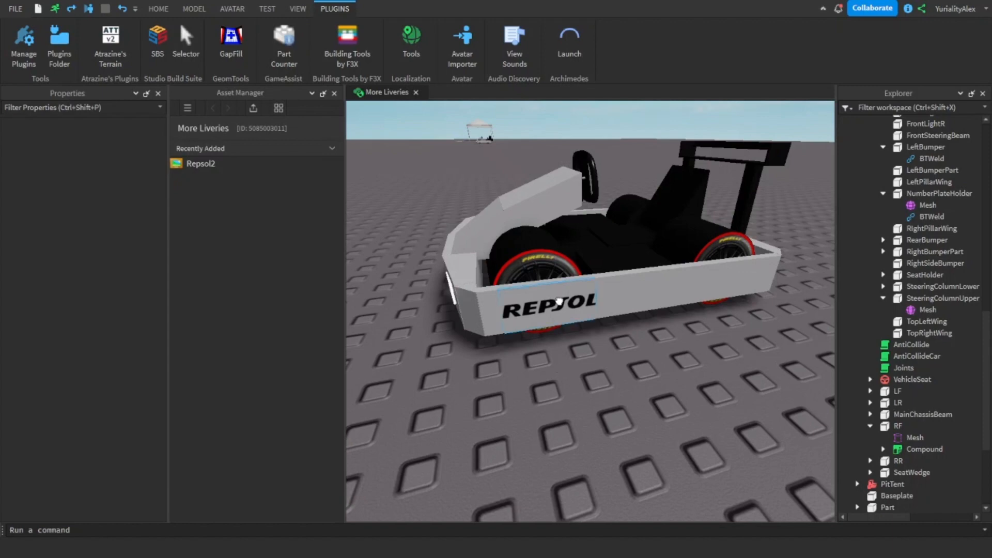
- Set the Repsol decal part's parent to the Body folder of the CKA S6 Kart
left_click(559, 301)
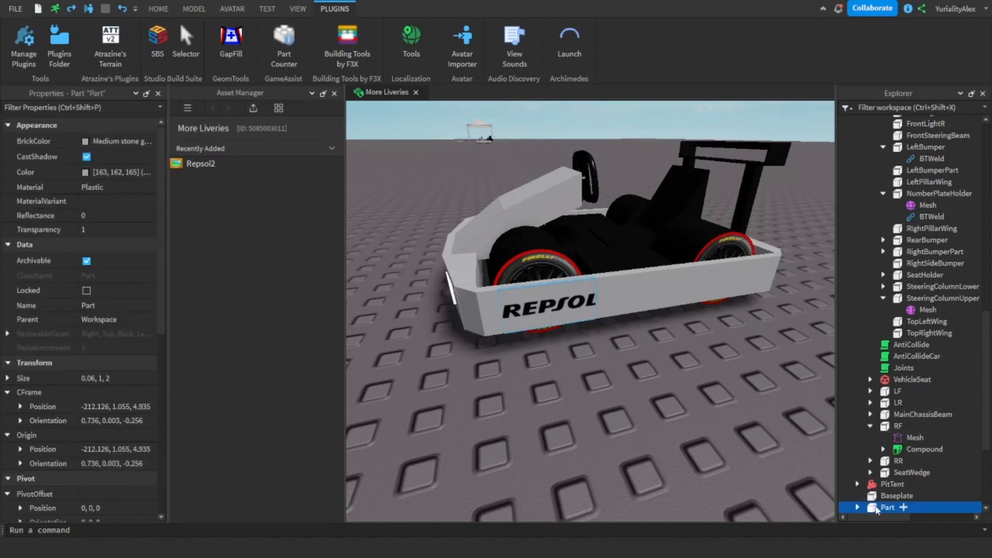
left_click(114, 319)
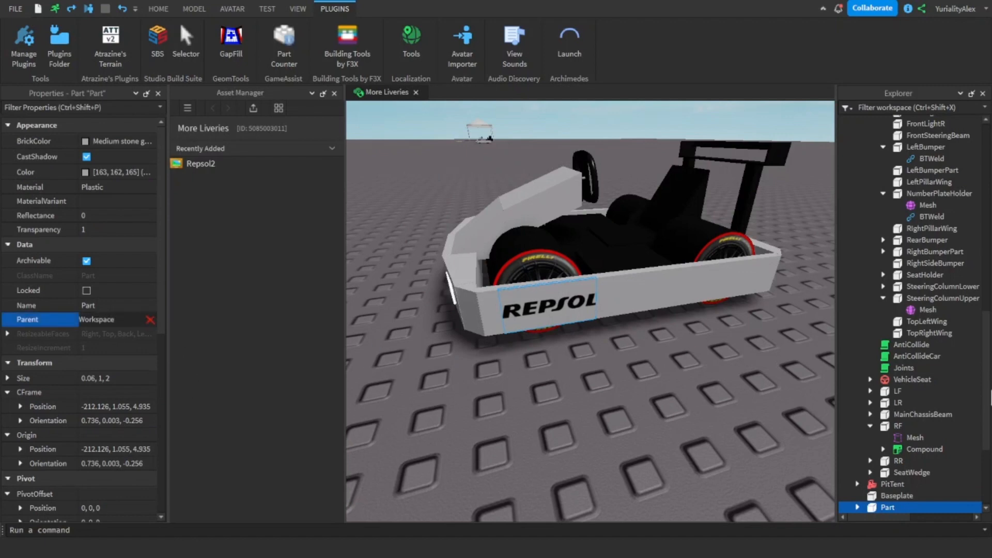
left_click_drag(986, 390, 986, 198)
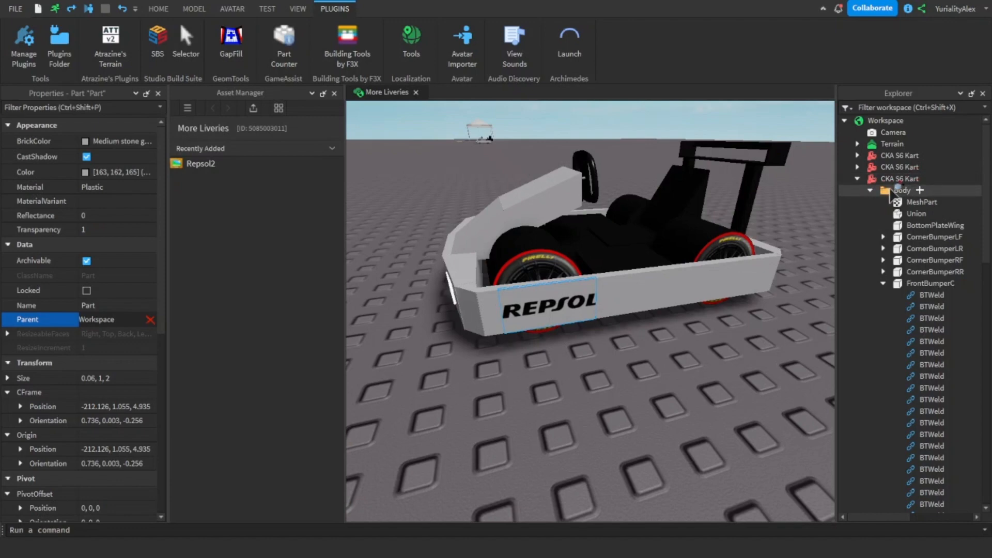
left_click(871, 191)
left_click_drag(869, 194, 878, 192)
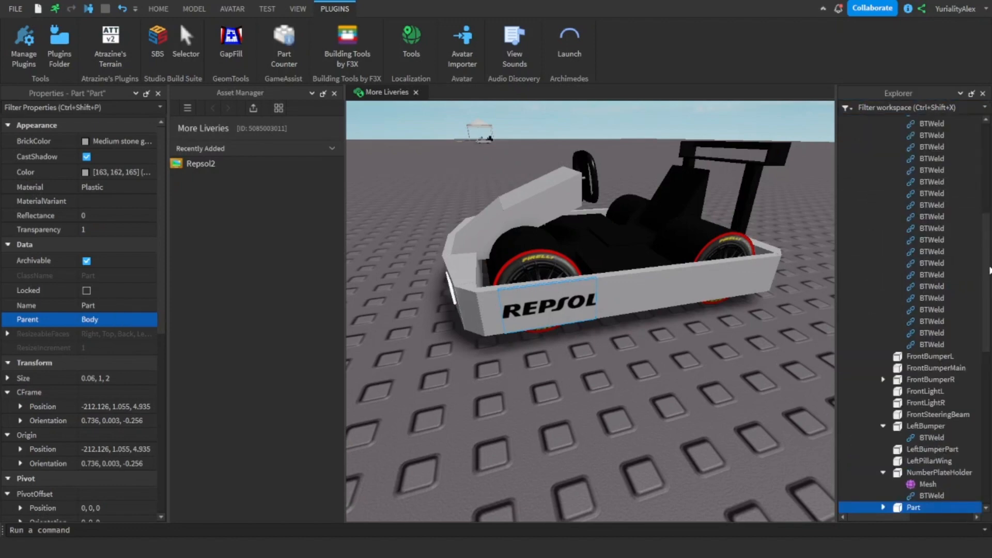
left_click_drag(987, 264, 988, 331)
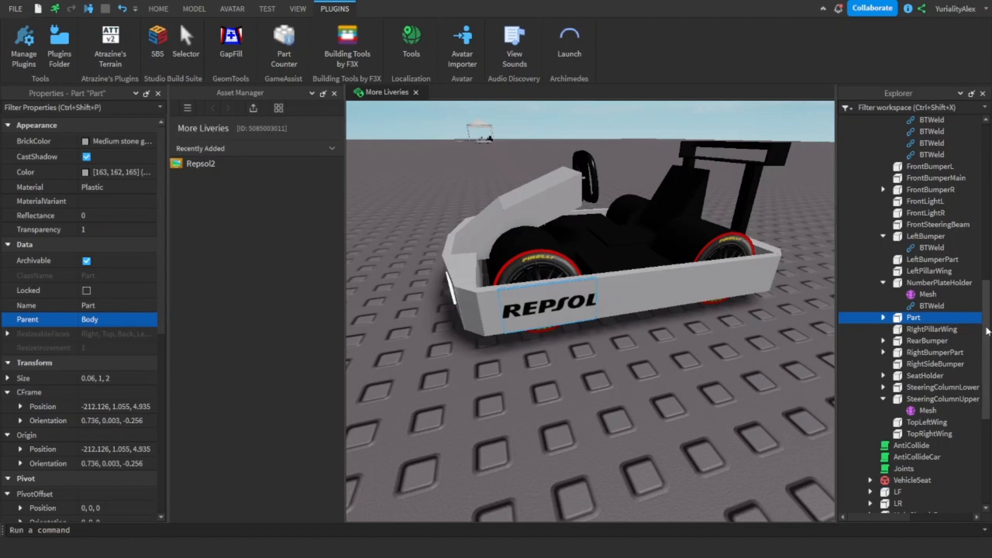
left_click(560, 373)
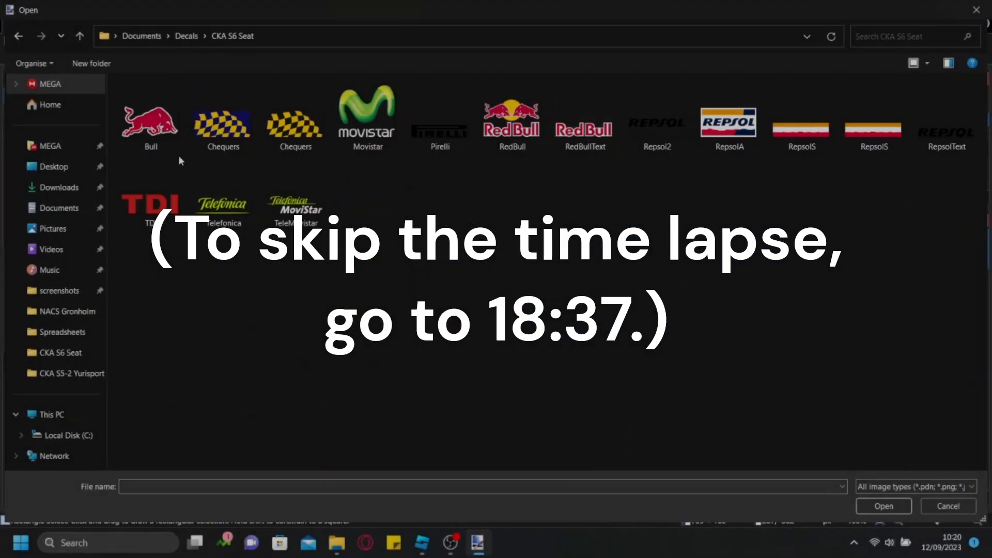
- Switch to paint.net, open the Bull image and bring up the reference screenshot of the purple Red Bull karts
double_click(151, 123)
left_click(489, 36)
left_click(586, 34)
left_click(90, 25)
left_click(122, 97)
key("ctrl+r")
key("ctrl+v")
left_click(441, 33)
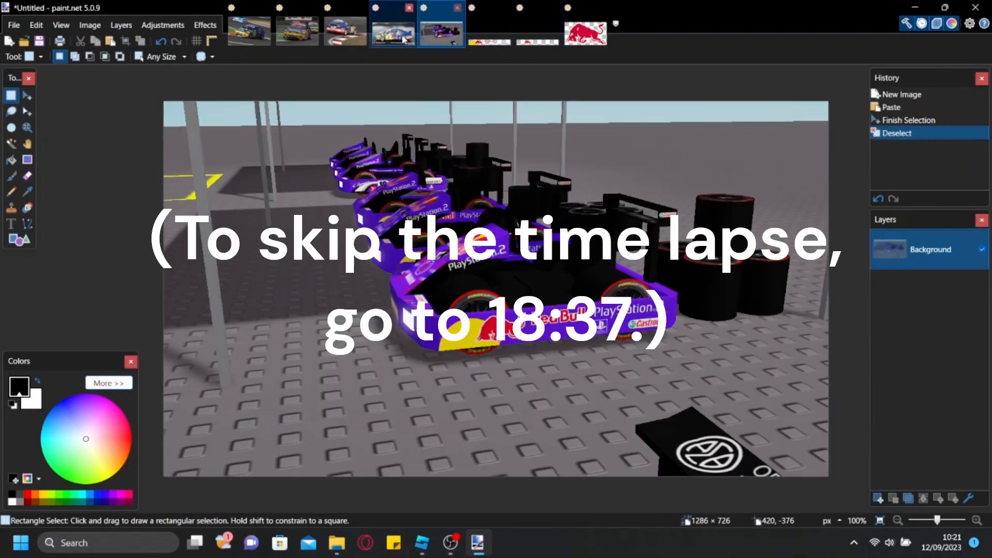
- Add a layer to the bull image and draw an ellipse in the yellow sampled from the Seat Toledo reference photo
left_click(537, 36)
left_click(393, 35)
left_click(551, 38)
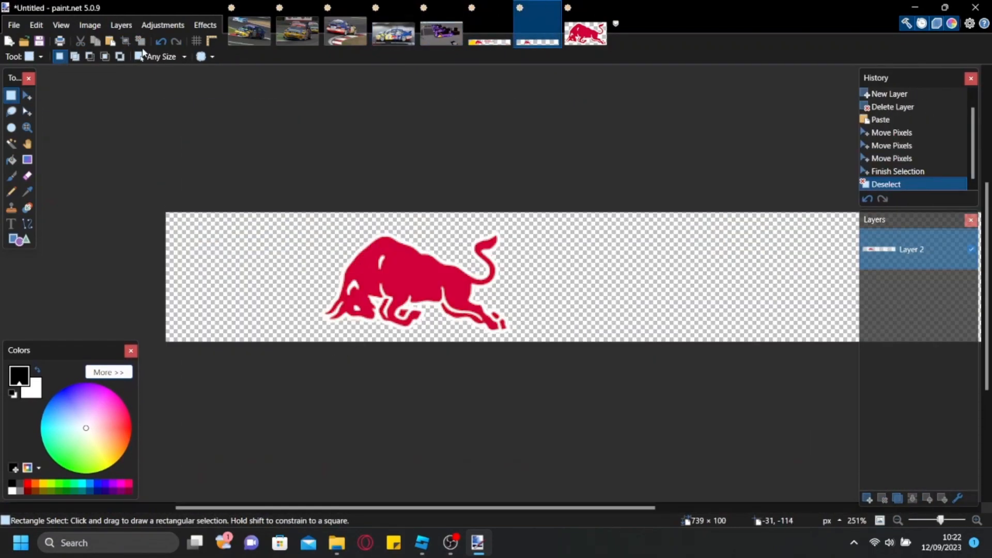
left_click(140, 41)
left_click(393, 35)
left_click(27, 191)
left_click(537, 36)
left_click(867, 498)
left_click(20, 239)
left_click_drag(288, 196, 463, 361)
- Compare the yellow circle with the reference photos, adjust its position behind the bull and finish the shape
left_click(398, 36)
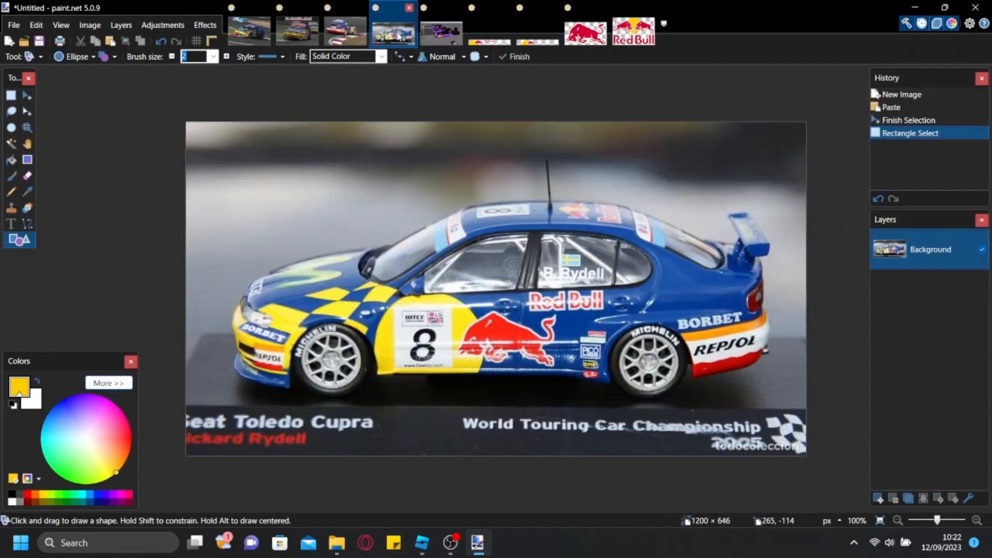
left_click(537, 36)
left_click(446, 37)
left_click(537, 36)
left_click_drag(369, 393, 369, 405)
left_click(10, 95)
- Open the Red Bull wordmark image and paste it on a new layer of the side decal, beside the bull's tail
left_click(405, 27)
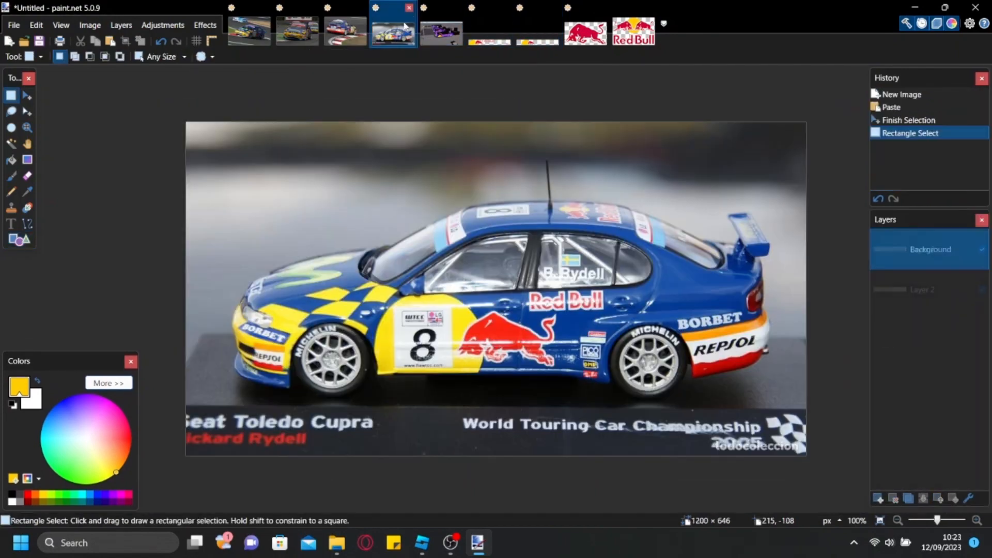
left_click(538, 31)
left_click(25, 41)
left_click(393, 32)
left_click(681, 32)
left_click(538, 31)
left_click(867, 498)
key("ctrl+v")
left_click_drag(230, 229, 666, 235)
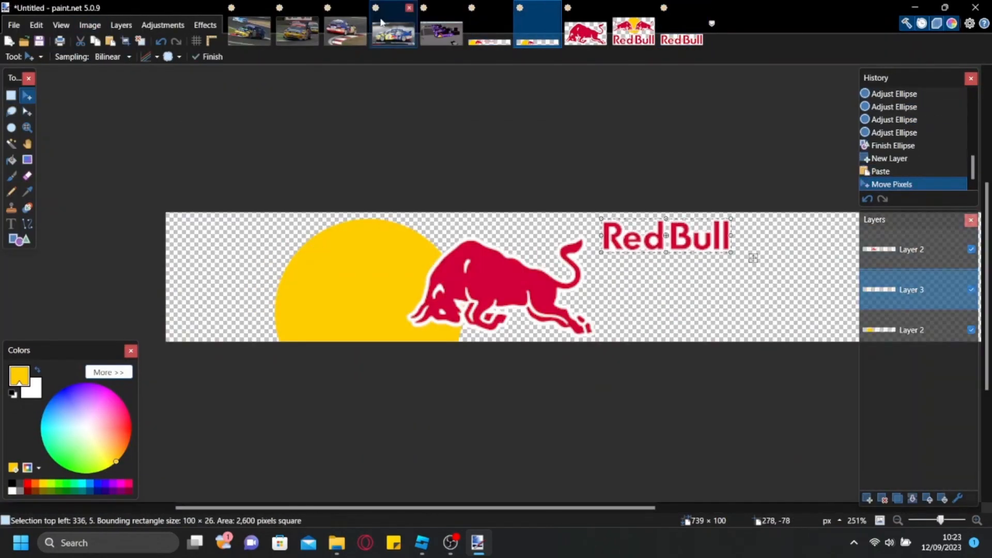
- Close the spare strip image, nudge the Red Bull wordmark slightly on the side decal and clear the selection
left_click(506, 8)
mouse_move(753, 258)
left_mouse_down()
mouse_move(742, 253)
mouse_move(747, 261)
left_mouse_up()
left_click(11, 95)
left_click(608, 332)
scroll(608, 332, "down", 4, "ctrl")
scroll(491, 179, "up", 1, "ctrl")
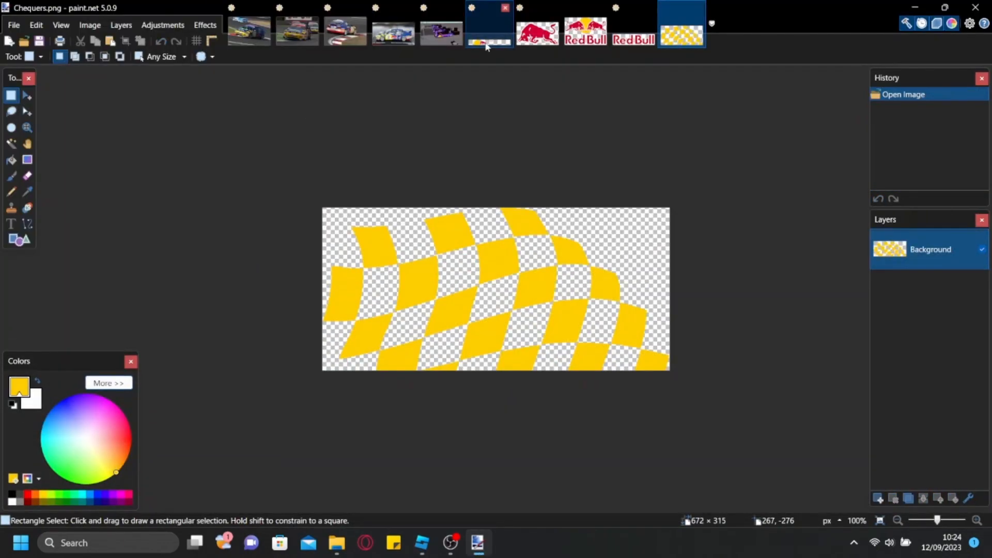
- Compare the chequer pattern with the race-car photo and place it at the front end of the side decal
key("ctrl+Tab")
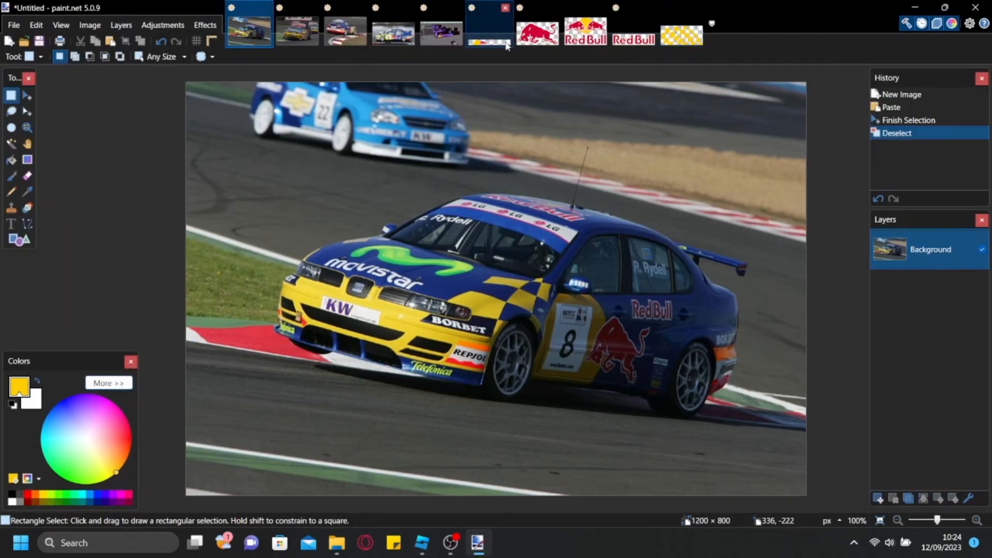
left_click(681, 32)
left_click_drag(687, 385, 103, 267)
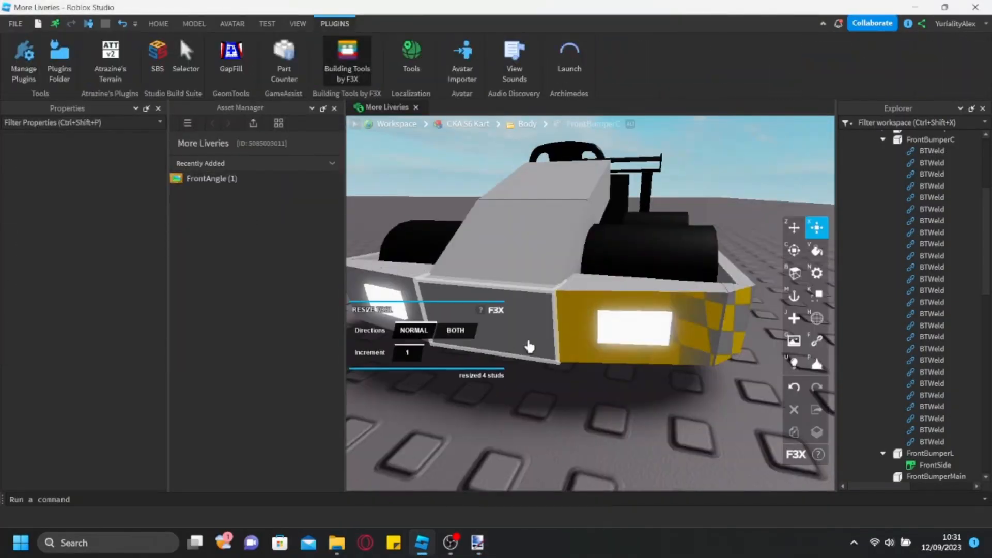
- Paint the kart's front bumper parts dark blue with the F3X Paint tool
key("v")
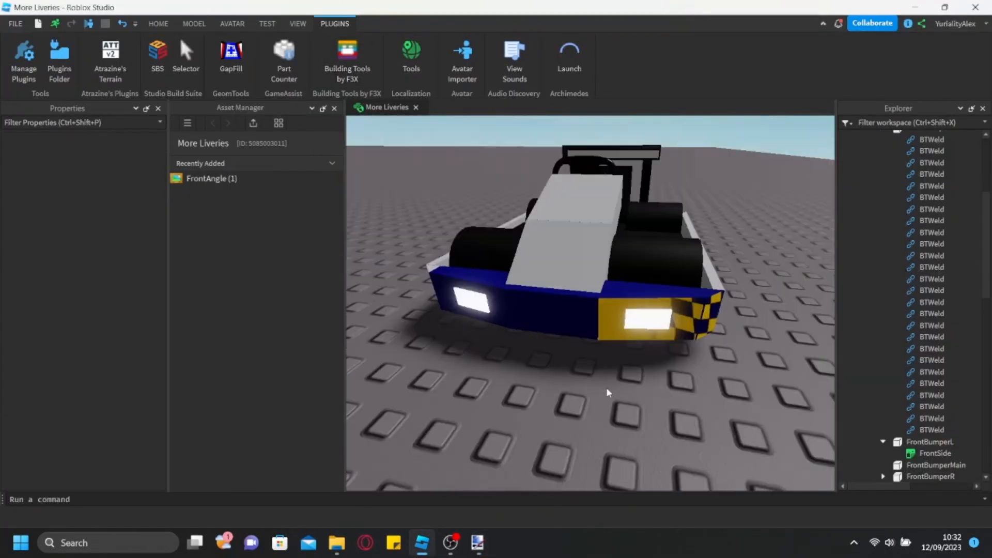
left_click(898, 498)
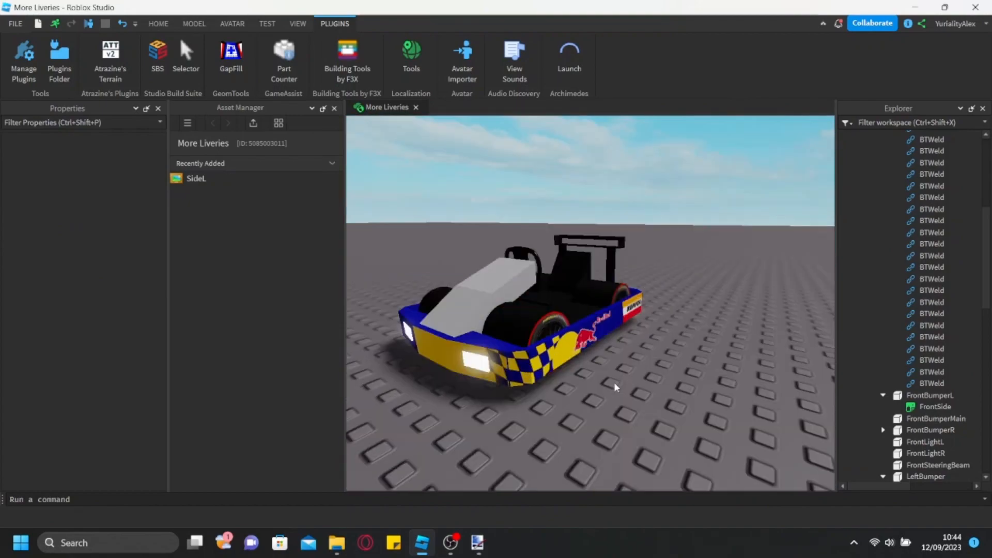
right_click_drag(614, 388, 598, 412)
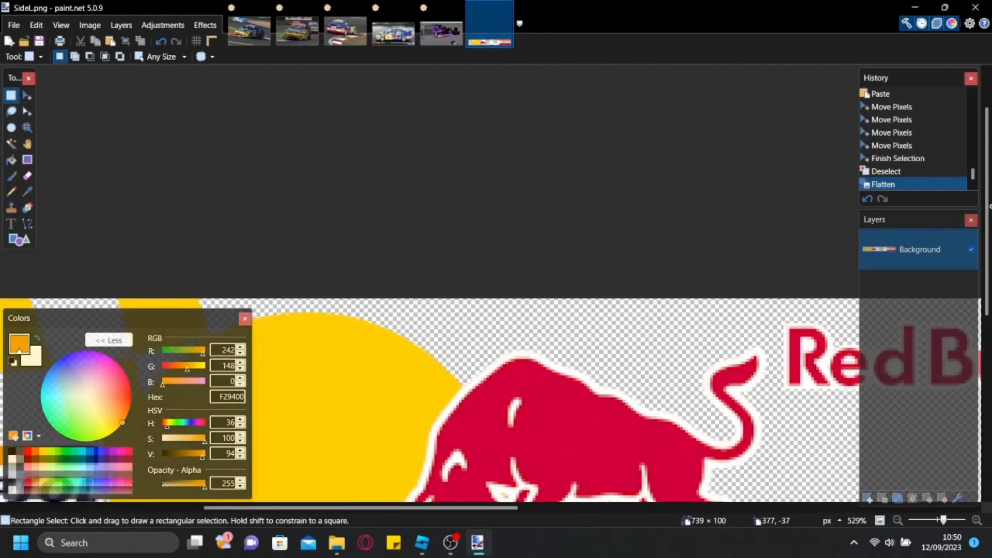
- Undo the flattening of the side decal's layers in paint.net
left_click(164, 44)
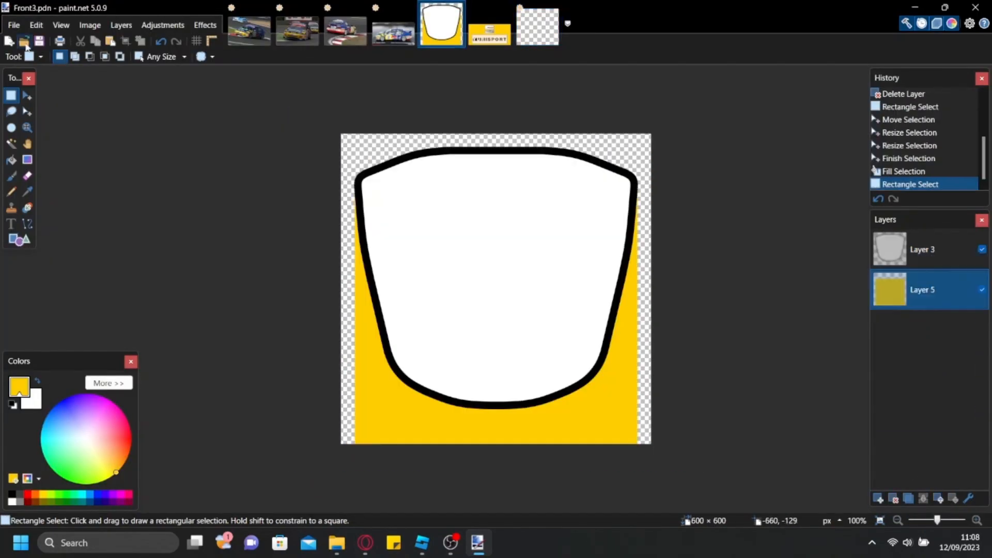
- Draw a white curve 50 pixels thick on a new layer of Front3.pdn, following the number panel's lower edge
left_click(24, 41)
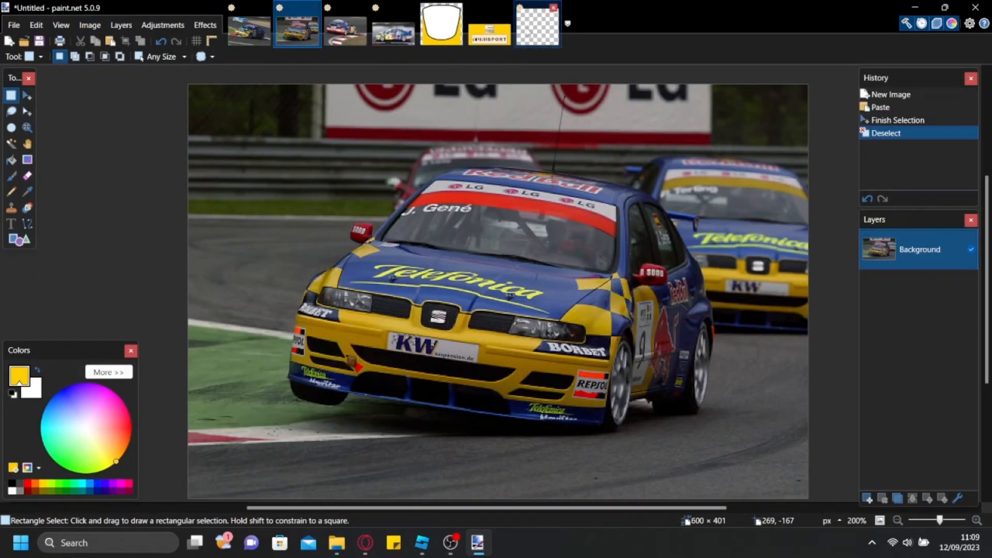
mouse_move(402, 495)
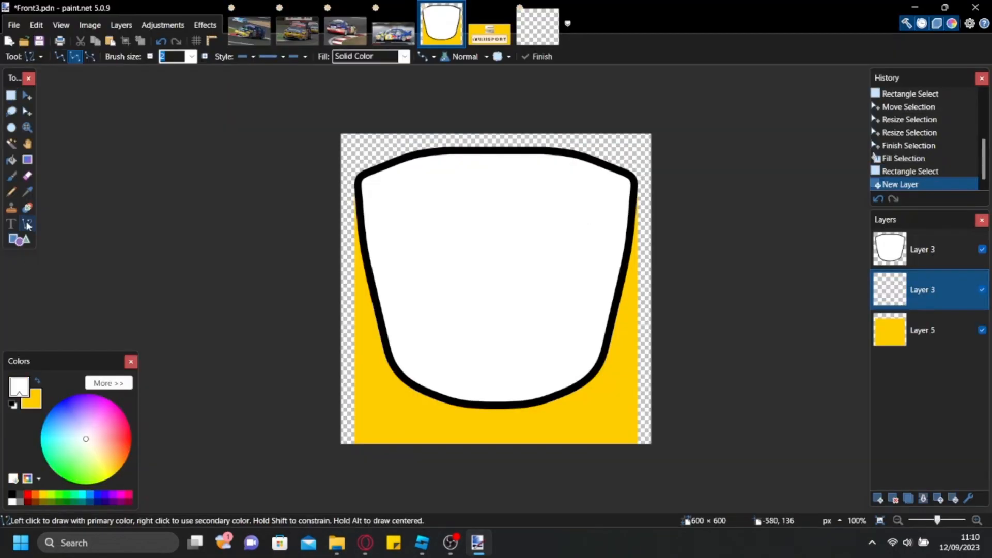
left_click_drag(454, 364, 671, 363)
scroll(660, 389, "up", 4)
left_click_drag(773, 444, 673, 411)
scroll(367, 445, "down", 1)
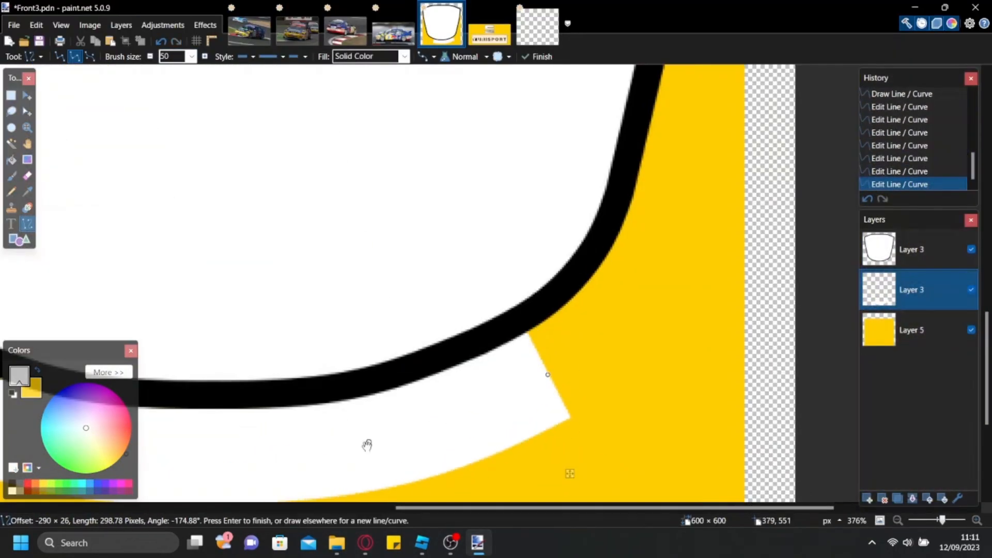
- Add a second white 50-pixel curve and bend it around the number panel's lower right corner
left_click_drag(730, 74, 524, 398)
left_click_drag(662, 182, 635, 326)
scroll(636, 325, "down", 1)
mouse_move(635, 264)
left_mouse_down()
mouse_move(614, 263)
mouse_move(589, 295)
left_mouse_up()
scroll(723, 207, "up", 3)
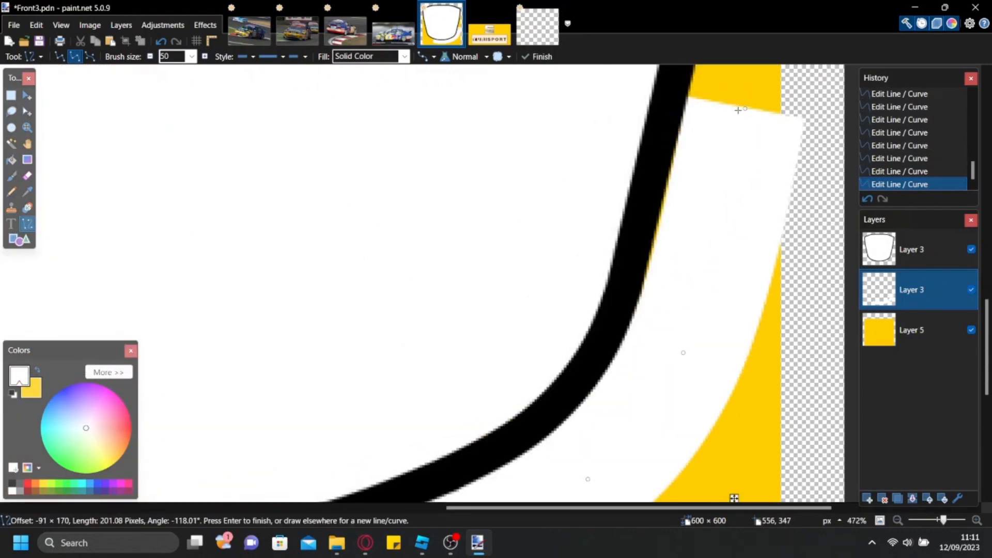
- Extend the white band up the panel's side and mirror it to the opposite side with a merged, horizontally flipped layer copy
scroll(733, 249, "down", 5, "ctrl")
left_click_drag(737, 107, 659, 443)
scroll(774, 108, "up", 4, "ctrl")
left_click_drag(742, 465, 738, 444)
scroll(765, 276, "down", 4, "ctrl")
left_click(897, 498)
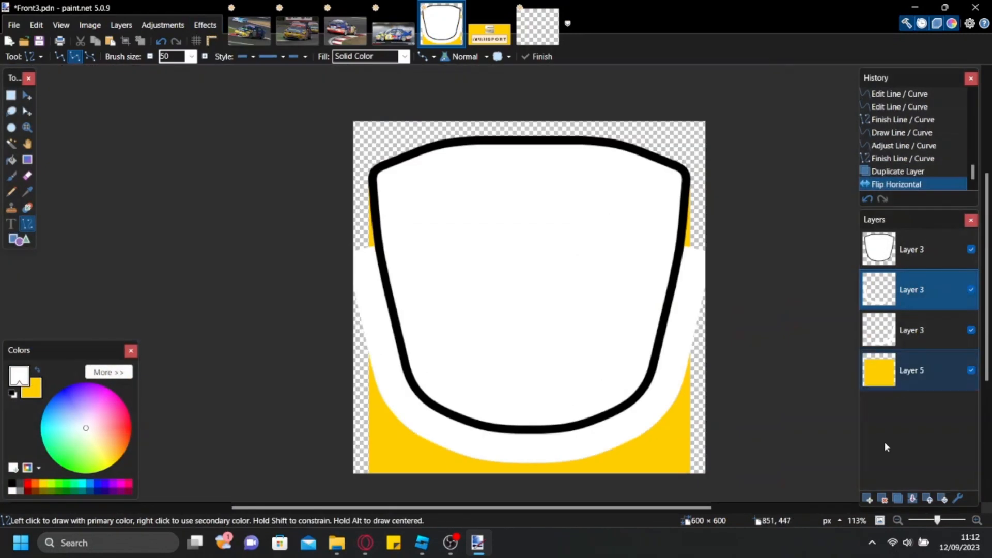
left_click(912, 498)
- Trim the white band to the yellow block's width using a Magic Wand selection and delete the yellow block's layer
left_click(12, 144)
left_click(914, 290)
key("ctrl+d")
left_click(912, 329)
key("Delete")
left_click(882, 498)
- Fill the white band around the number panel with yellow using the Paint Bucket
left_click(11, 159)
left_click(38, 370)
left_click(528, 448)
left_click(11, 95)
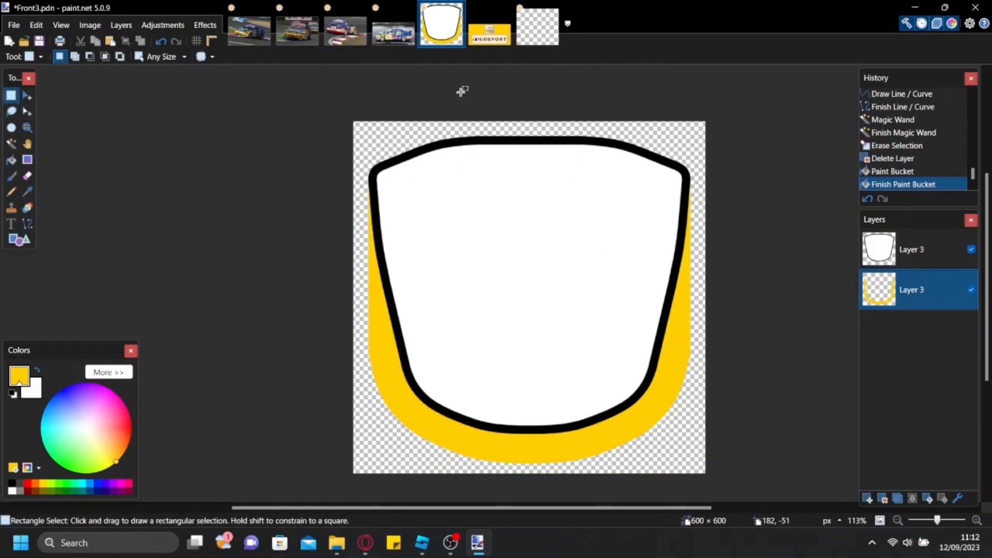
- Save the number panel design as Front3.png and apply it to the kart's upper steering column in Roblox Studio
left_click(13, 25)
left_click(43, 122)
left_click(422, 542)
left_click(345, 480)
- Paint the kart's lower steering column and nose part dark blue (22, 22, 133) with the F3X Paint tool
left_click(334, 24)
left_click(349, 55)
left_click(587, 343)
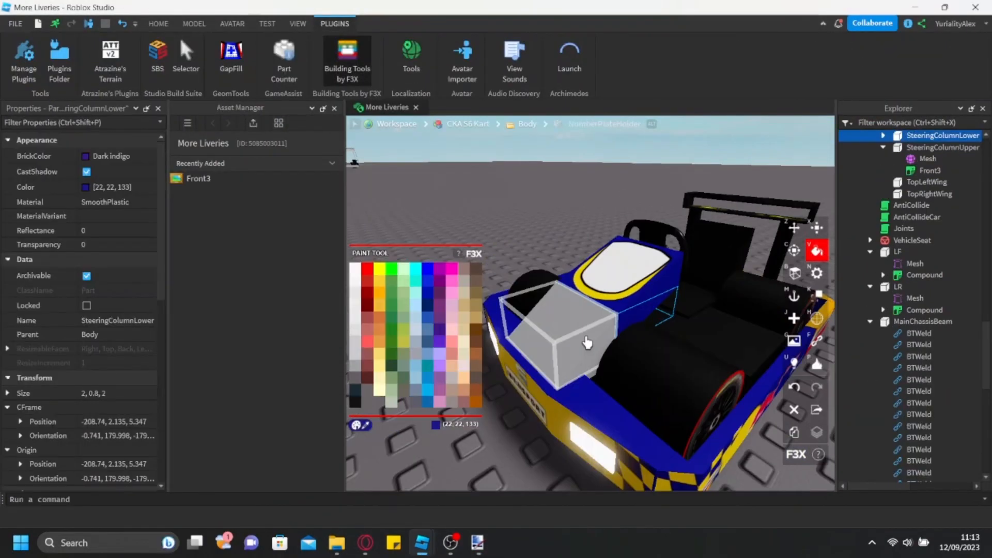
left_click(350, 55)
scroll(629, 200, "down", 5)
scroll(690, 413, "up", 5)
- Switch to paint.net and compare the blank nose canvas with the race-car reference photo
left_click(477, 542)
left_click(249, 31)
left_click(537, 27)
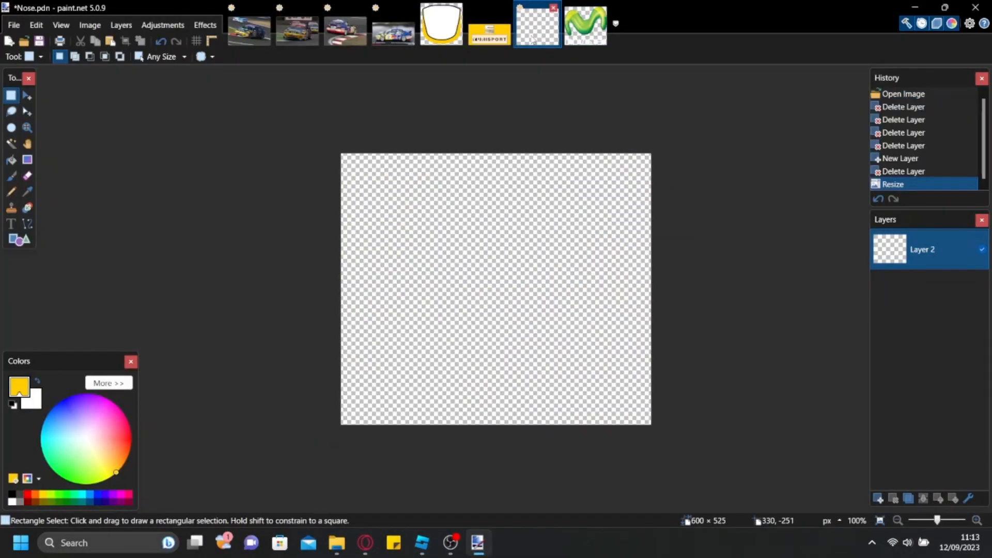
left_click(249, 31)
left_click(537, 27)
- Move the Movistar logo onto a new layer and delete its original layer
left_click(585, 26)
key("ctrl+a")
key("ctrl+x")
left_click(878, 497)
key("ctrl+v")
left_click(895, 497)
- Set the Movistar image's canvas width to 400 pixels
left_click(90, 25)
left_click(114, 70)
type("400")
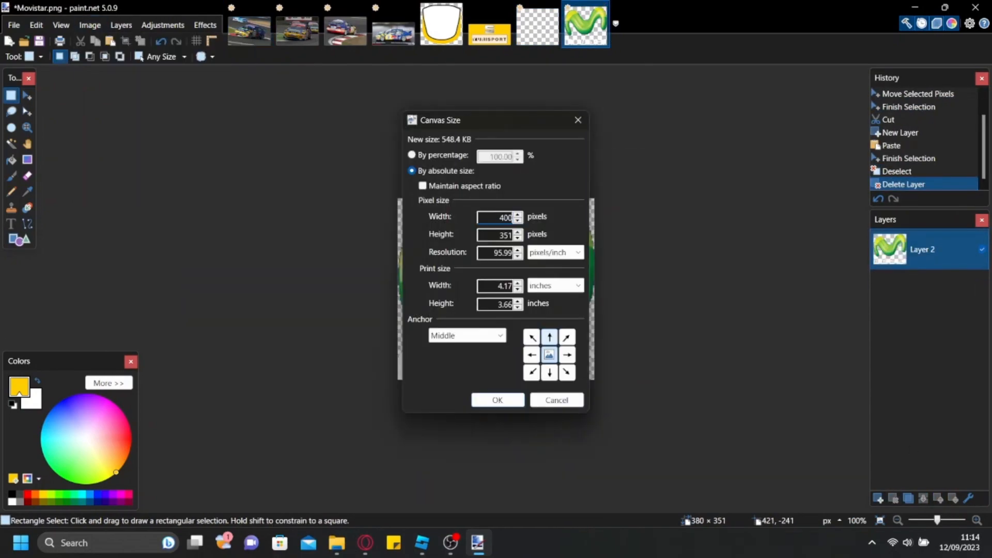
left_click(501, 400)
- Save the Movistar image and apply it as a decal to the kart's nose in Roblox Studio
left_click(14, 25)
left_click(44, 122)
left_click(422, 543)
left_click_drag(202, 178, 527, 341)
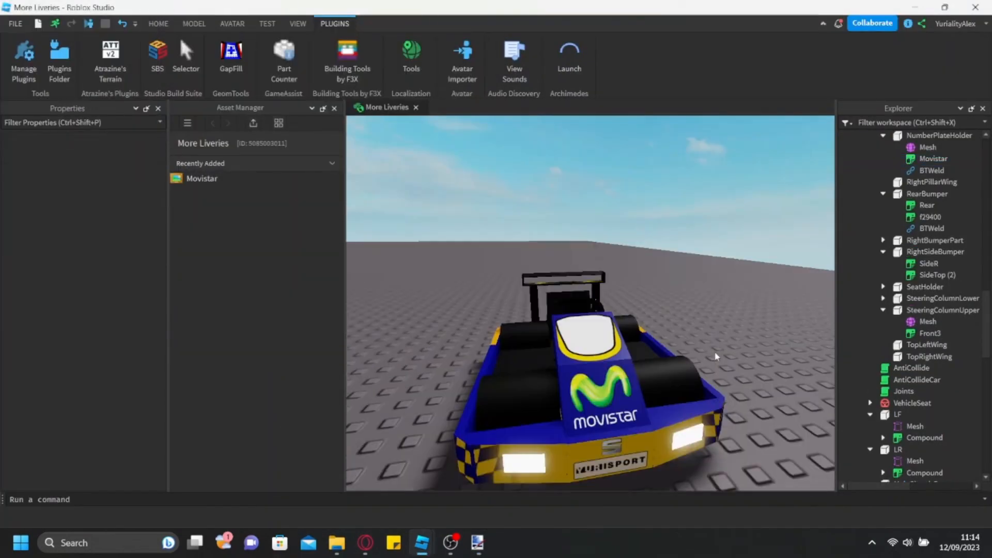
scroll(715, 355, "down", 5)
- Switch to paint.net and change the Movistar image's canvas size again
left_click(478, 542)
left_click(90, 24)
left_click(114, 71)
left_click(501, 400)
- Import the revised Movistar image into Roblox Studio and apply it to the kart's nose
left_click(422, 542)
left_click(251, 124)
left_click_drag(202, 178, 552, 341)
scroll(714, 270, "down", 5)
right_click_drag(671, 310, 715, 269)
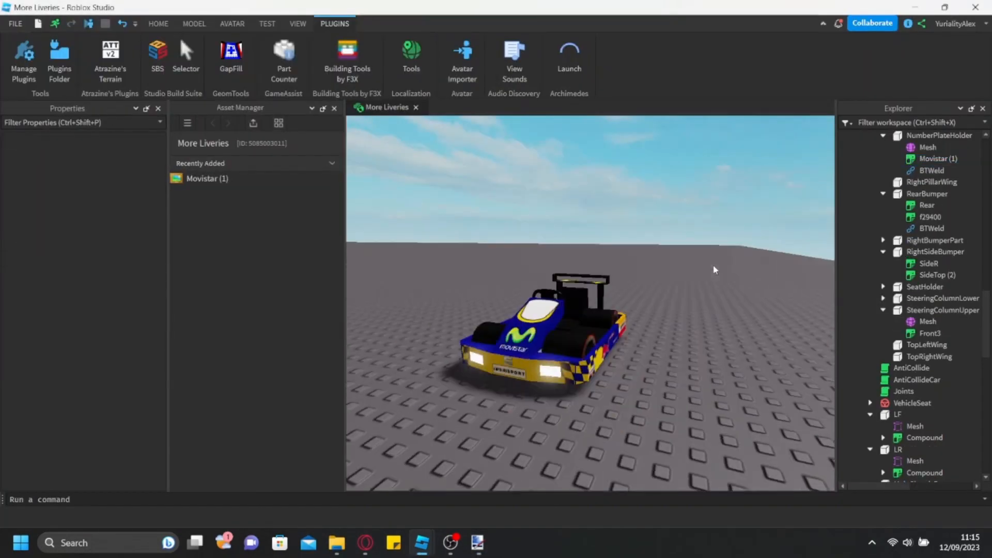
scroll(764, 207, "down", 5)
left_click(361, 69)
left_click(814, 250)
left_click(364, 69)
right_click_drag(671, 362, 682, 383)
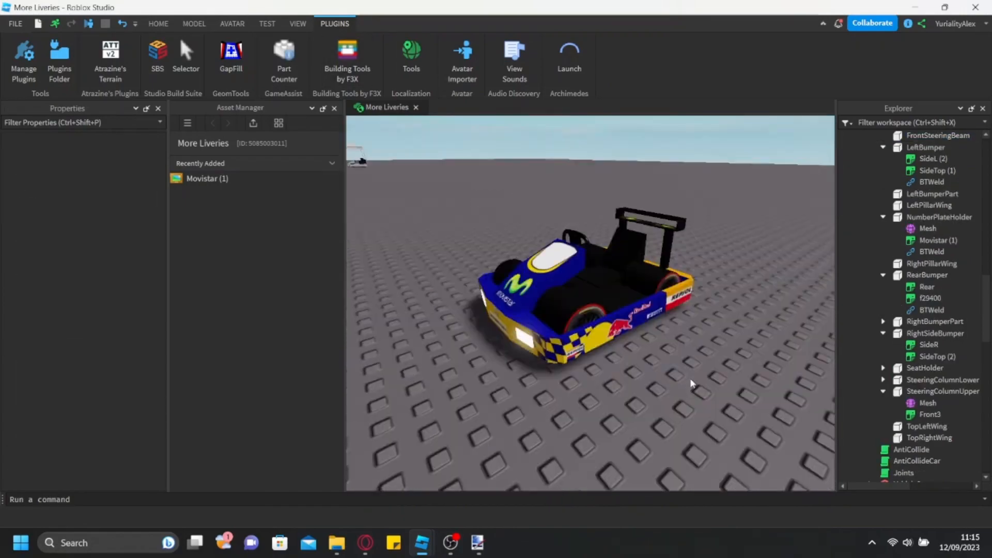
- Check the sponsor artwork in paint.net and import the Telefónica image into Roblox Studio
left_click(477, 542)
left_click(422, 543)
left_click(253, 123)
- Set up the thin transparent Telefónica decal part on top of the front bumper beside the nose with F3X
left_click(347, 68)
left_click(816, 250)
left_click(347, 68)
left_click(668, 313)
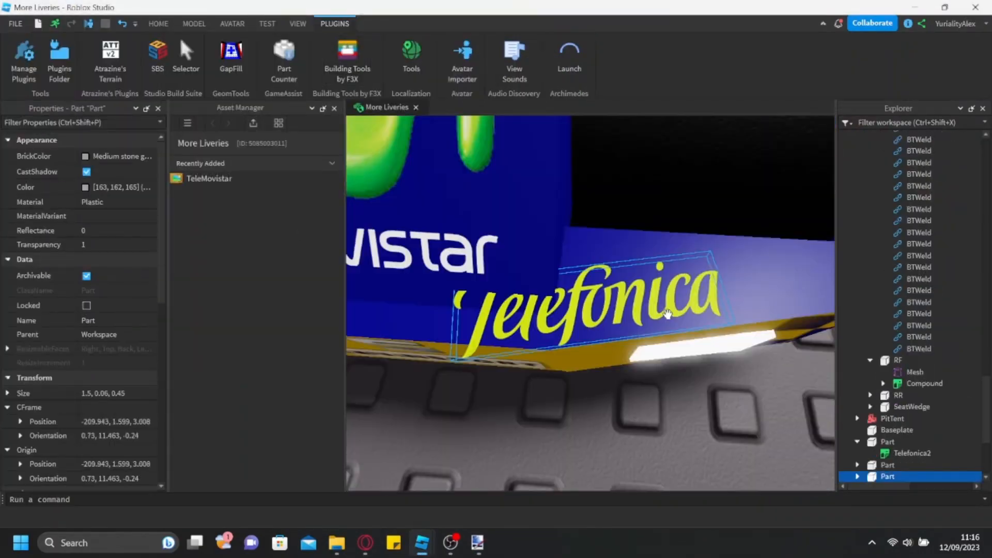
left_click(347, 68)
right_click_drag(576, 358, 449, 200)
left_click(347, 68)
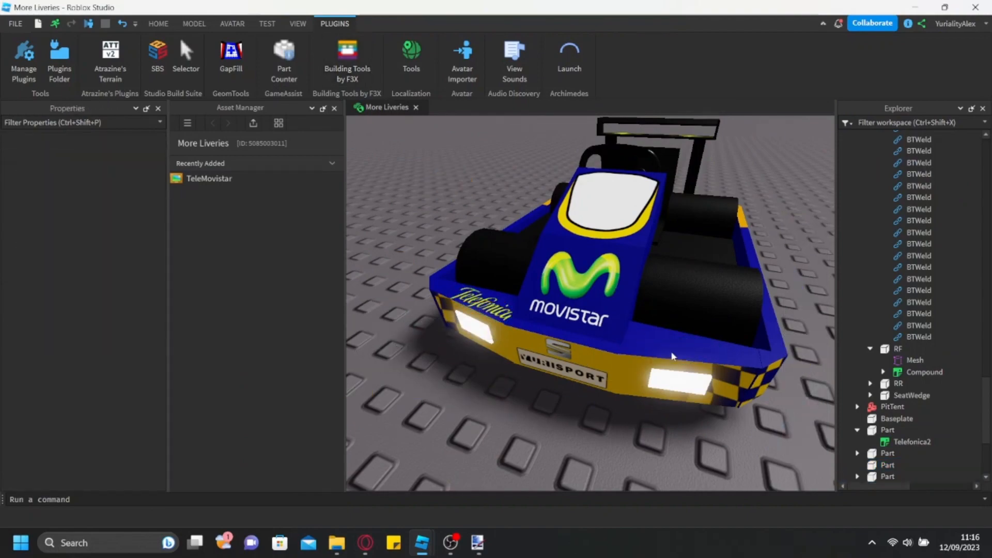
- Select the transparent sponsor part on the front bumper and adjust its position with F3X
left_click(347, 68)
left_click(587, 343)
left_click_drag(646, 147, 655, 140)
left_click(681, 429)
mouse_move(655, 361)
right_mouse_down()
mouse_move(682, 429)
mouse_move(722, 356)
right_mouse_up()
- Adjust the TeleMovistar decal part on the front bumper with the F3X Resize tool and close the building tools
left_click(672, 318)
key("x")
left_click(604, 445)
left_click(573, 282)
left_click(348, 68)
scroll(697, 410, "down", 5)
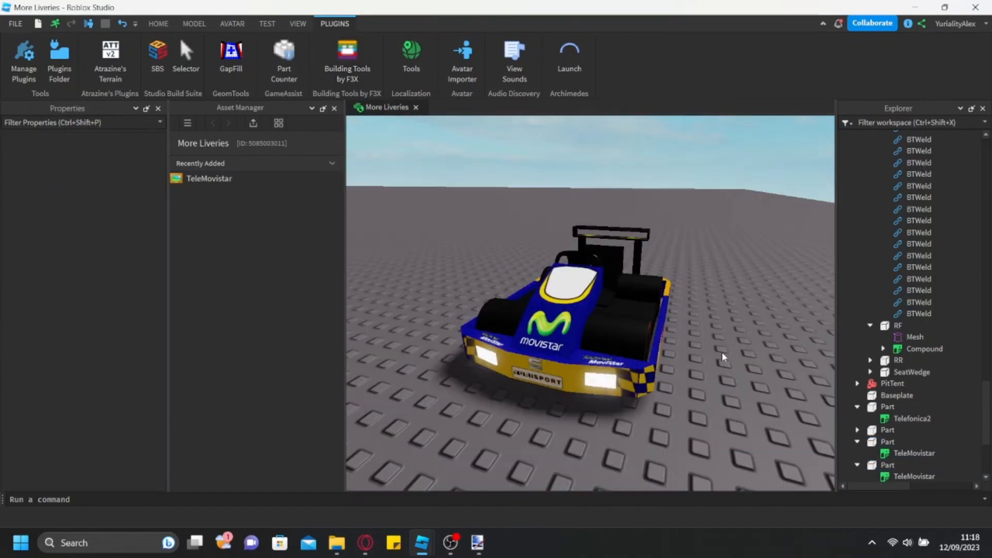
- Open the number 13 plate as a reference in paint.net and place a rectangular selection on the Front3 panel design
left_click(477, 542)
left_click(567, 465)
left_click(633, 24)
left_click(441, 24)
left_click(26, 112)
mouse_move(349, 389)
left_mouse_down()
mouse_move(710, 443)
mouse_move(558, 415)
left_mouse_up()
left_click(633, 24)
left_click(441, 25)
- Add a layer to the Front3 design and fit a rectangular selection to the panel's bottom centre
left_click(867, 498)
left_click_drag(498, 352, 460, 356)
scroll(539, 426, "up", 8)
left_click_drag(540, 392, 579, 435)
scroll(572, 464, "down", 6, "ctrl")
left_click_drag(562, 306, 562, 321)
- Fill the rectangle at the panel's bottom with the red sampled from the number 13 plate
left_click(27, 192)
left_click(444, 288)
left_click(441, 25)
key("BackSpace")
- Compare the TDI logo with the panel design and resize the logo to 180 pixels wide
left_click(681, 38)
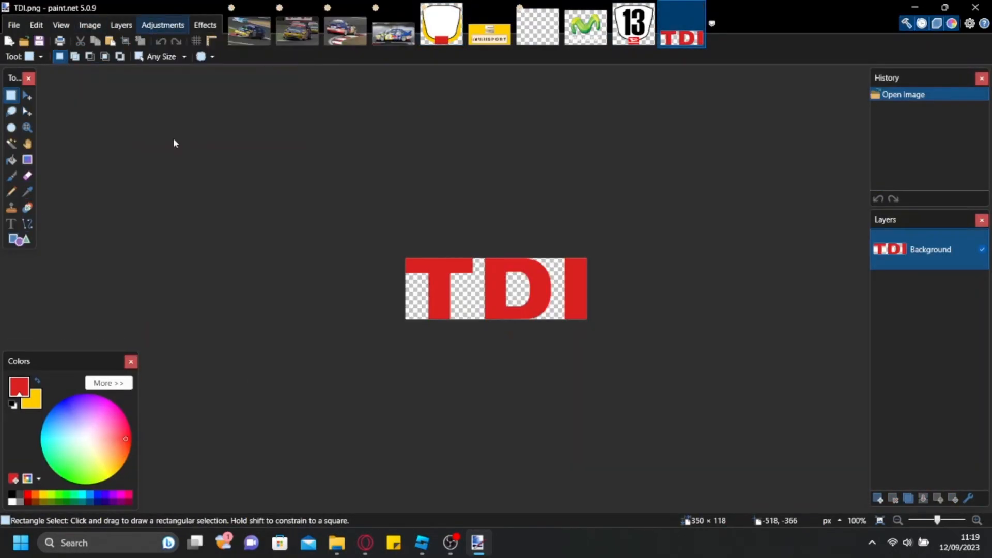
left_click(442, 24)
left_click(682, 38)
key("ctrl+r")
type("180")
- Paste the white TDI logo over the panel's red block and measure the margin beside the letter I
left_click(441, 24)
key("ctrl+v")
scroll(654, 398, "up", 7, "ctrl")
left_click_drag(663, 340, 712, 403)
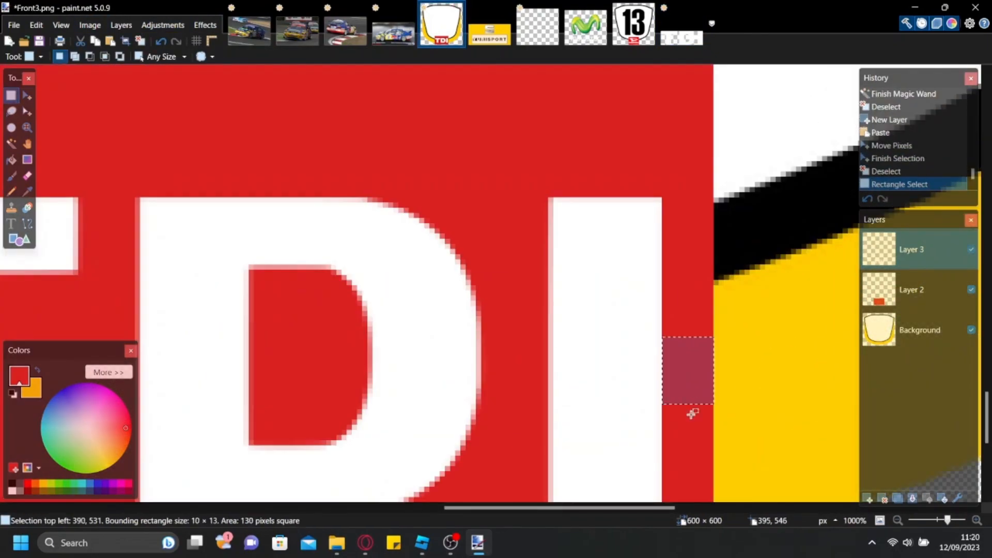
- Compare the margin on the TDI logo's other side and centre the logo on the red block
left_click_drag(568, 265, 643, 436)
key("ctrl+a")
scroll(606, 398, "down", 8, "ctrl")
key("ctrl+d")
- Save the Front3 panel over its PNG file with all layers flattened
key("ctrl+shift+s")
left_click(883, 507)
left_click(523, 271)
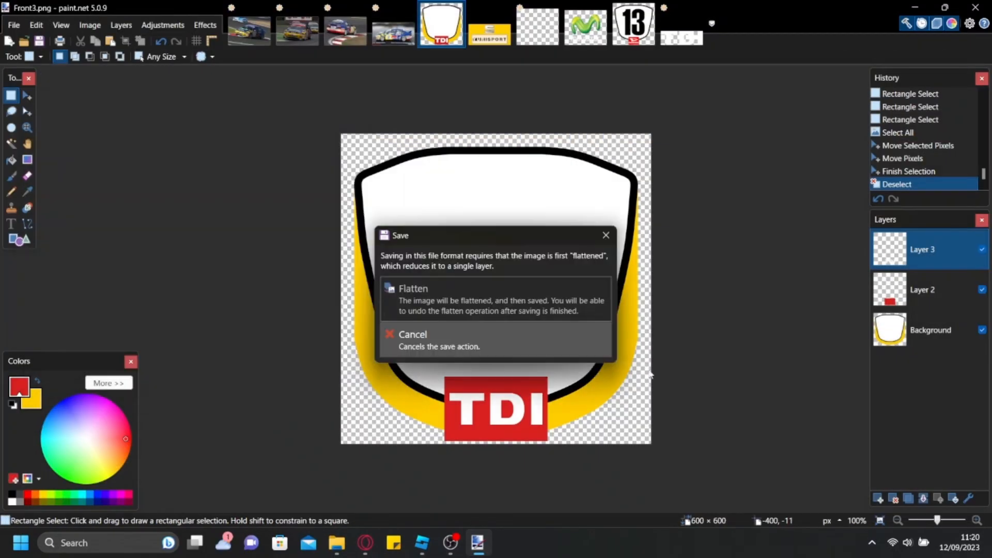
left_click(416, 288)
- Switch to Roblox Studio and apply the updated Front3 image to the kart's nose panel
left_click(422, 542)
double_click(204, 181)
left_click(573, 289)
right_click_drag(692, 416, 698, 446)
- Switch to the browser, search for "seat logo" and save the chosen logo as the image Seat
left_click(365, 542)
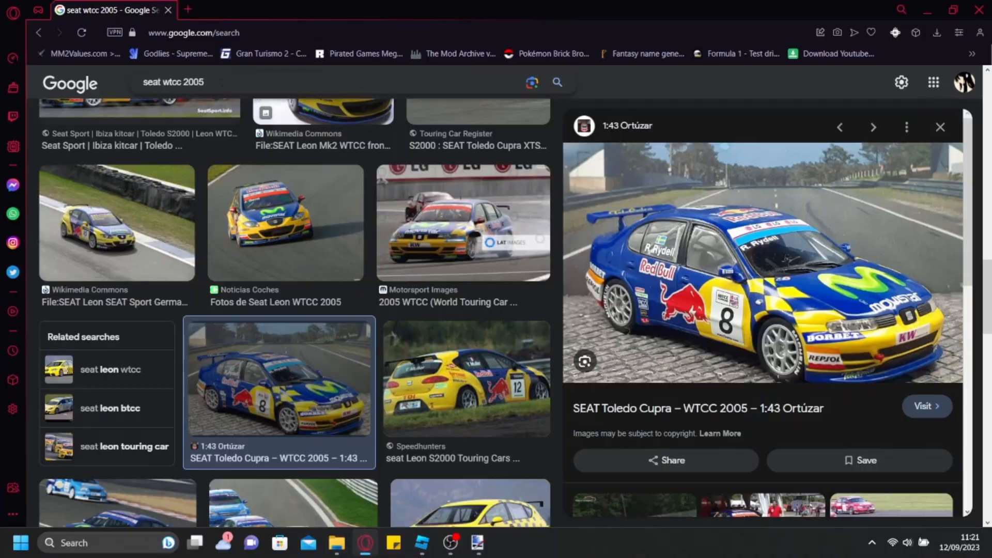
type("seat logo")
key("Return")
left_click(160, 410)
key("ctrl+shift+s")
type("Seat2")
left_click(883, 506)
- Return to paint.net and resize the Seat logo image to a height of 540 pixels
left_click(422, 542)
left_click(477, 542)
left_click(90, 24)
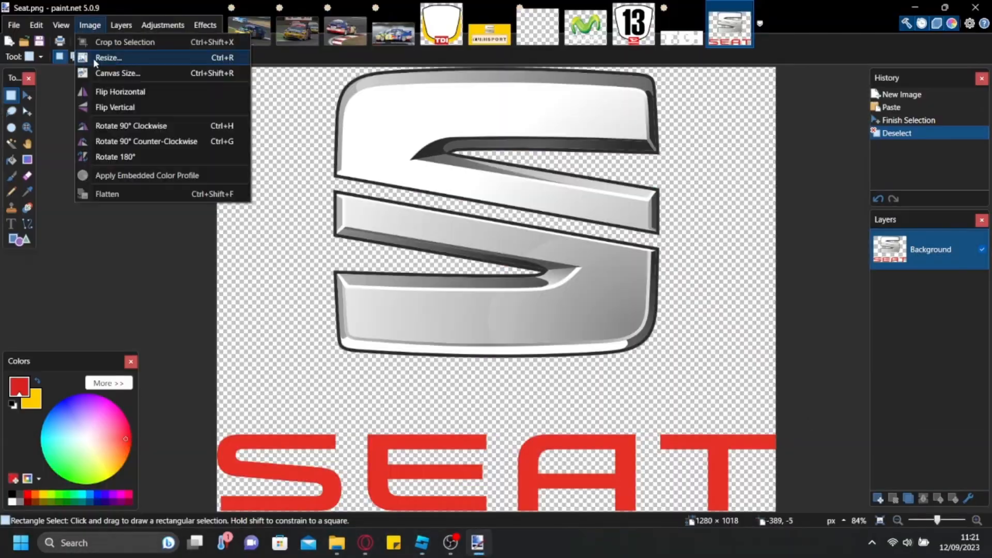
left_click(93, 58)
key("Return")
key("ctrl+a")
key("ctrl+x")
key("ctrl+r")
type("540")
double_click(505, 246)
type("540")
key("Return")
- Lay out the resized SEAT logo as a separate image and save it as SeatRWSide
key("ctrl+a")
left_click(505, 190)
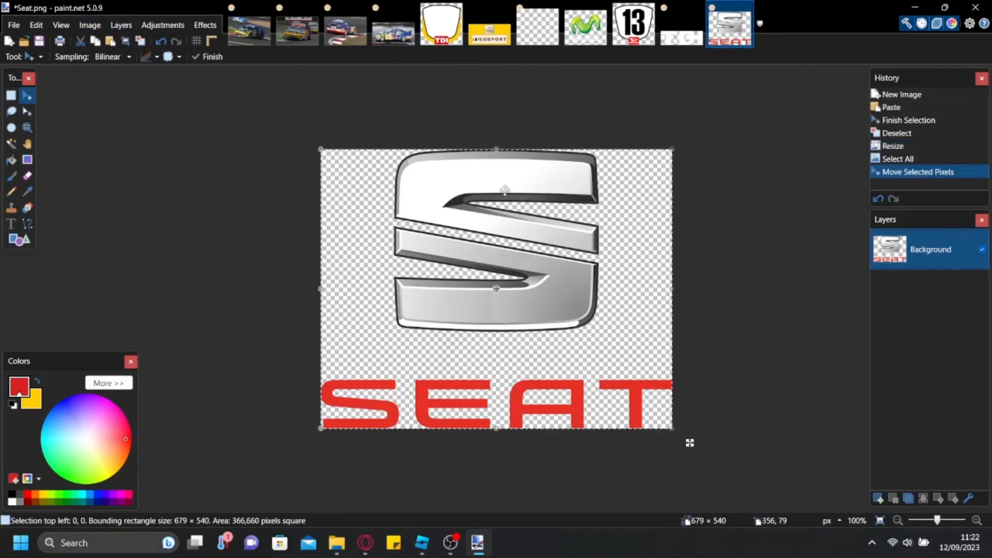
left_click(928, 295)
left_click(892, 499)
key("ctrl+d")
key("Return")
key("ctrl+s")
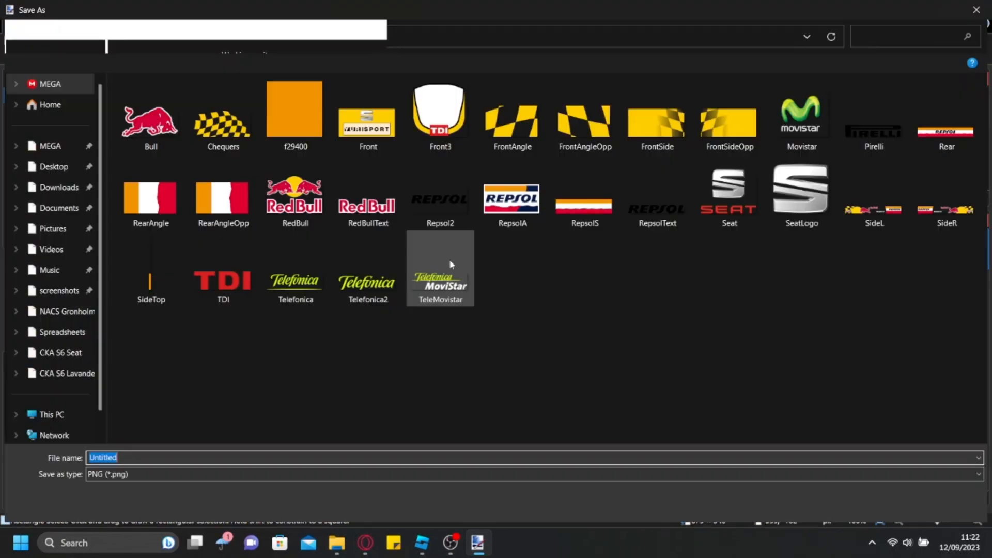
type("SeatRWSide")
key("Return")
- Switch to Roblox Studio and apply the SeatRWSide image to the rear wing's end plate
left_click(422, 542)
left_click_drag(188, 178, 566, 346)
left_click(657, 270)
right_click_drag(657, 270, 711, 256)
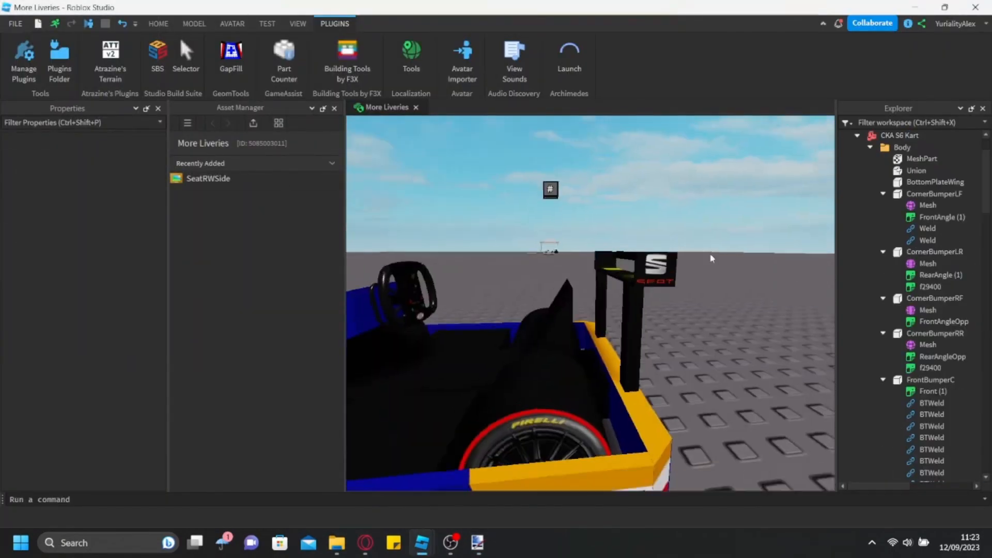
- Import the revised SeatRWSide image and apply it to the rear wing's end plate
scroll(711, 256, "down", 5)
left_click(253, 123)
left_click_drag(212, 178, 631, 271)
left_click(679, 259)
key("alt+p")
right_click_drag(680, 259, 546, 289)
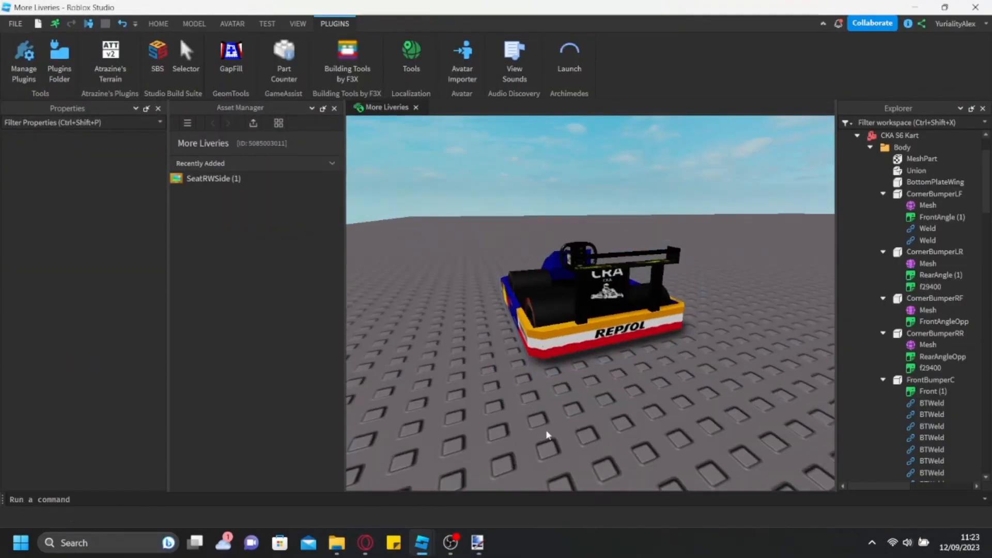
- Open the Rear.pdn project in paint.net and delete the layers not needed for the Pirelli logos
left_click(477, 543)
left_click(422, 542)
left_click(477, 542)
key("ctrl+o")
left_click(186, 36)
double_click(368, 111)
double_click(508, 216)
left_click(882, 498)
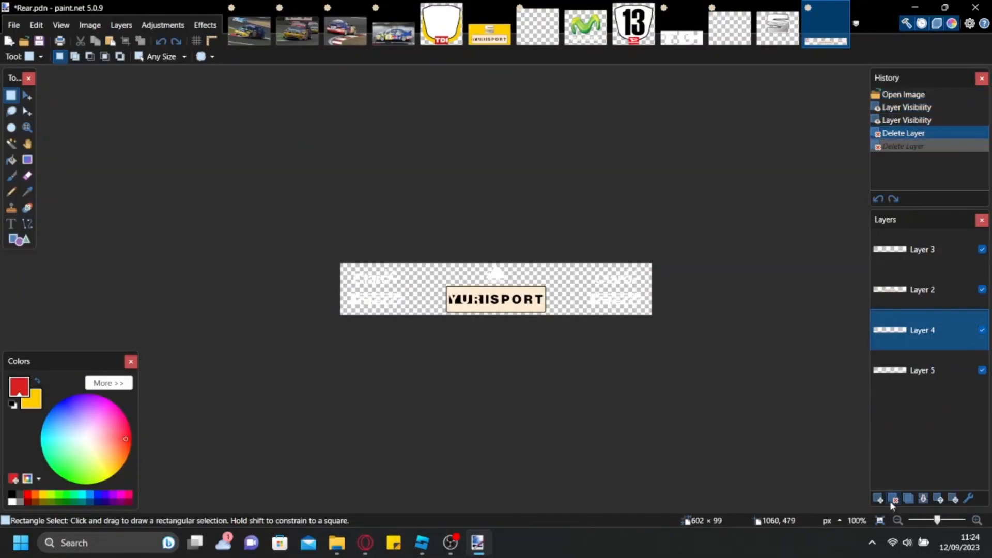
left_click(882, 498)
- Open Rear.png, paste the black Pirelli logos beside the Repsol lettering on a new layer and shift them down
key("ctrl+a")
left_click_drag(451, 204, 451, 184)
key("ctrl+o")
left_click(867, 498)
key("ctrl+v")
left_click_drag(557, 141, 557, 151)
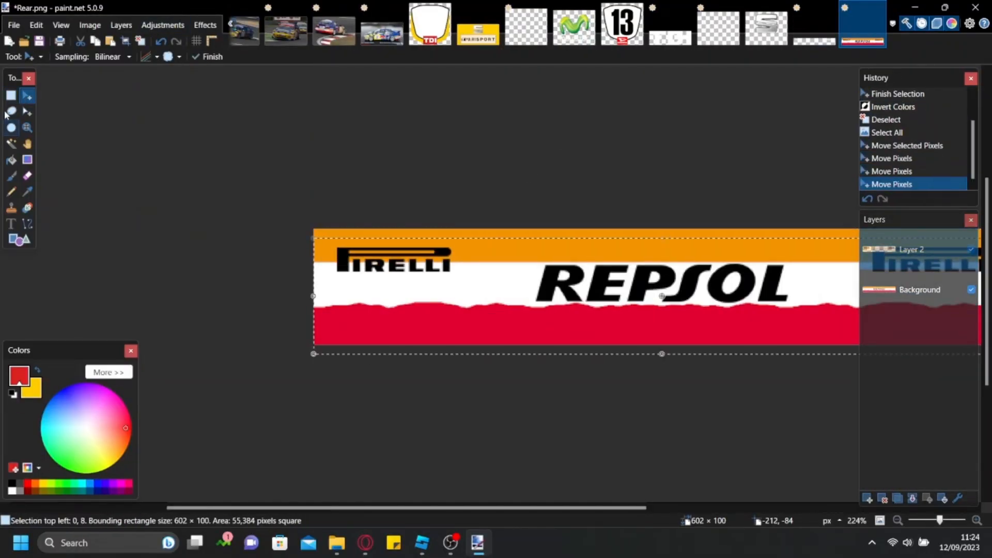
- Save the rear bumper design with the Pirelli logos over Rear.png
key("ctrl+shift+s")
left_click(881, 506)
left_click(525, 272)
- Switch to Roblox Studio, import the updated rear image and apply it to the kart's rear bumper
left_click(421, 542)
left_click(253, 123)
double_click(219, 98)
left_click_drag(200, 178, 557, 400)
scroll(684, 363, "down", 5)
right_click_drag(643, 438, 589, 382)
scroll(737, 381, "up", 5)
left_click(334, 109)
- Inspect the Telefónica MoviStar decals on both sides of the front bumper
right_click_drag(671, 384, 564, 384)
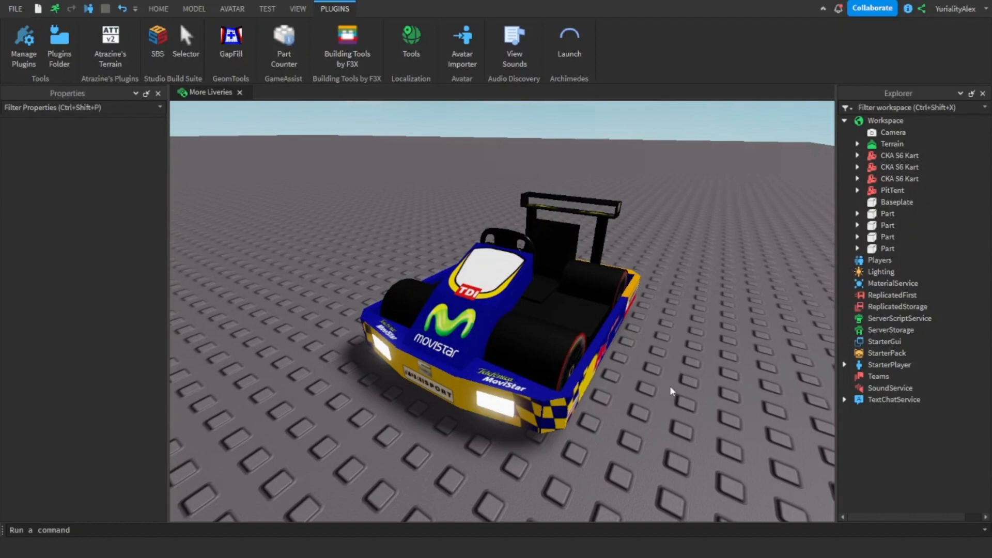
scroll(674, 397, "up", 5)
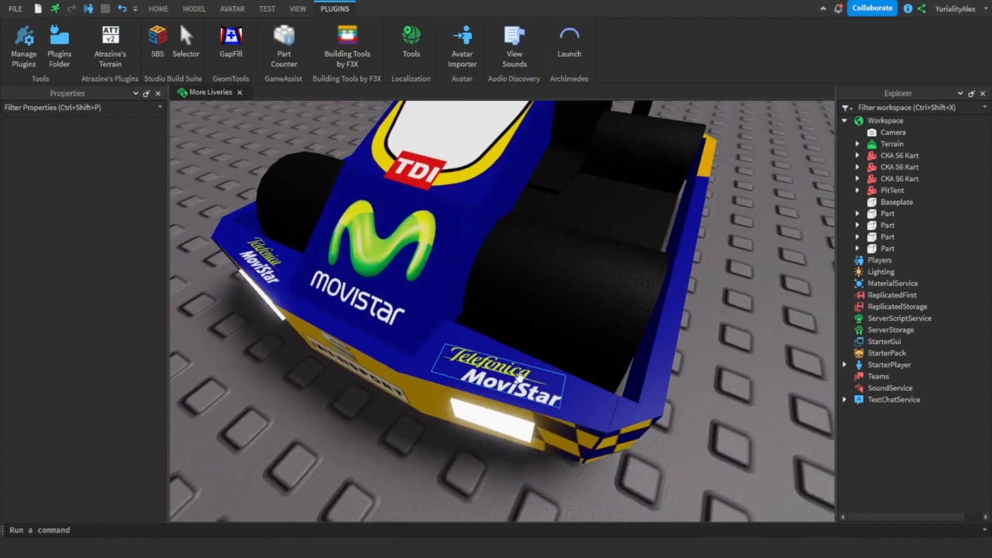
right_click_drag(519, 378, 477, 345)
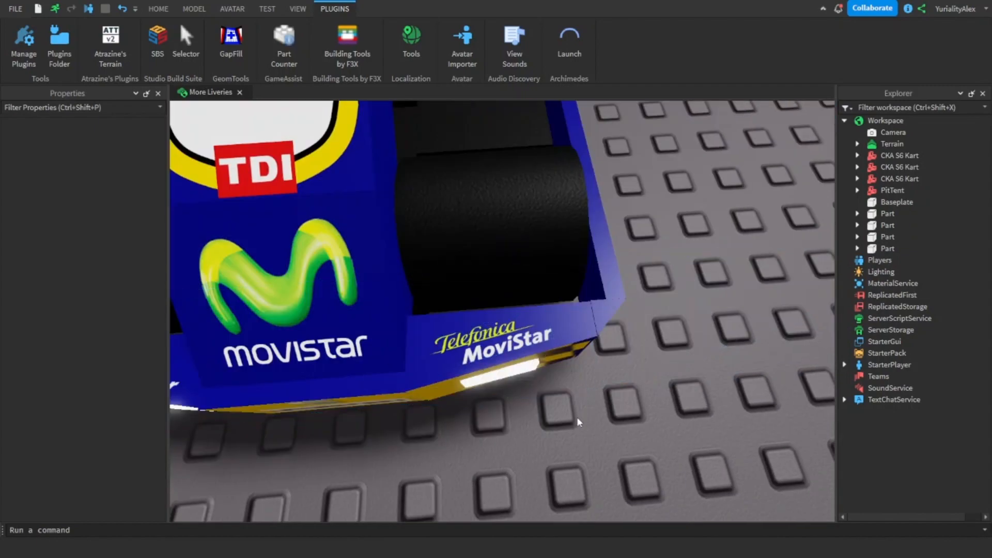
right_click_drag(578, 420, 569, 414)
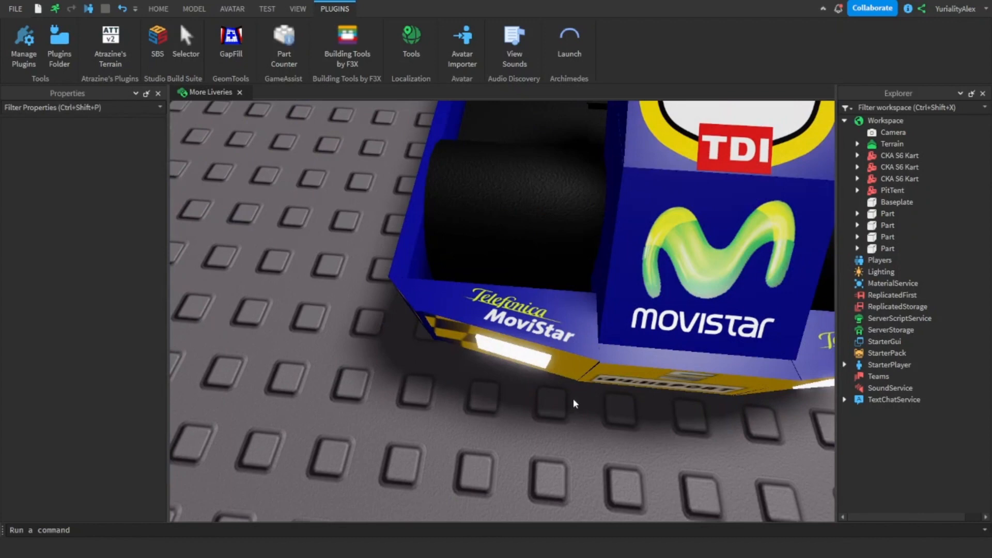
left_click(518, 309)
left_click(521, 427)
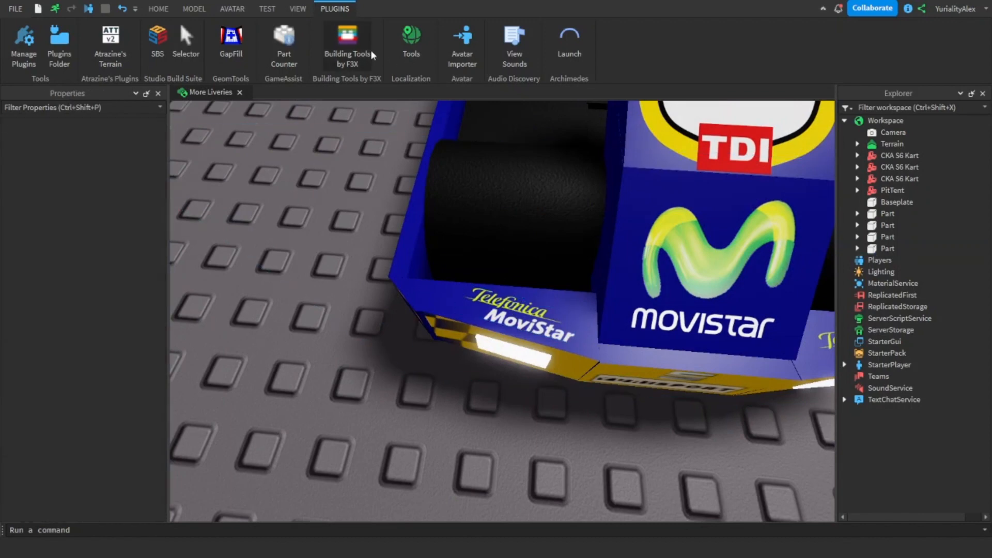
- Start Building Tools by F3X and check the front bumper parts around the Telefónica MoviStar decal
left_click(347, 46)
left_click(581, 302)
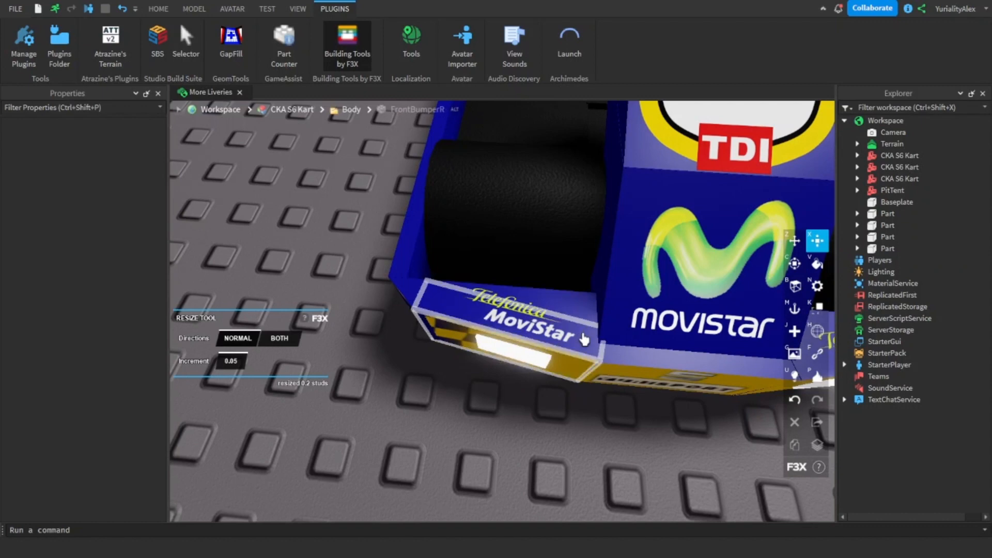
left_click(642, 364)
left_click(584, 318)
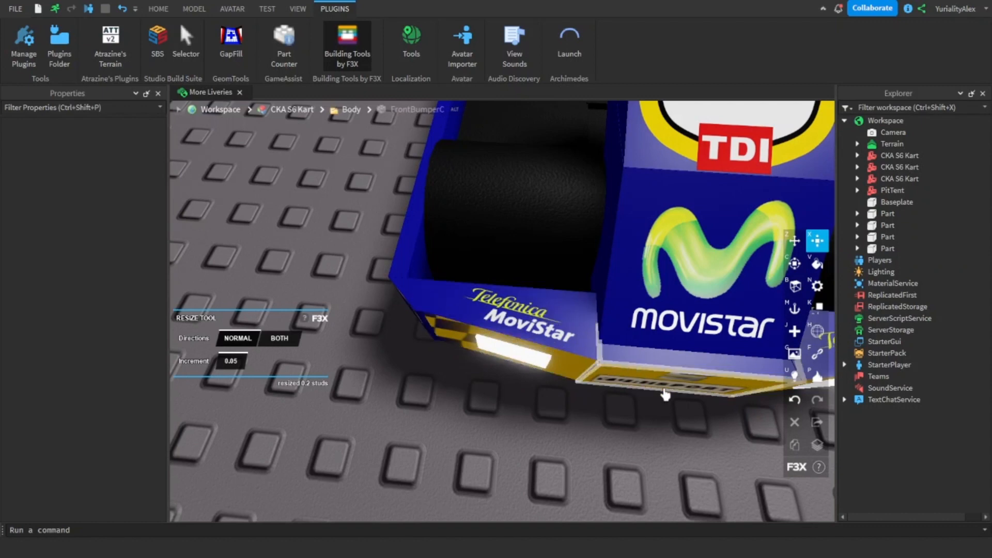
left_click(669, 405)
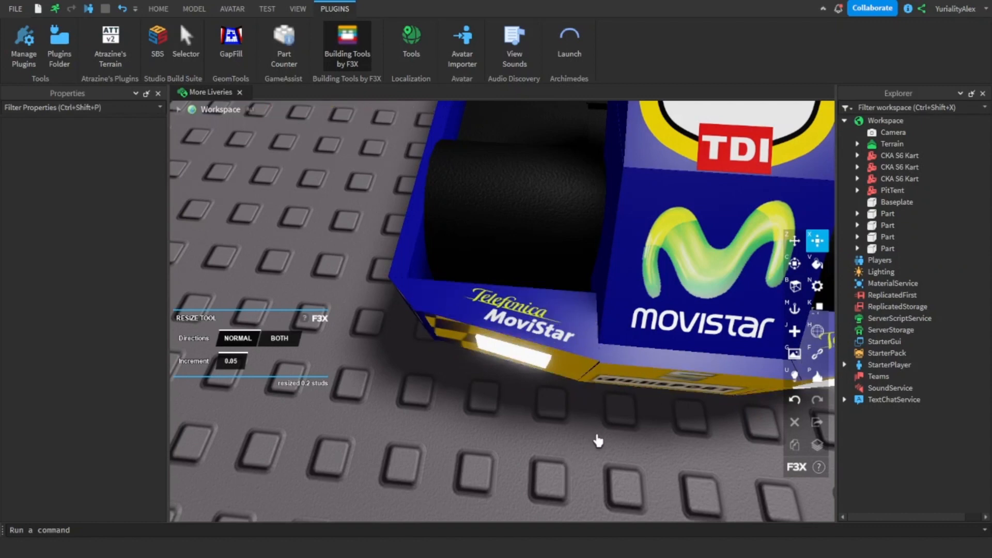
left_click(588, 351)
left_click(584, 361)
left_click(577, 414)
- Examine the Telefónica lettering and the Seat logo on the rear wing, then leave Building Tools by F3X
right_click_drag(603, 424, 603, 421)
key("w")
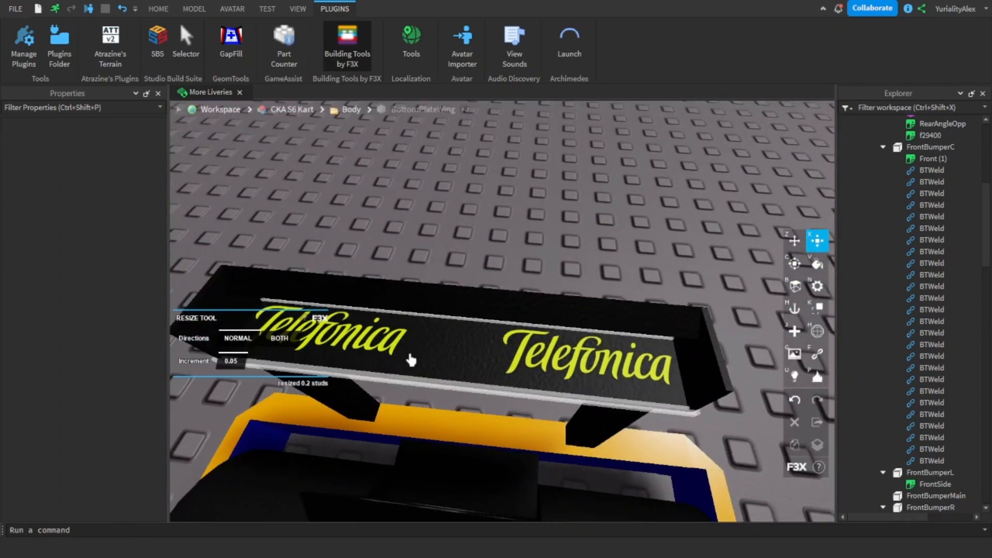
right_click_drag(590, 383, 589, 379)
key("d")
right_click_drag(582, 421, 582, 420)
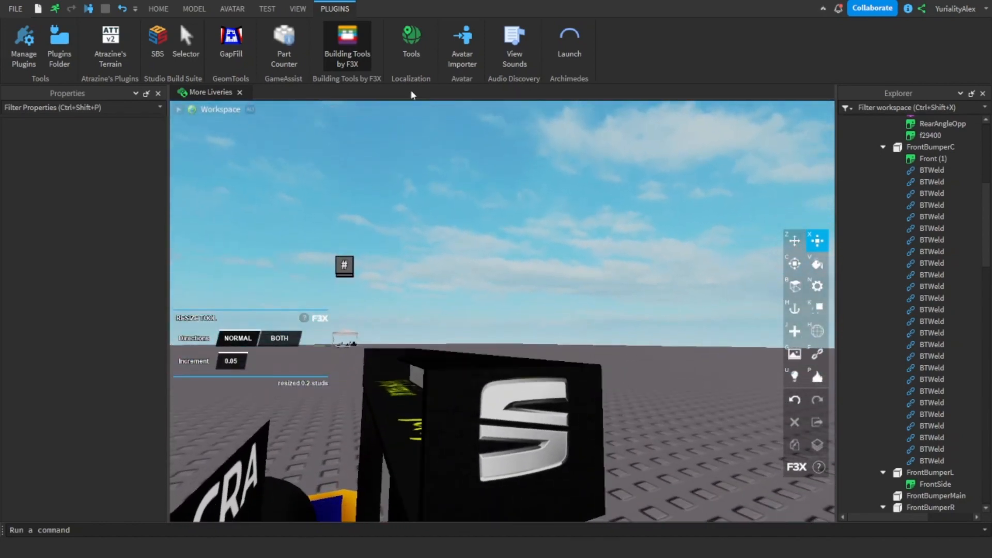
left_click(358, 56)
double_click(581, 375)
left_click(629, 291)
scroll(628, 300, "down", 3)
right_click_drag(629, 294, 628, 299)
scroll(628, 301, "up", 2)
key("a")
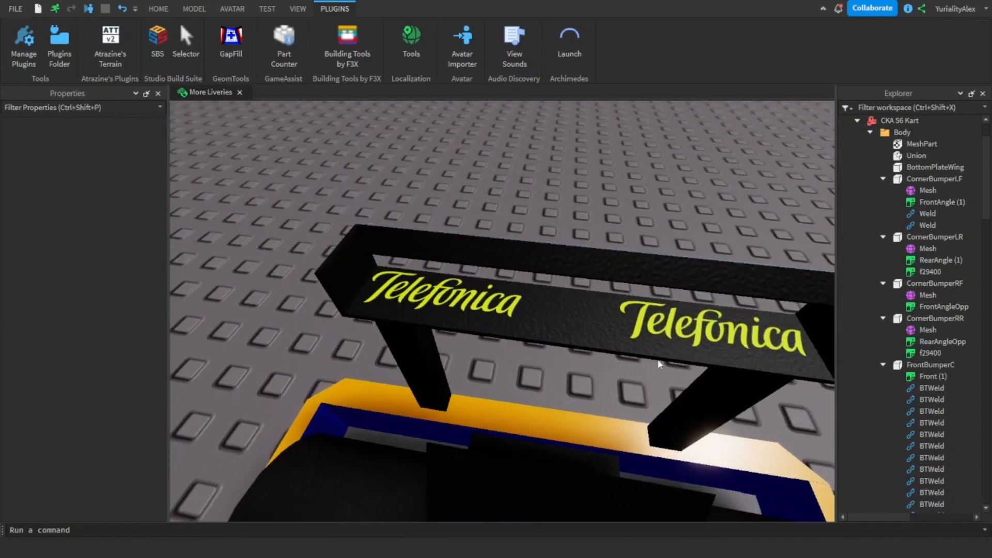
- View the kart from behind to review the rear wing, CRA seat back and Repsol bumper
key("d")
right_click_drag(555, 323, 556, 323)
key("d")
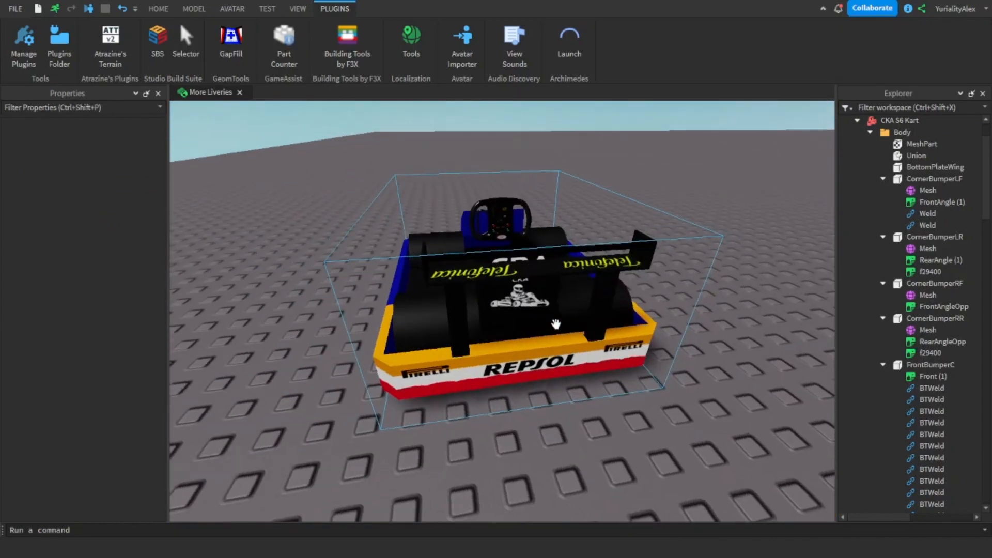
right_click_drag(565, 419, 564, 420)
key("q")
key("a")
scroll(545, 348, "up", 2)
key("d")
right_click_drag(545, 348, 545, 348)
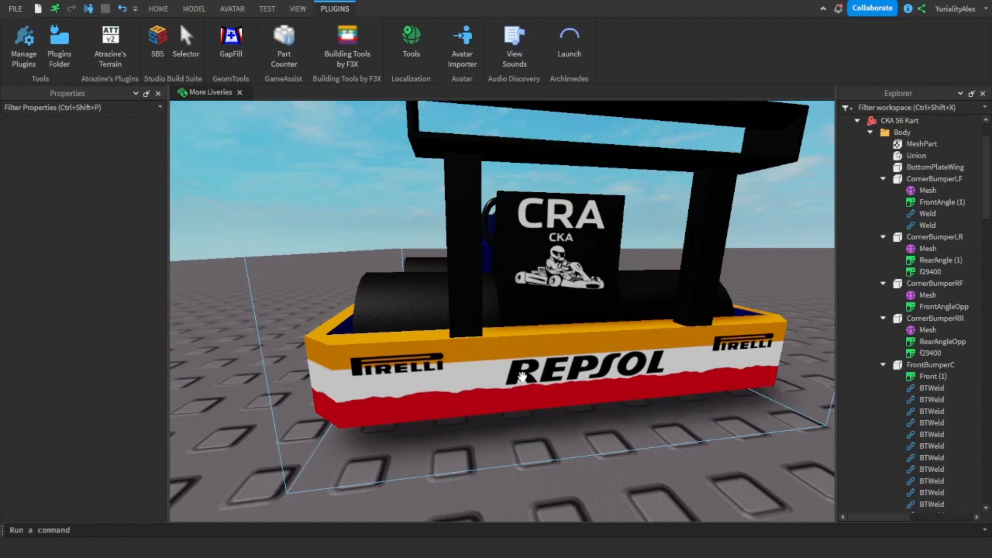
- Check how the orange, white and red stripes line up around the kart's rear bumper corner
key("a")
right_click_drag(593, 387, 593, 388)
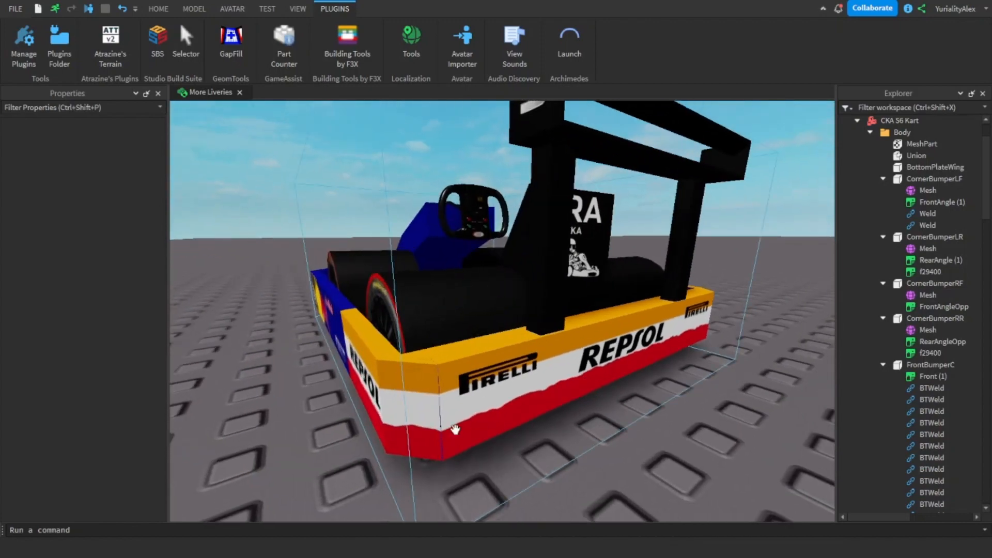
key("a")
right_click_drag(591, 469, 591, 470)
key("d")
key("q")
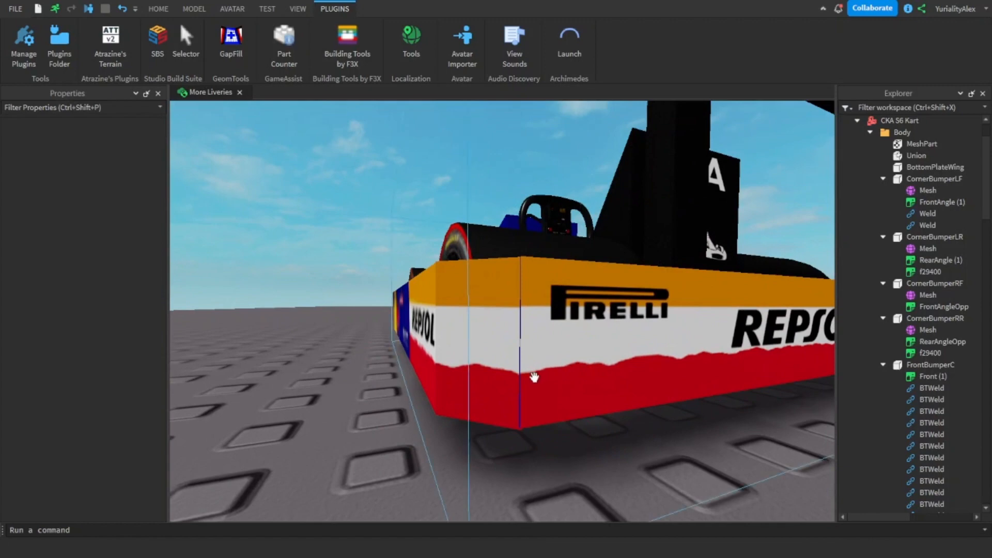
key("a")
right_click_drag(440, 376, 441, 376)
key("w")
key("s")
right_click_drag(442, 337, 485, 340)
key("d")
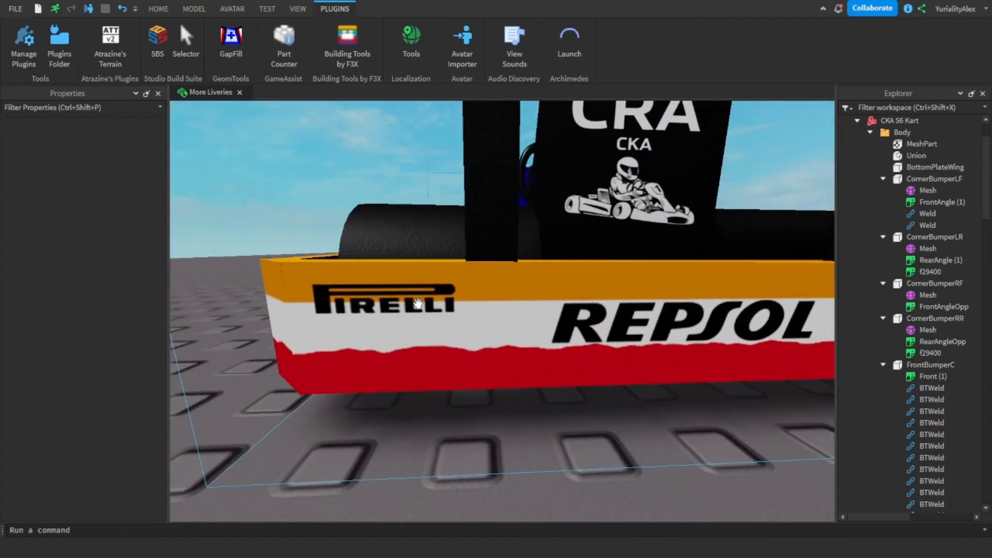
- Review the Red Bull side bumper and the chequered front corner from the kart's left side
key("d")
right_click_drag(434, 372, 436, 373)
key("a")
key("d")
key("a")
key("s")
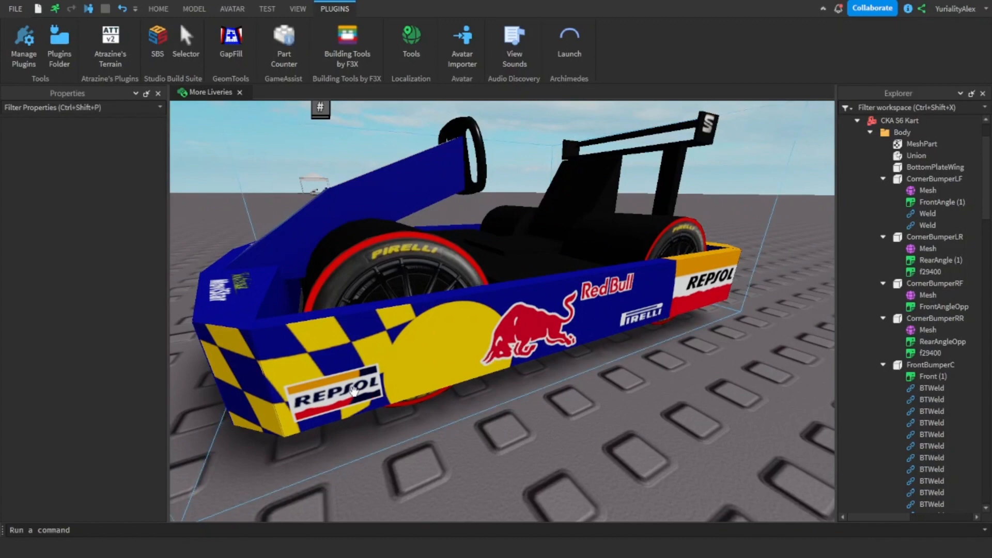
key("a")
right_click_drag(370, 393, 369, 393)
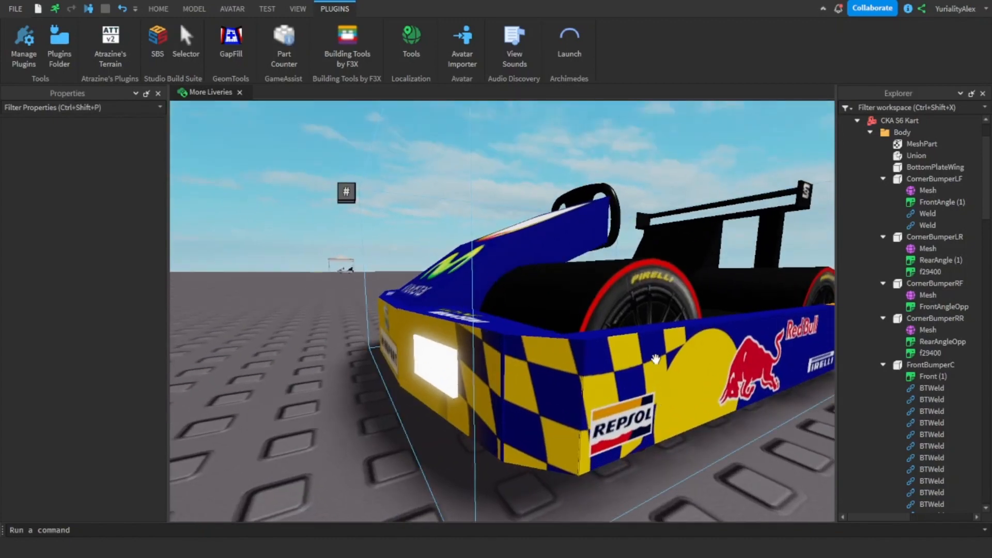
right_click_drag(466, 410, 466, 409)
key("a")
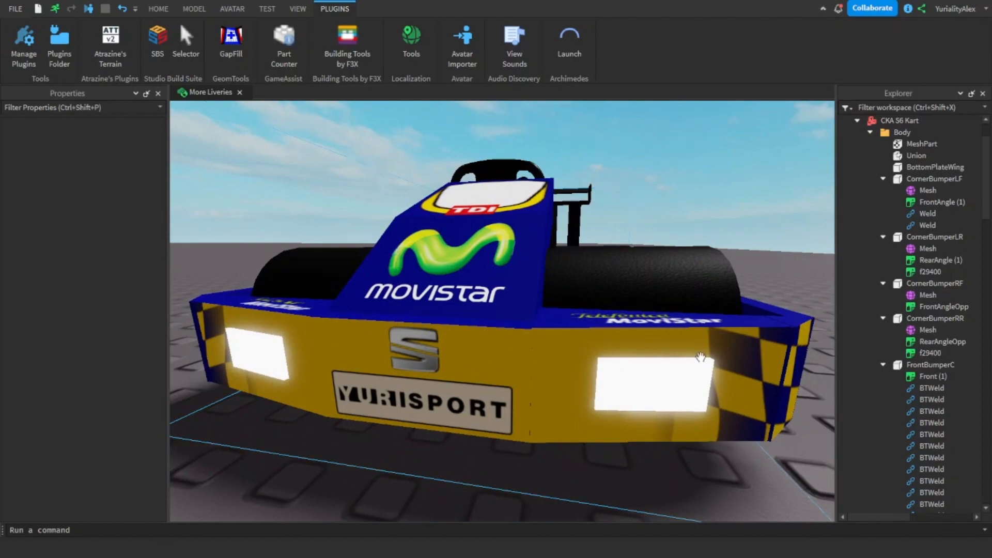
- Review the front bumper's Seat badge, YURISPORT plate and headlights from several distances
right_click_drag(694, 432, 694, 432)
right_click_drag(649, 349, 627, 373)
scroll(645, 364, "down", 3)
scroll(635, 370, "up", 3)
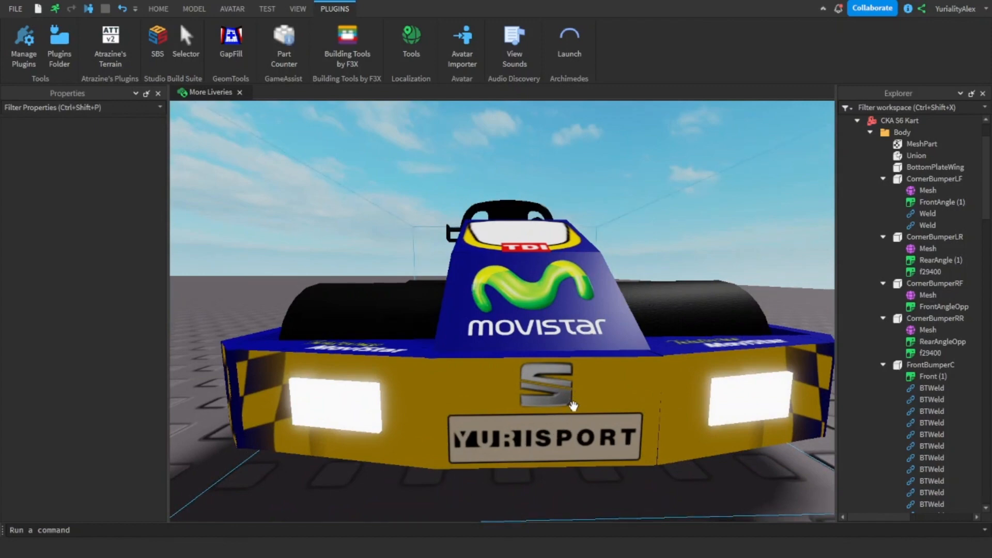
scroll(606, 392, "down", 4)
right_click_drag(573, 406, 601, 384)
scroll(601, 383, "up", 3)
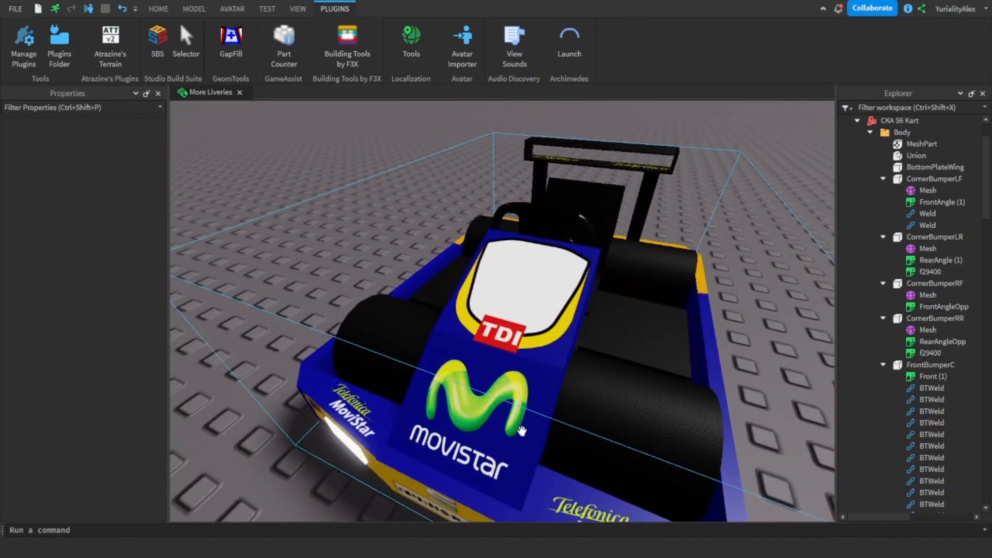
- Examine the TDI and Movistar nose decals and the sponsor logos along the kart's left side
right_click_drag(523, 430, 516, 398)
right_click_drag(454, 339, 572, 476)
scroll(572, 474, "up", 5)
scroll(572, 474, "down", 3)
scroll(572, 478, "up", 3)
scroll(572, 475, "up", 3)
scroll(572, 475, "down", 3)
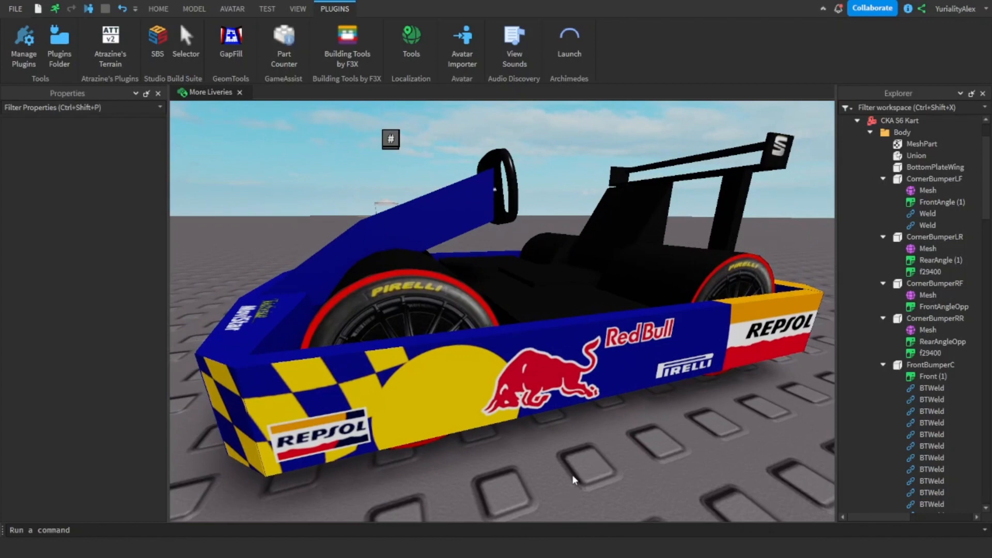
- Select the kart's left side bumper with Building Tools by F3X to examine it, then clear the selection
left_click(333, 38)
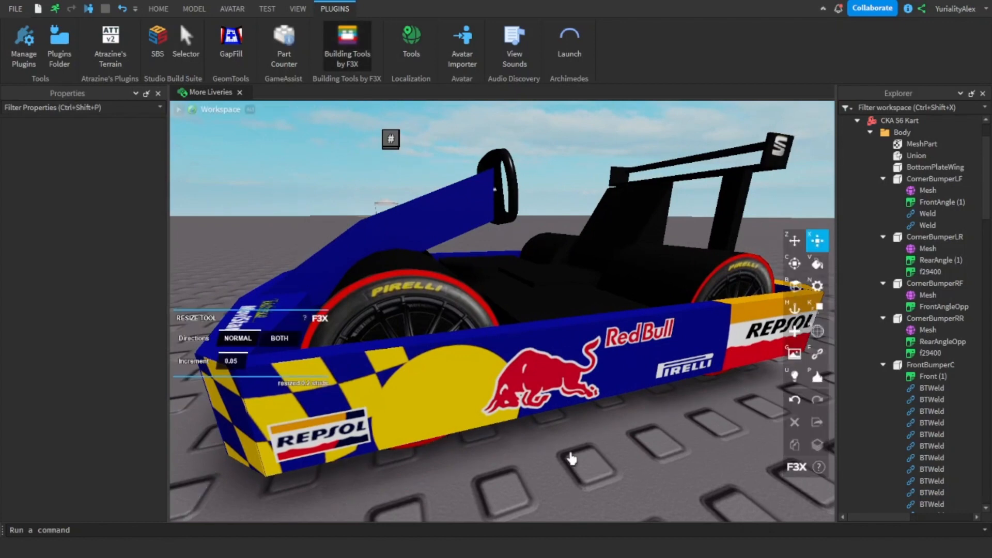
left_click(595, 386)
scroll(614, 421, "down", 5)
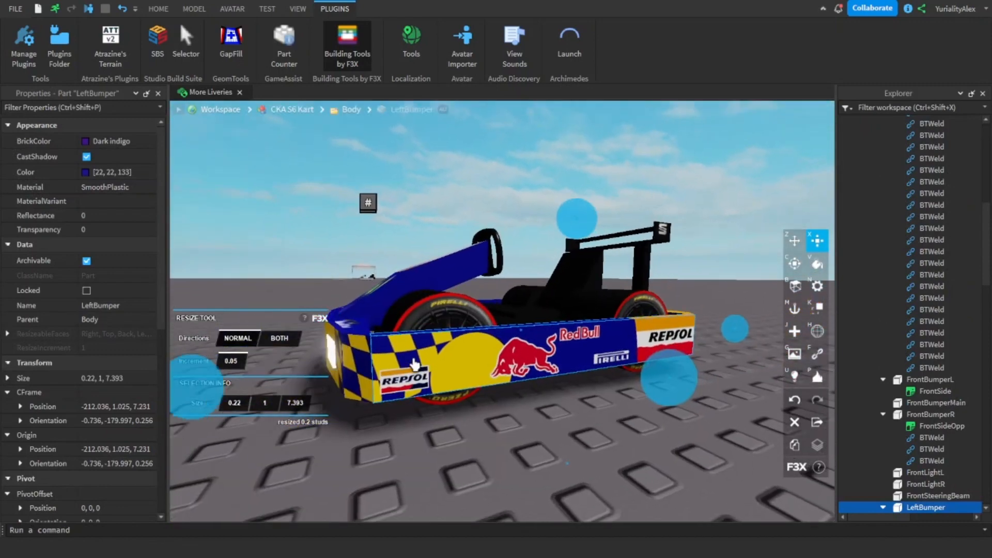
right_click_drag(585, 370, 586, 370)
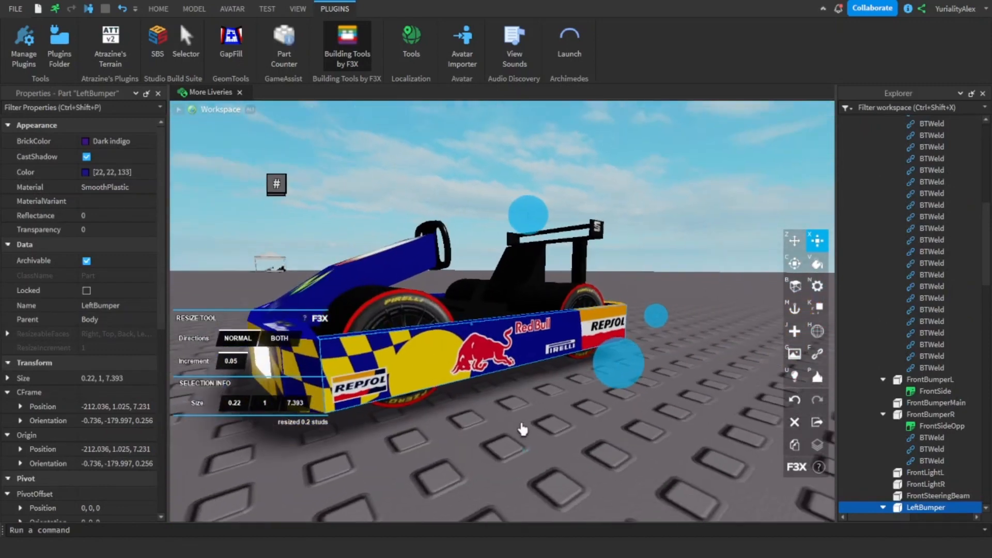
left_click(520, 425)
left_click(357, 66)
left_click(346, 66)
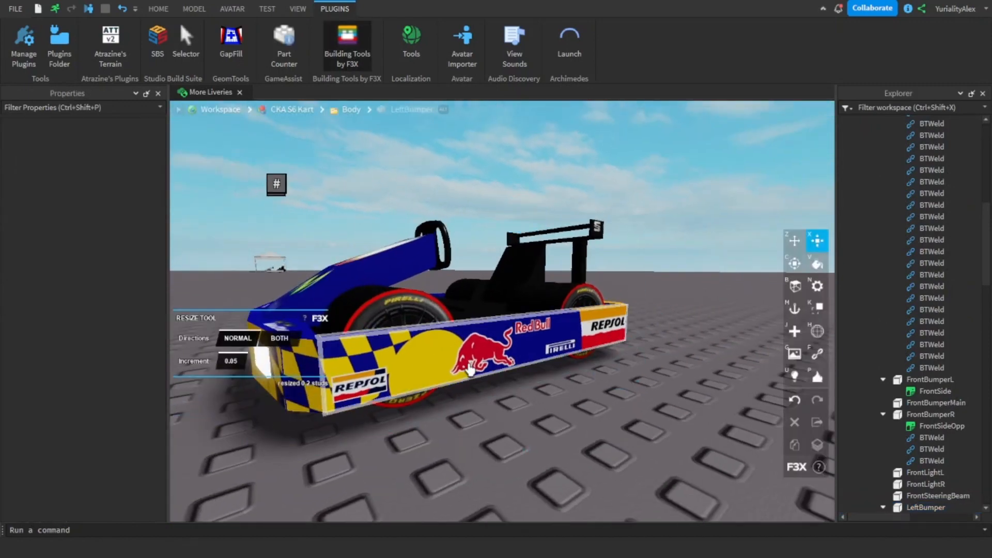
- Select the left side bumper and the chequered left front corner bumper in turn to examine where they meet, then clear the selection
left_click(309, 419)
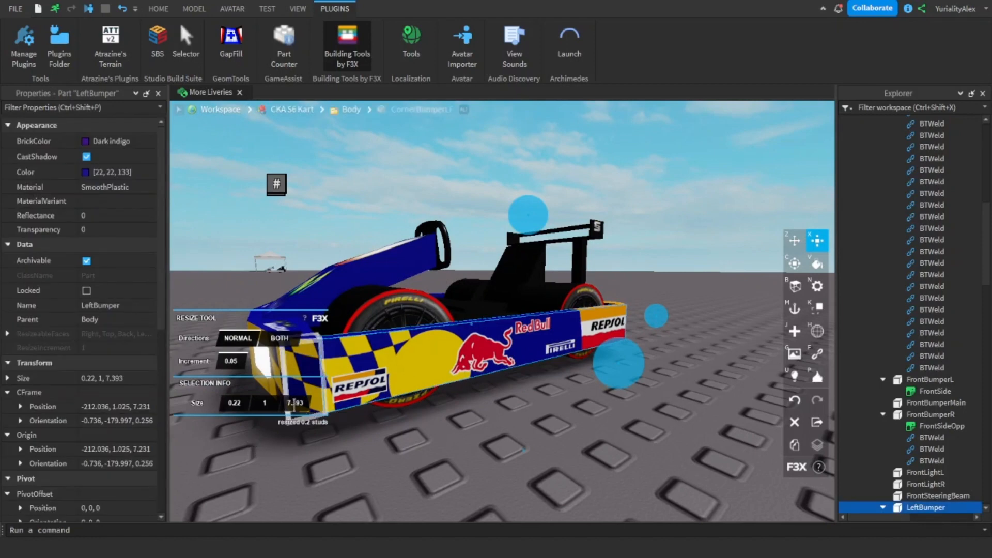
right_click_drag(528, 415, 528, 415)
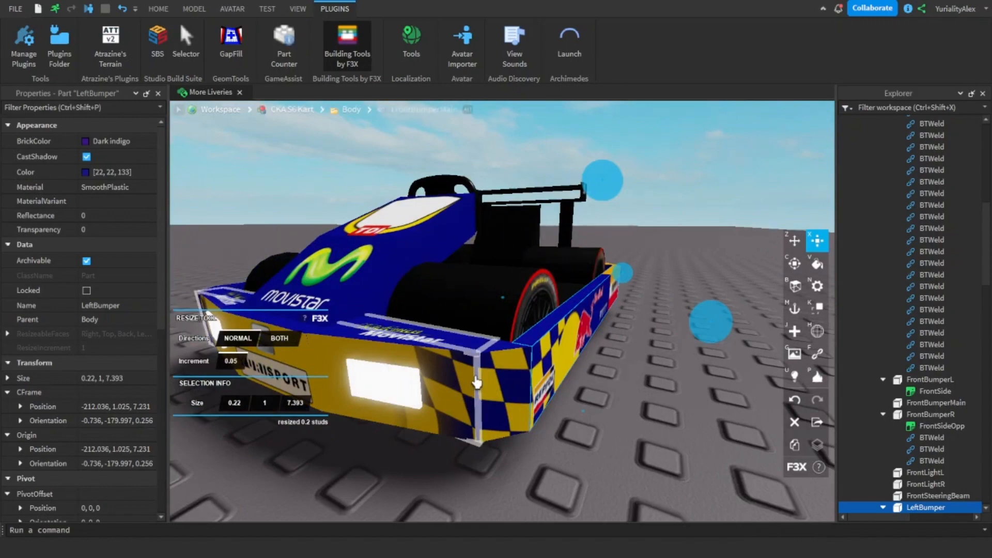
right_click_drag(479, 365, 480, 367)
left_click(488, 413)
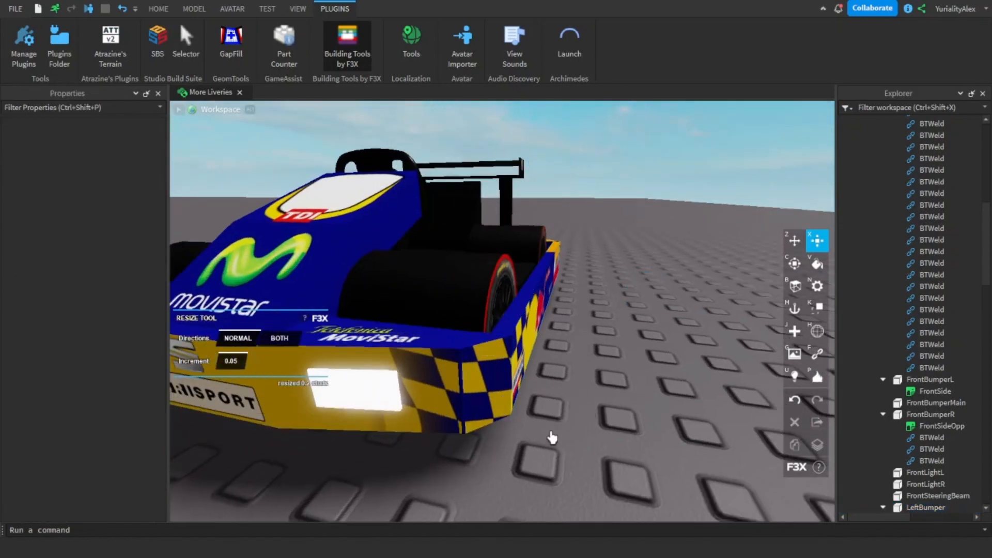
right_click_drag(613, 433, 613, 433)
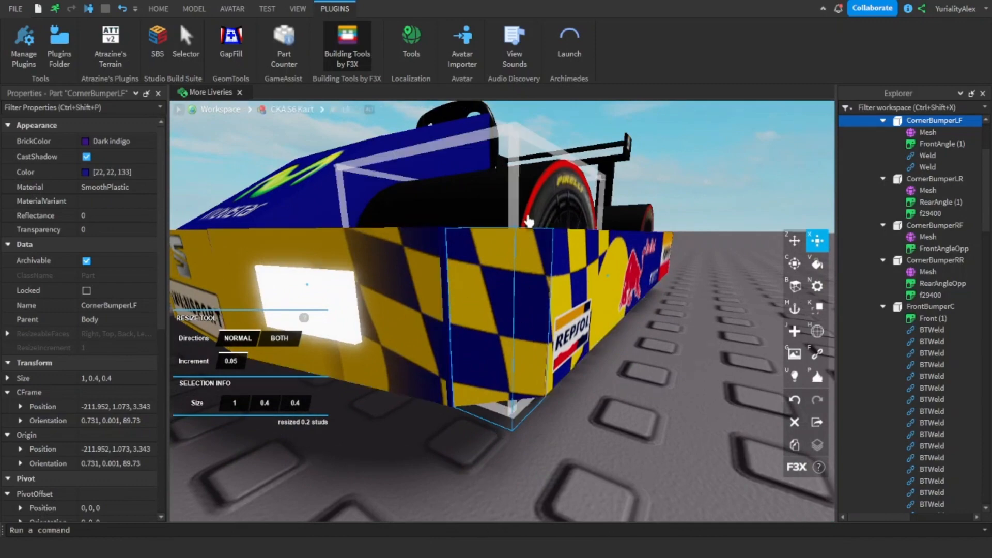
right_click_drag(526, 356, 553, 329)
left_click(558, 408)
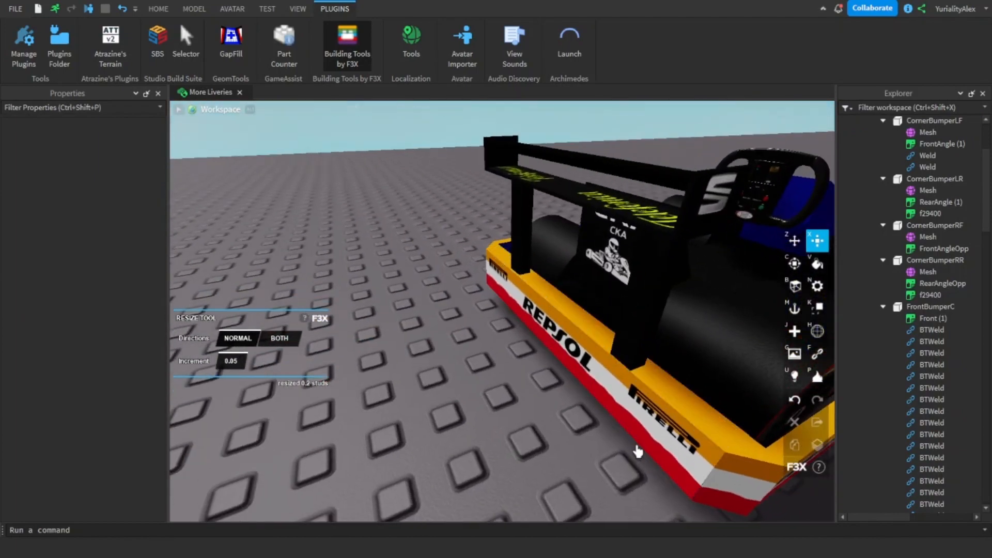
- Deactivate Building Tools by F3X and frame the whole kart from its front left side
right_click_drag(647, 448, 647, 448)
right_click_drag(534, 412, 553, 436)
left_click(527, 432)
left_click(571, 410)
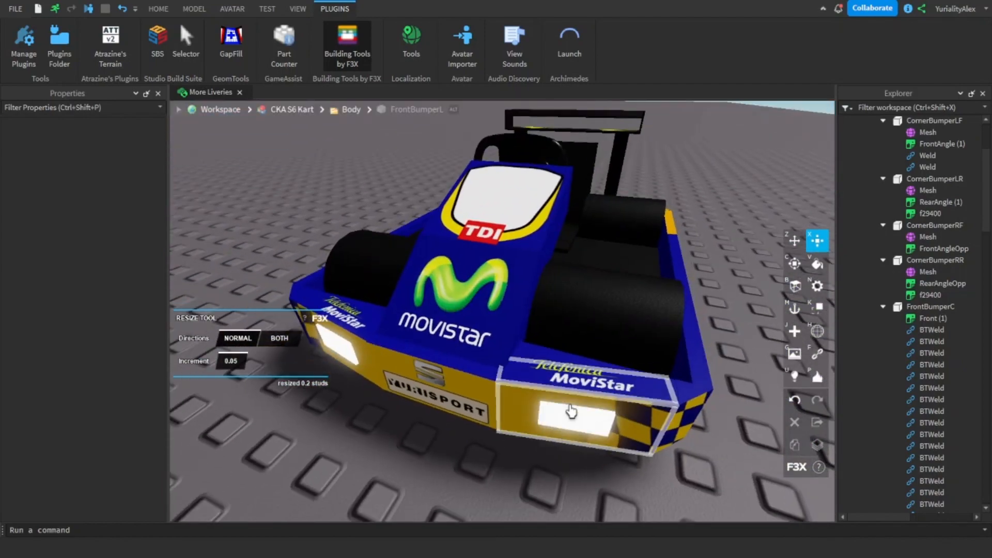
left_click(366, 38)
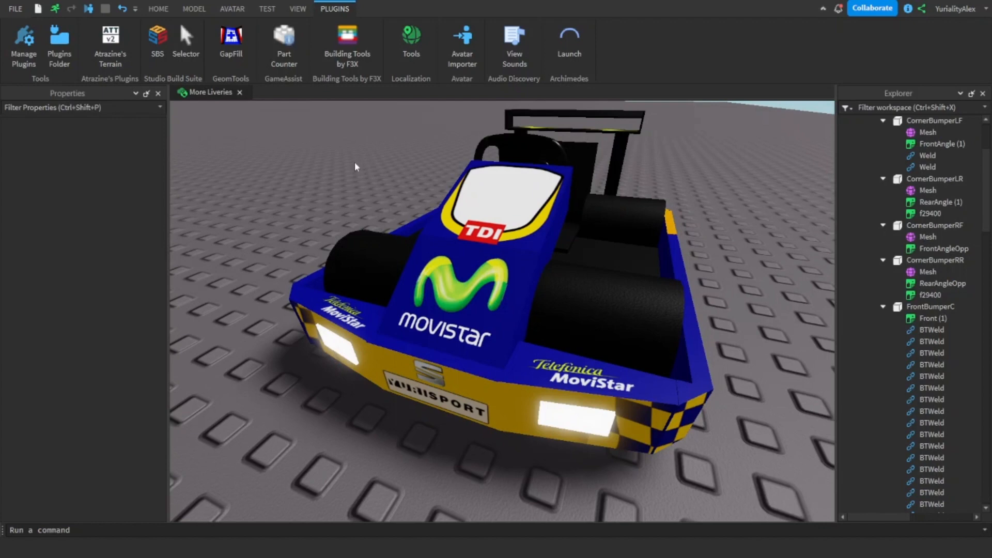
right_click_drag(352, 163, 350, 162)
right_click_drag(531, 318, 531, 318)
scroll(532, 318, "up", 3)
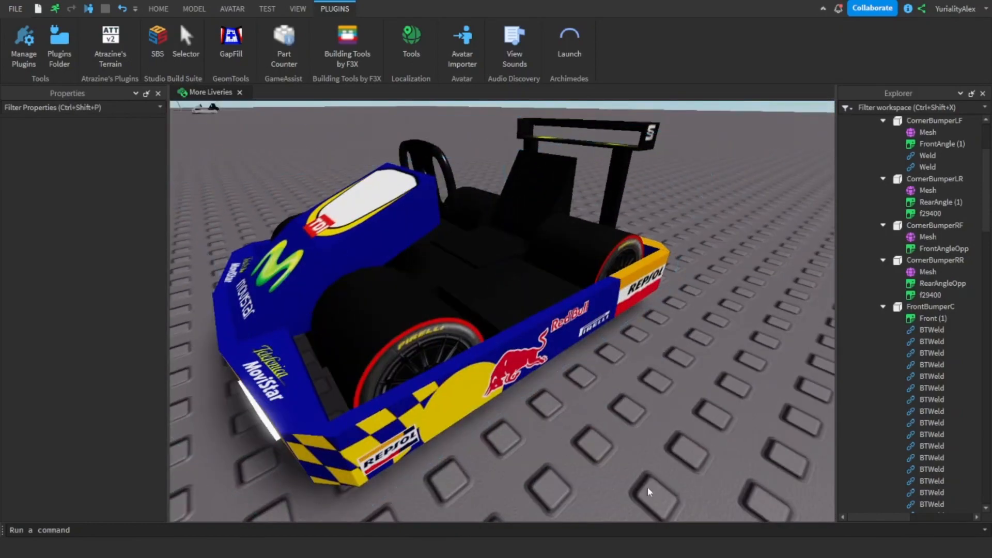
right_click_drag(667, 452, 667, 453)
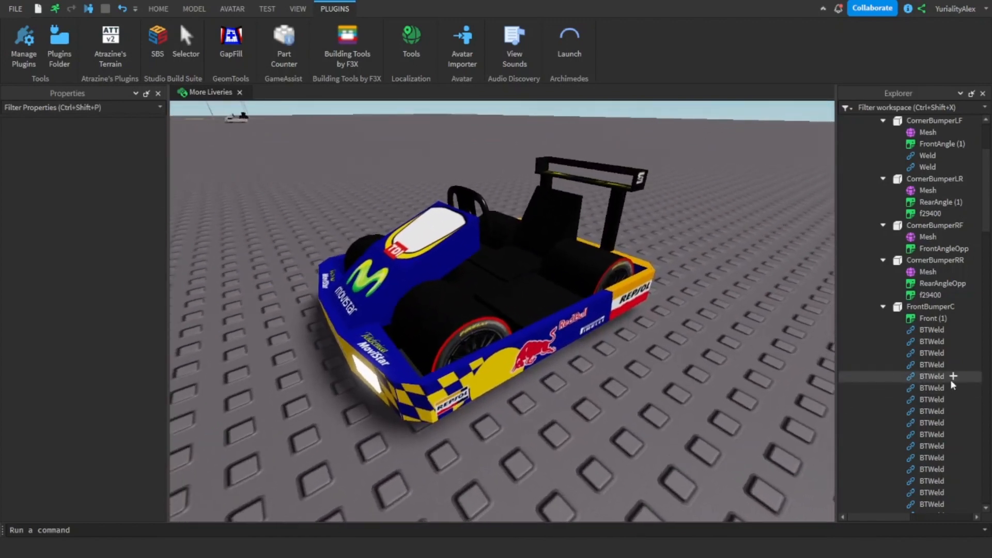
- Set the workspace Camera's FieldOfView to 30 and reframe the whole kart from above its front left corner
scroll(984, 186, "up", 3)
left_click(893, 133)
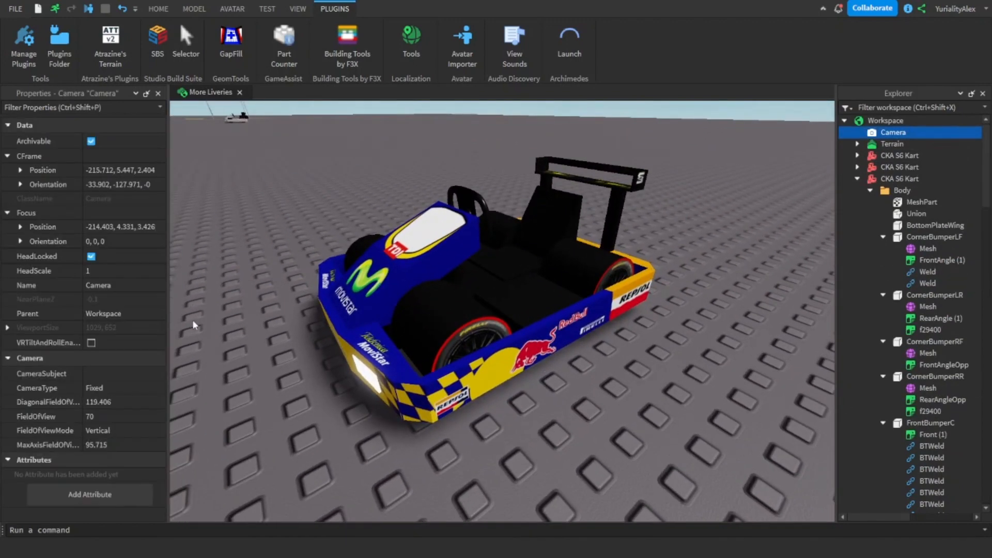
left_click(135, 413)
type("30")
left_click(607, 447)
scroll(610, 450, "down", 4)
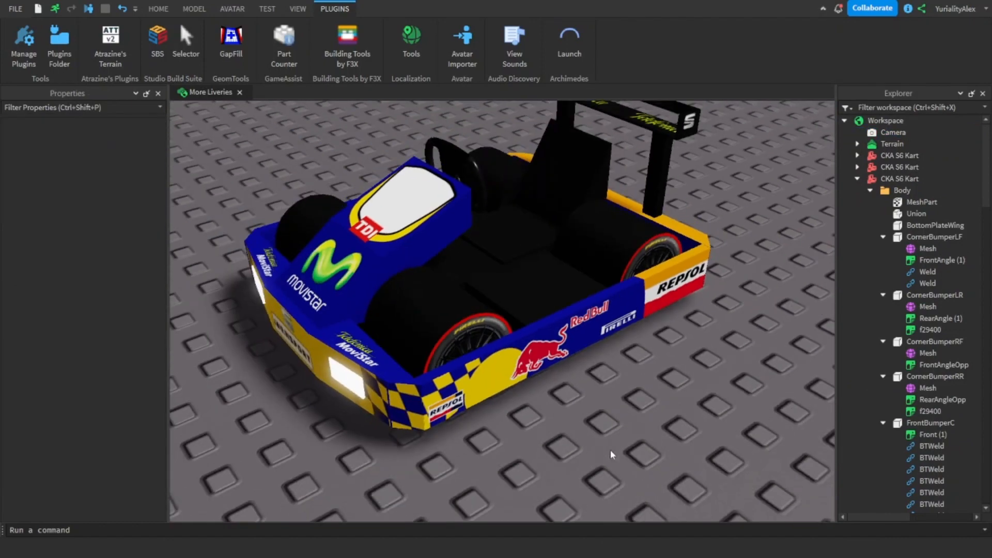
key("s")
right_click_drag(610, 449, 610, 451)
key("w")
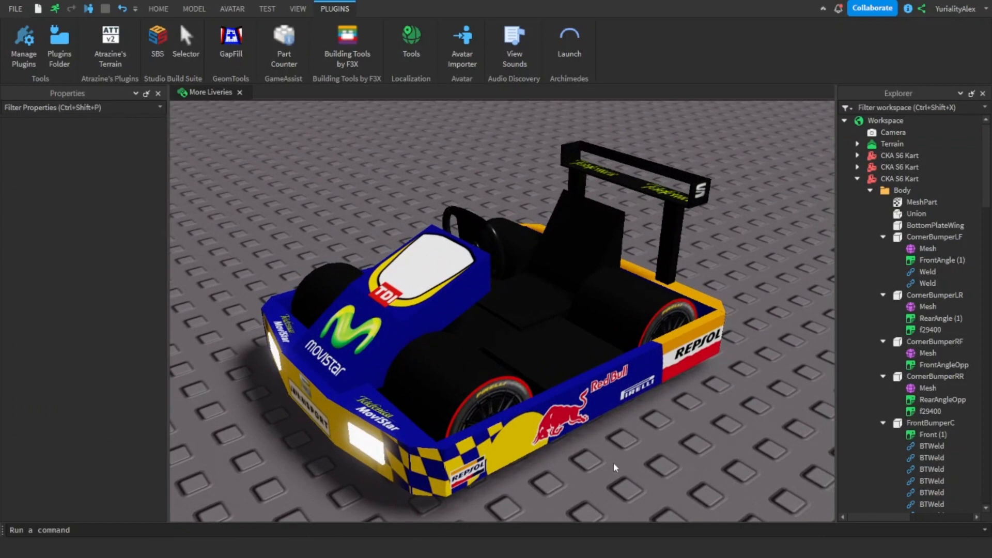